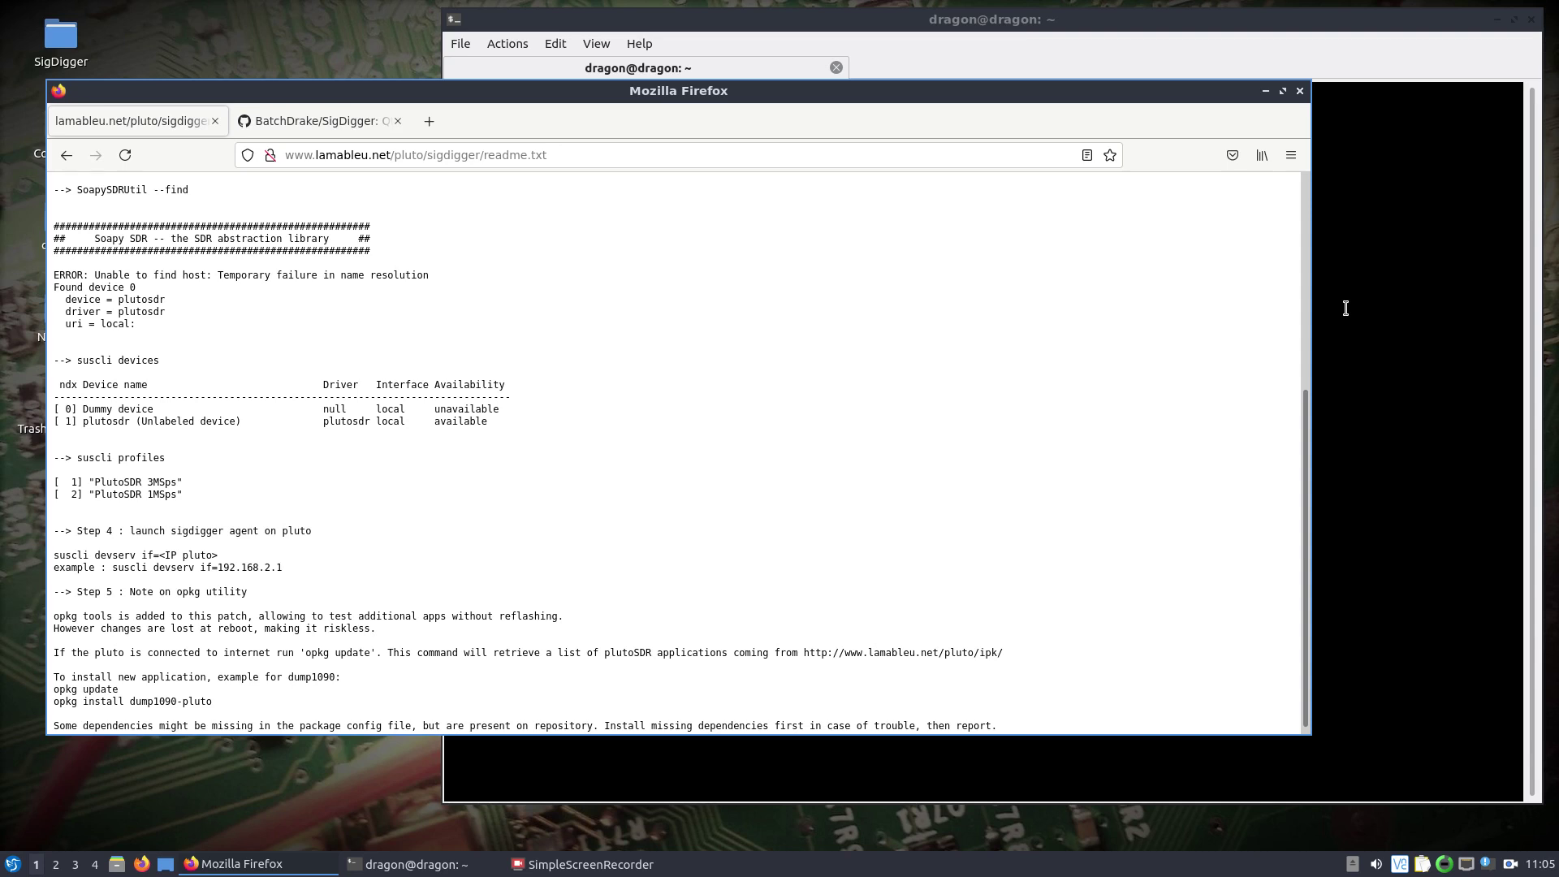
pyautogui.click(1346, 308)
pyautogui.write('ssh')
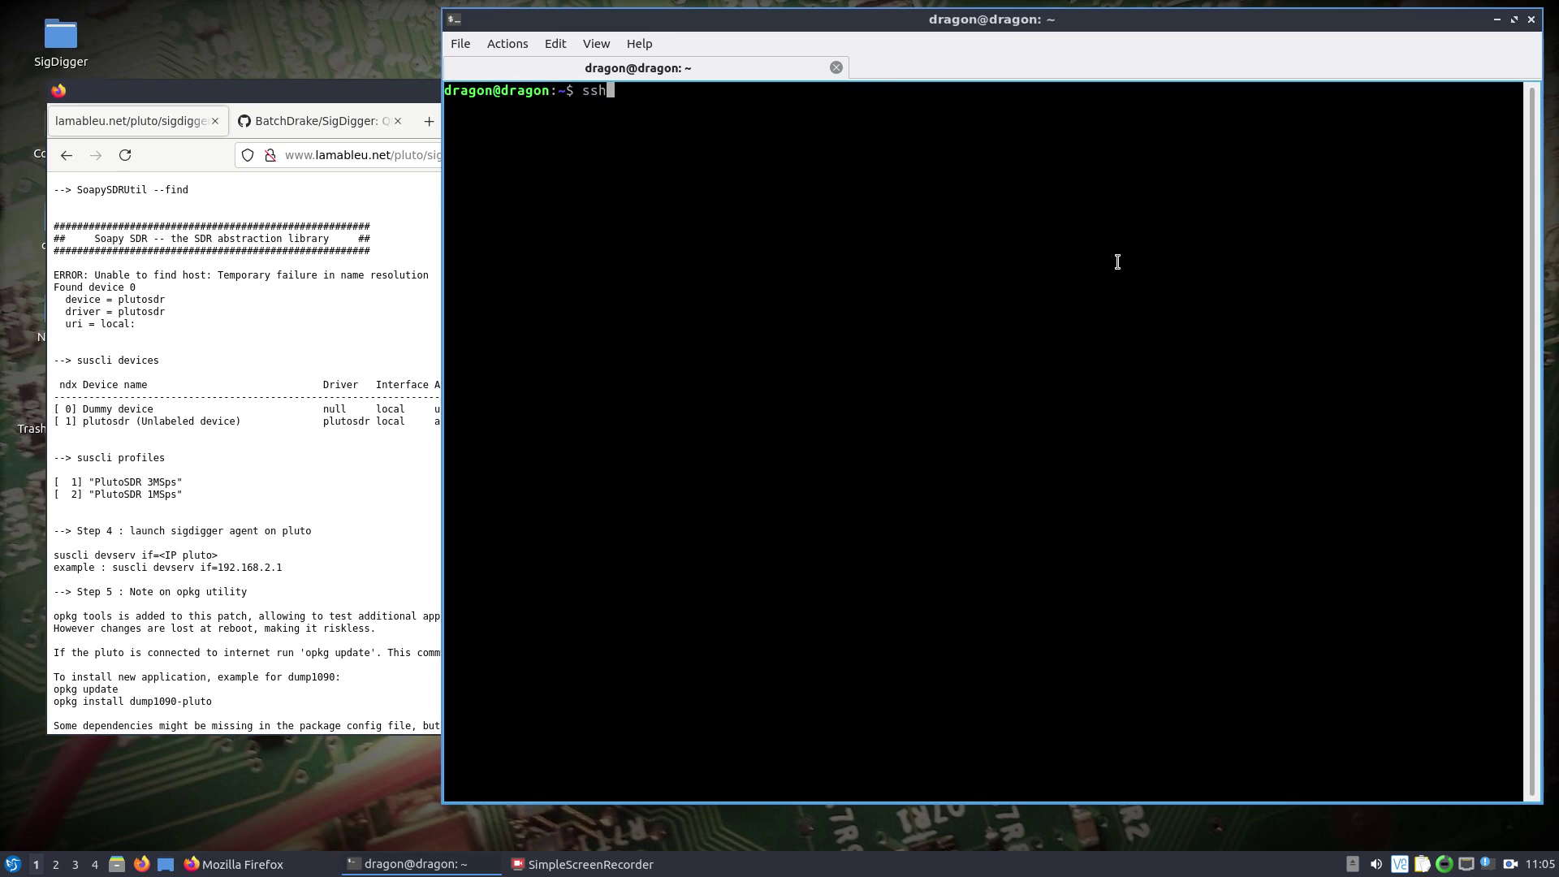
pyautogui.write(' root@192.168.1.15')
pyautogui.click(270, 339)
pyautogui.scroll(5, 274, 342)
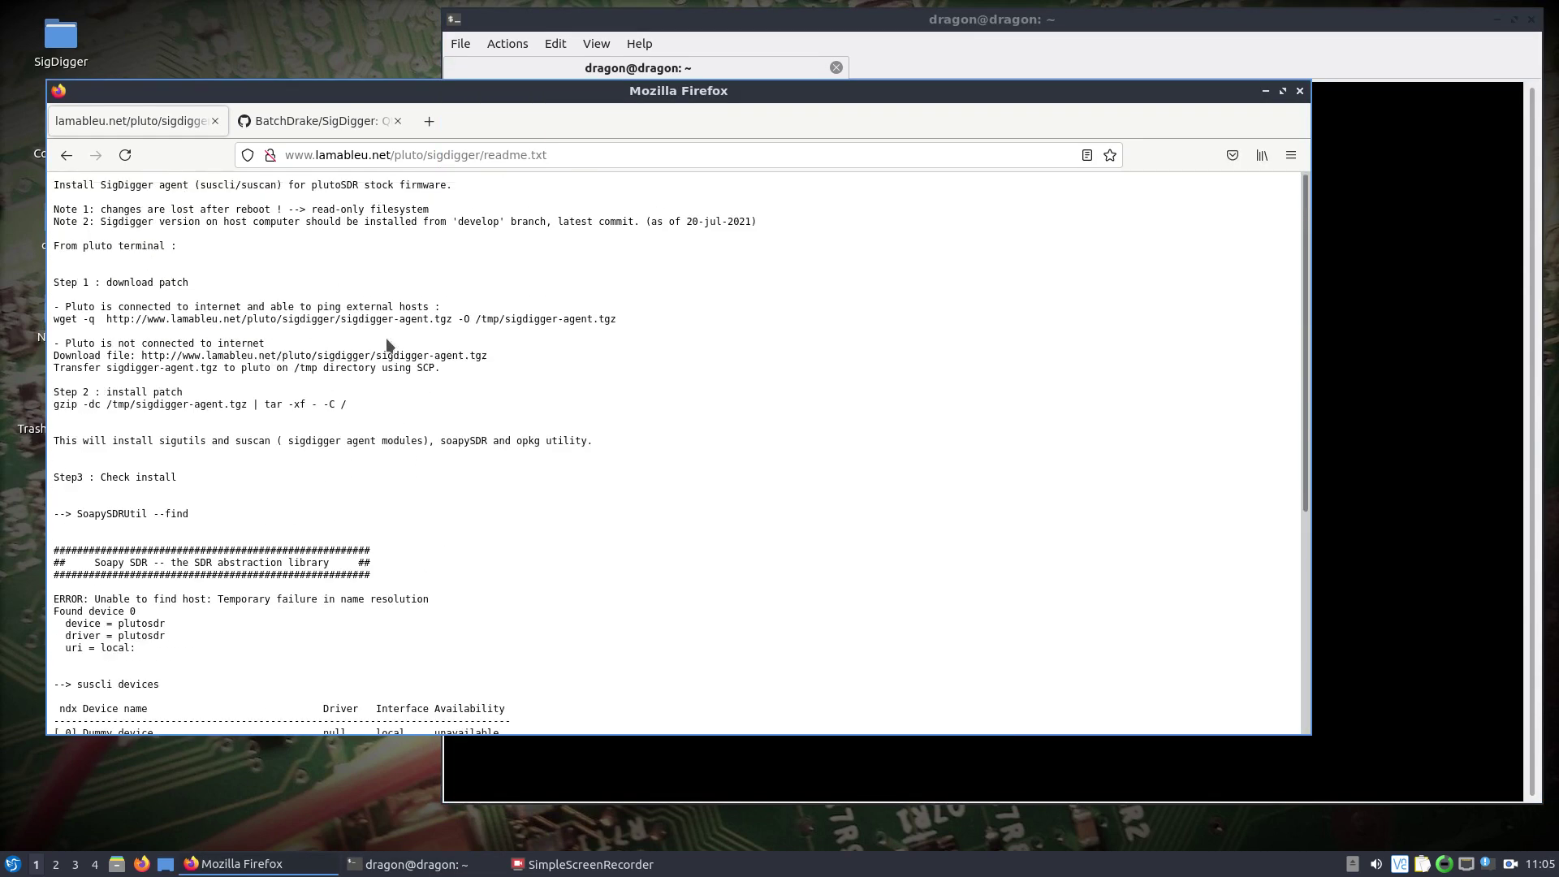
pyautogui.click(1410, 308)
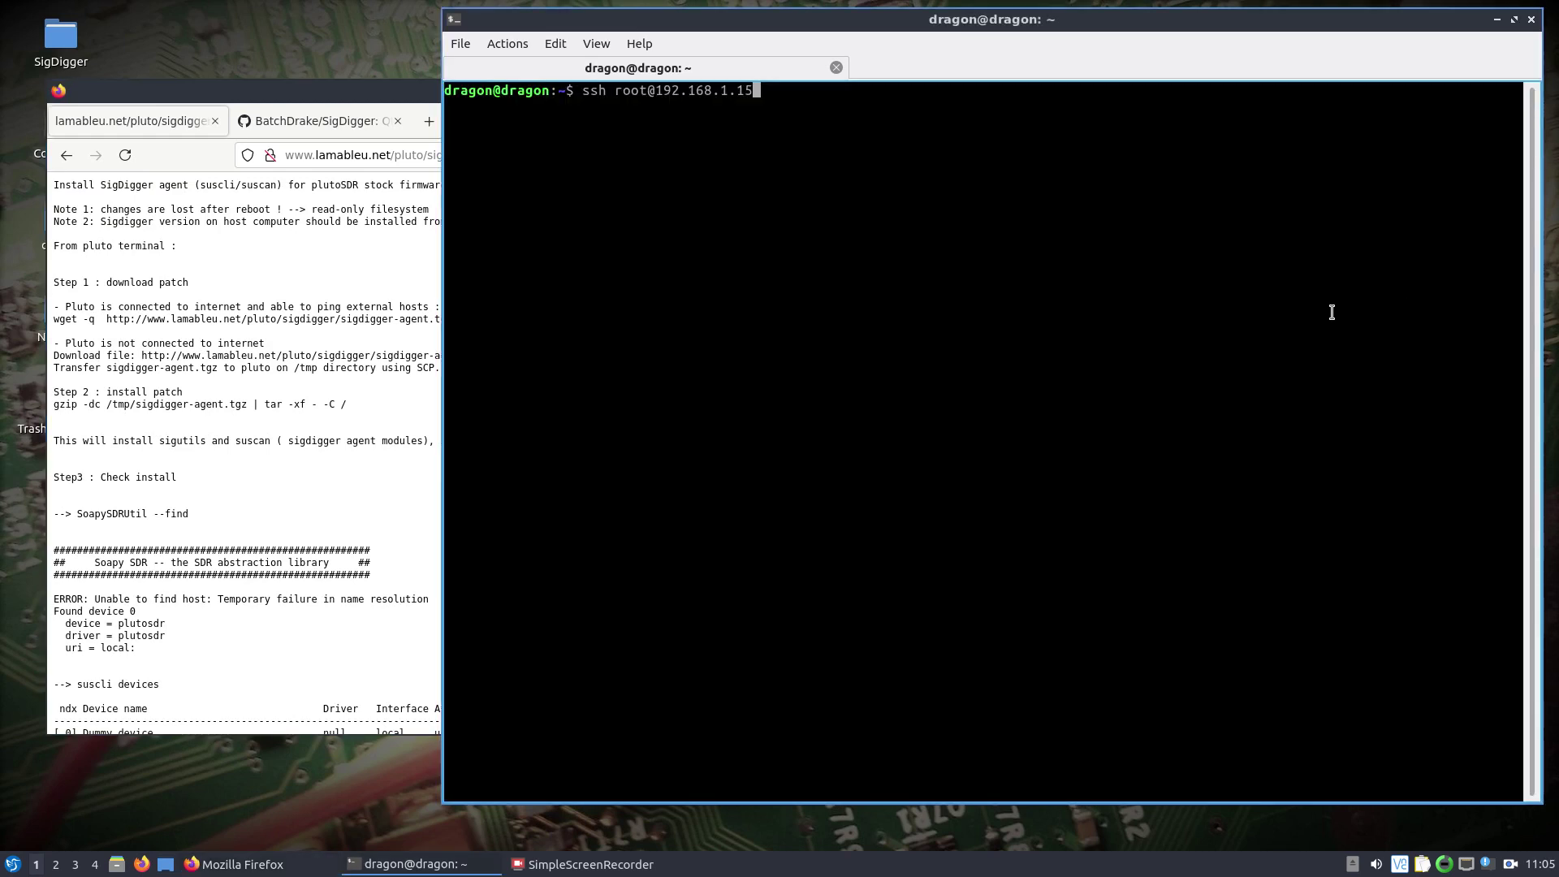
pyautogui.press('Return')
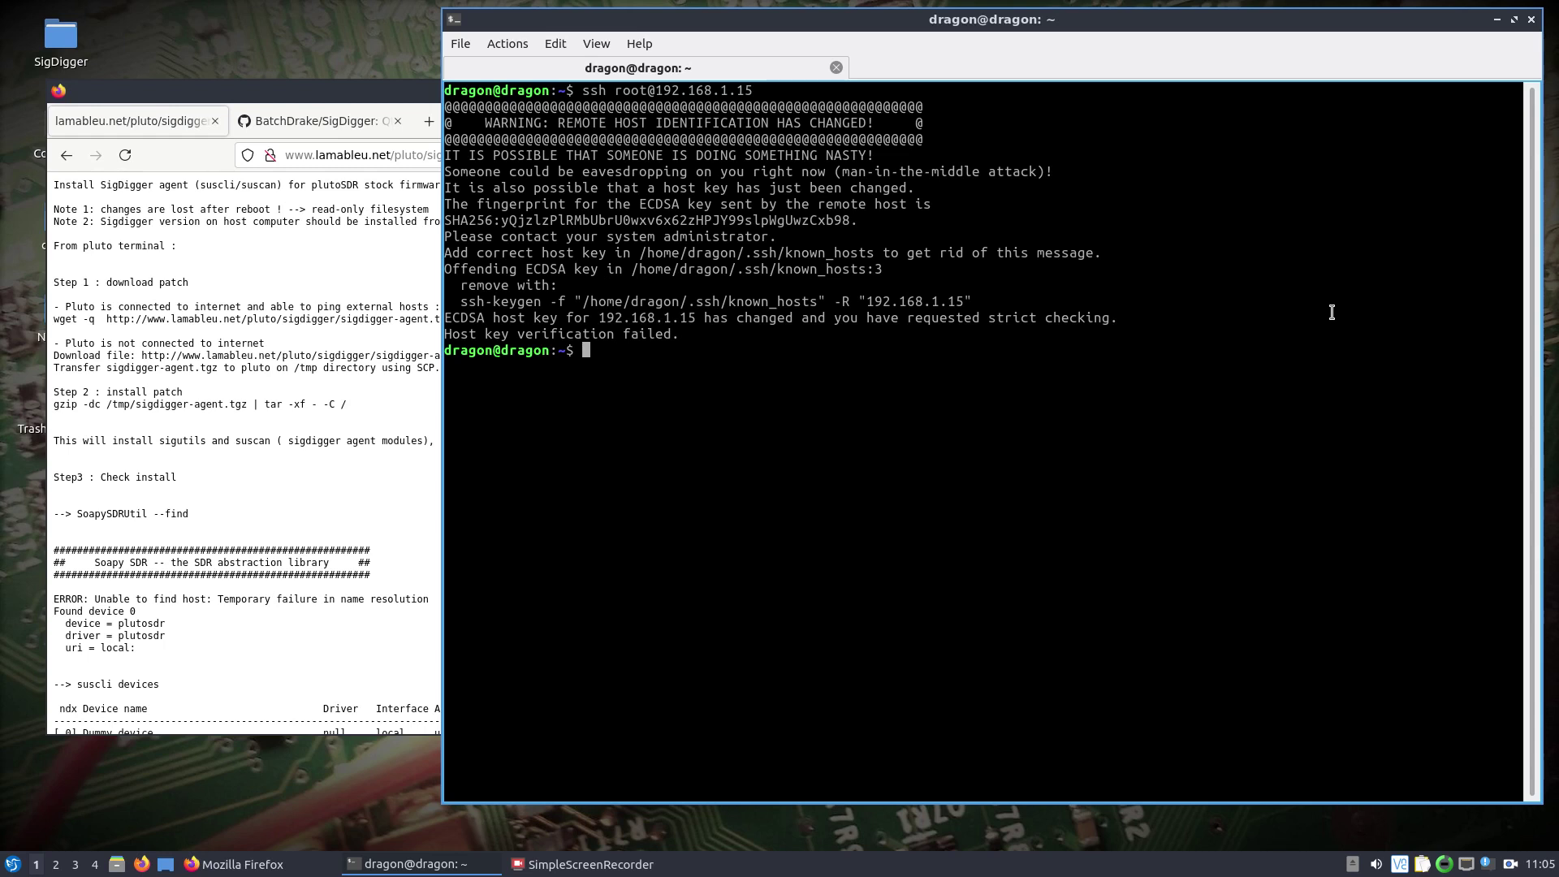
# Remove the stale host key for 192.168.1.15 with the suggested ssh-keygen -R command.
pyautogui.write('ssh-keygen -r')
pyautogui.moveTo(979, 302); pyautogui.dragTo(462, 301)
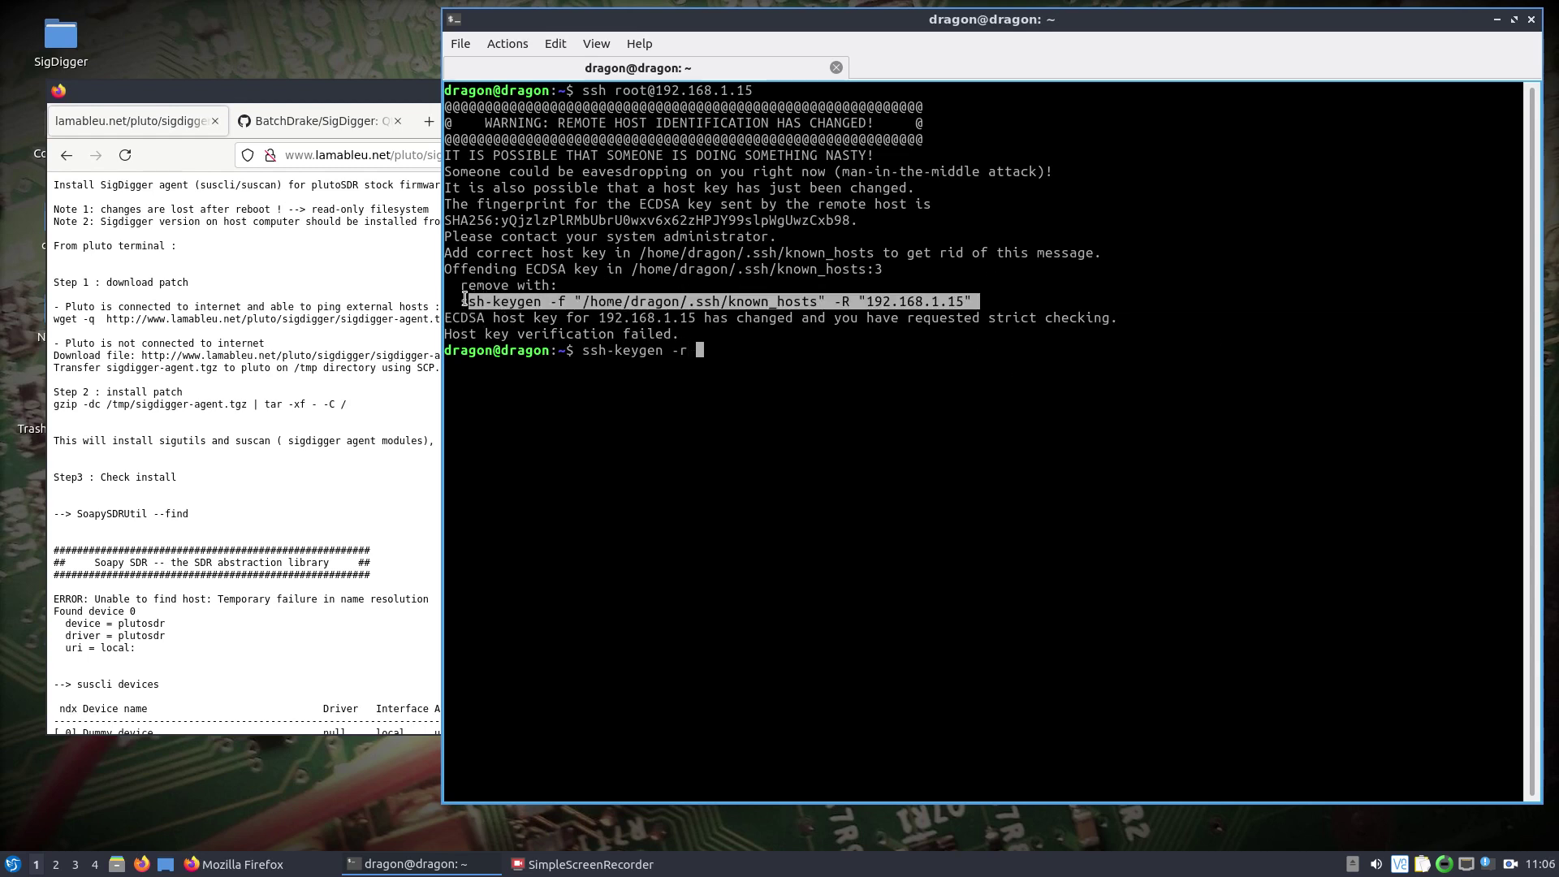
pyautogui.rightClick(470, 303)
pyautogui.click(488, 314)
pyautogui.click(801, 351)
pyautogui.press('BackSpace')
pyautogui.press('BackSpace')
pyautogui.press('BackSpace')
pyautogui.press('BackSpace')
pyautogui.press('BackSpace')
pyautogui.press('BackSpace')
pyautogui.press('BackSpace')
pyautogui.press('BackSpace')
pyautogui.press('BackSpace')
pyautogui.press('BackSpace')
pyautogui.press('BackSpace')
pyautogui.press('BackSpace')
pyautogui.press('BackSpace')
pyautogui.press('BackSpace')
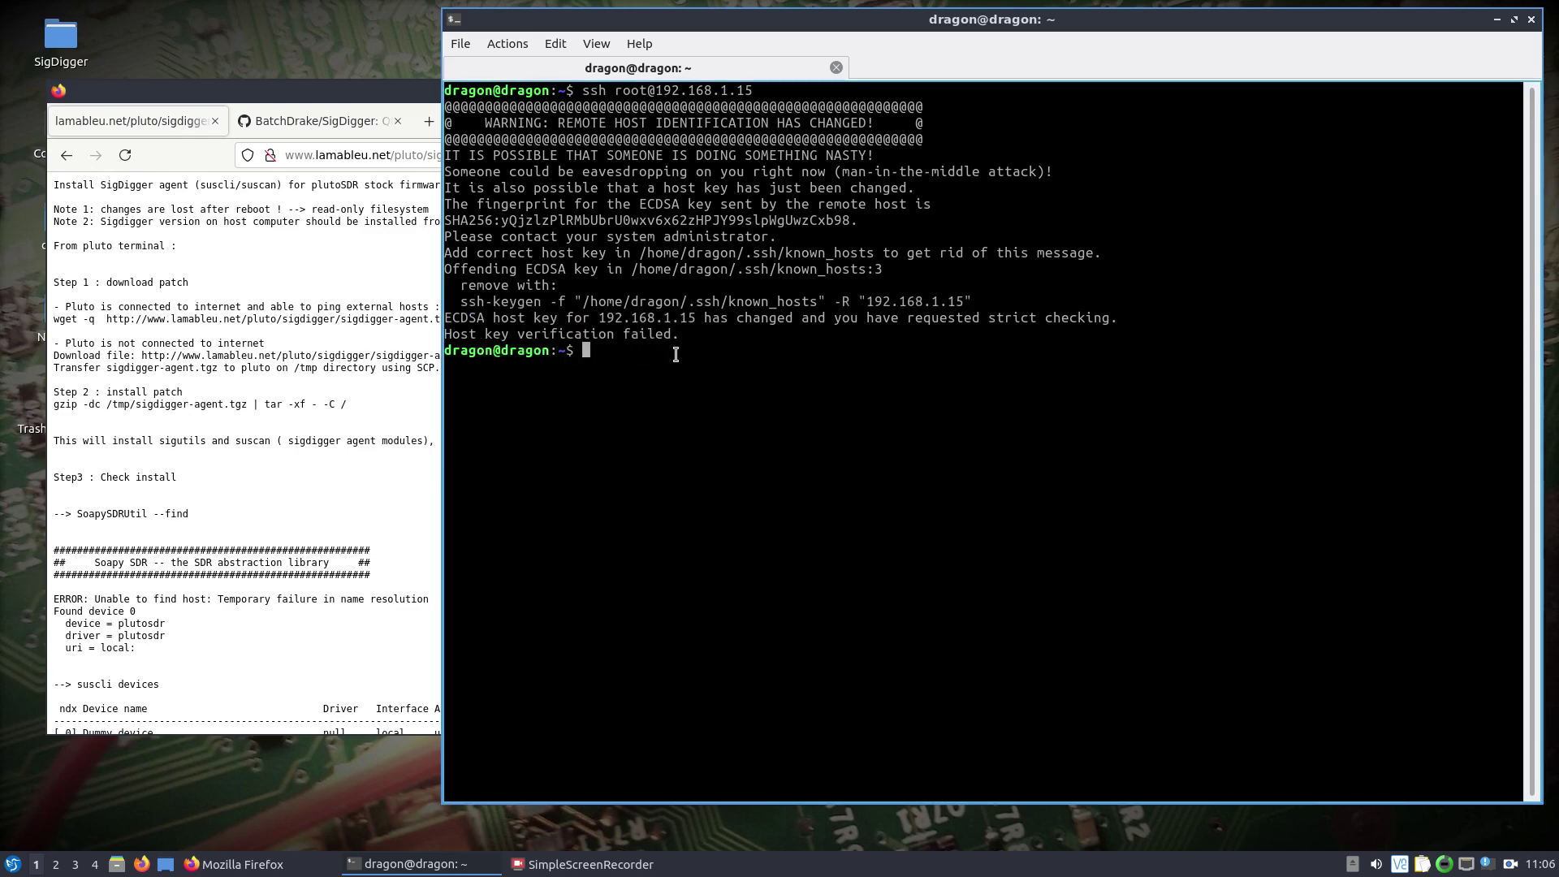
pyautogui.rightClick(676, 355)
pyautogui.click(687, 392)
pyautogui.click(903, 363)
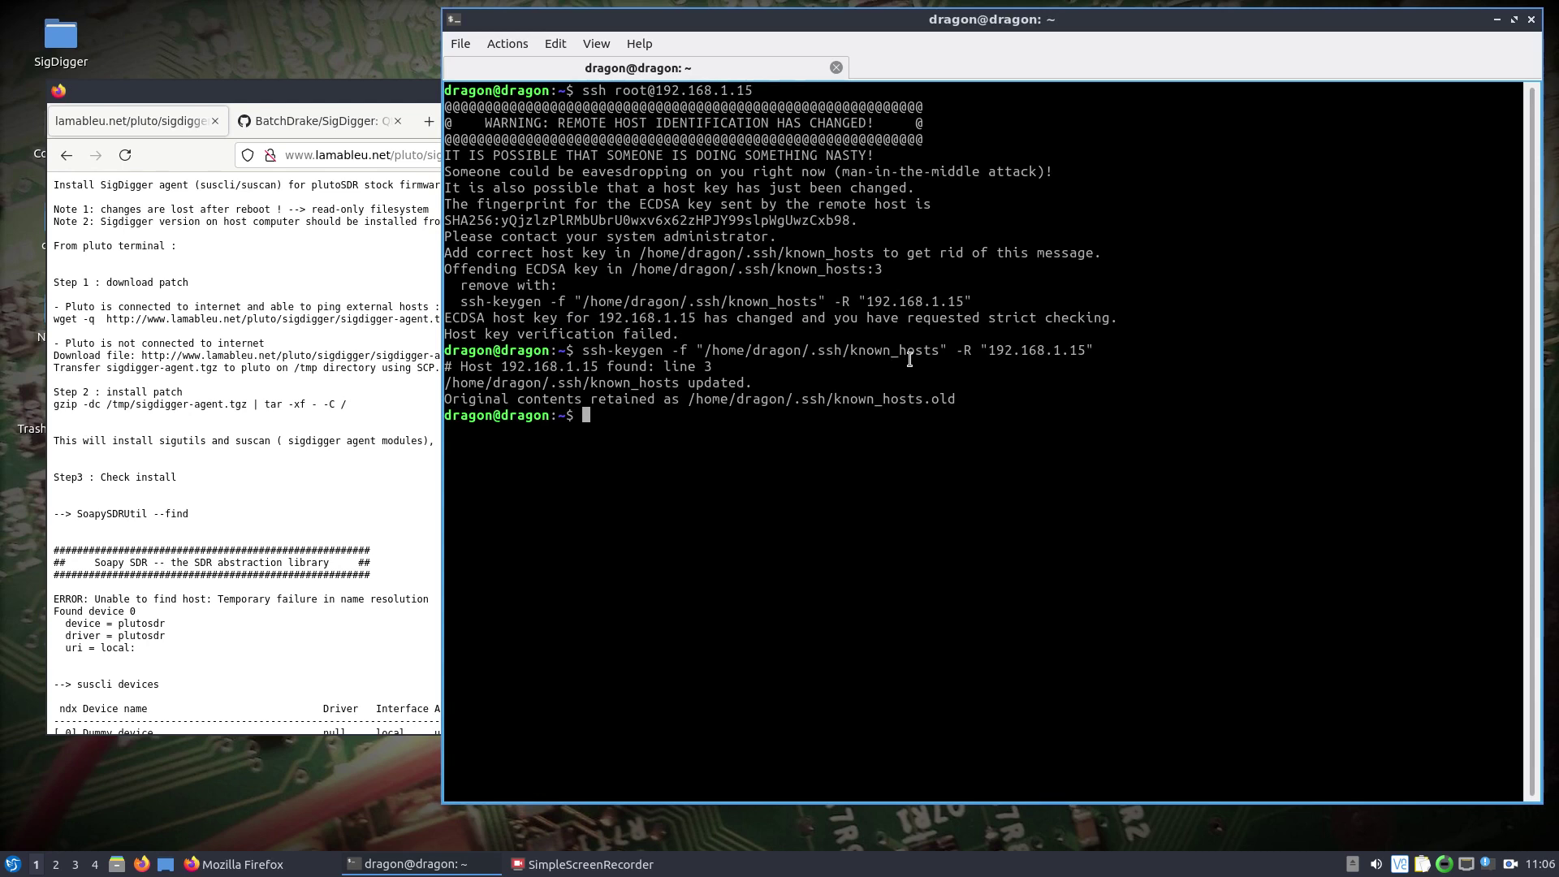
# Rerun the ssh login, accept the Pluto's new host key and enter the root password.
pyautogui.press('Up')
pyautogui.press('Up')
pyautogui.press('Return')
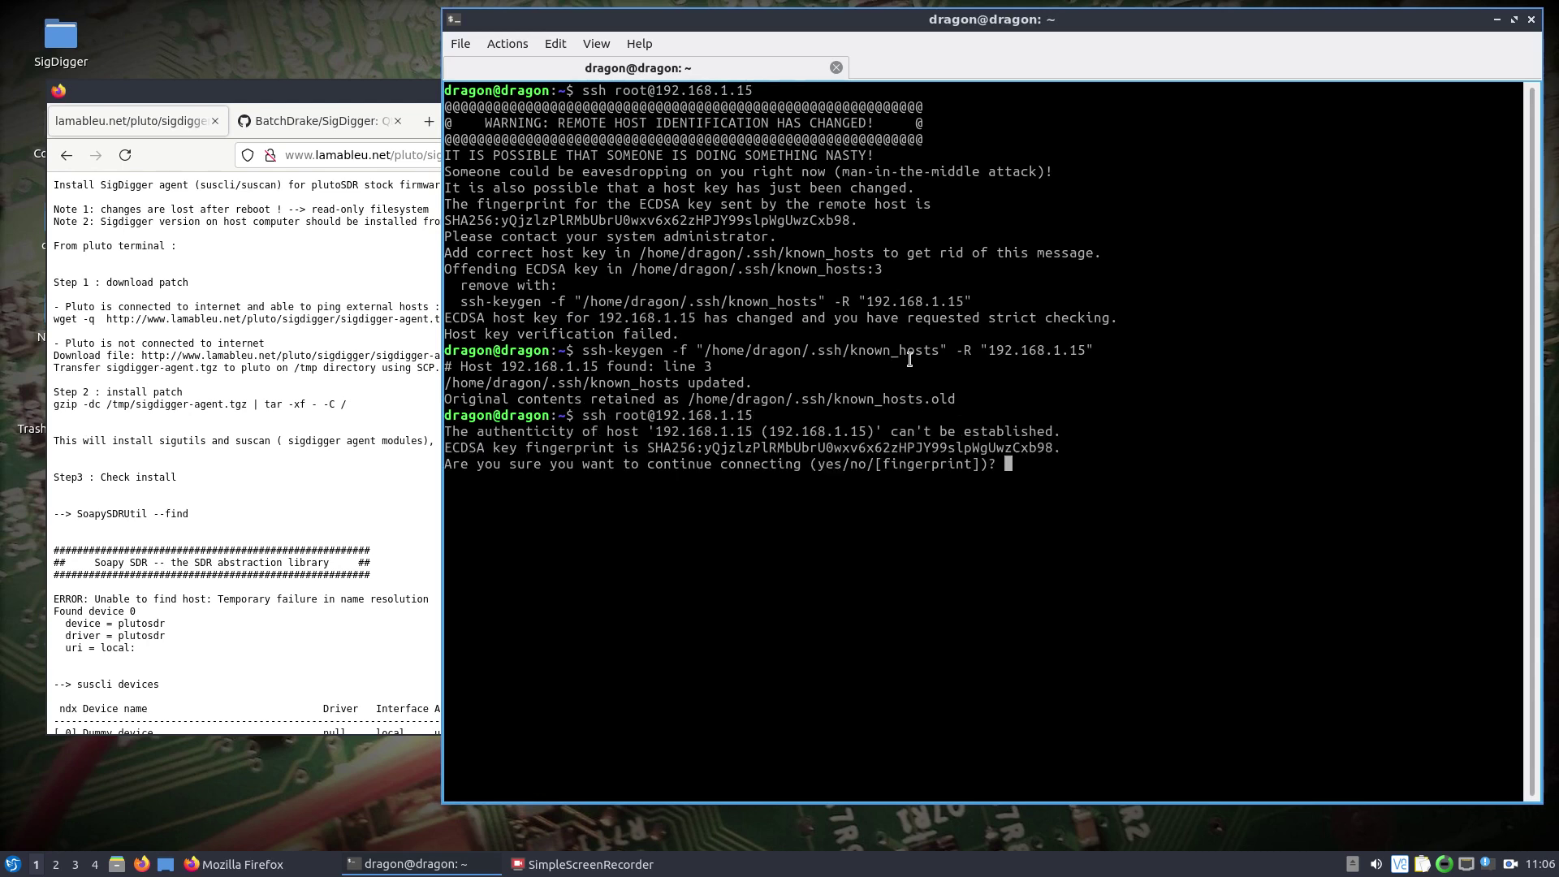
pyautogui.write('yes')
pyautogui.press('Return')
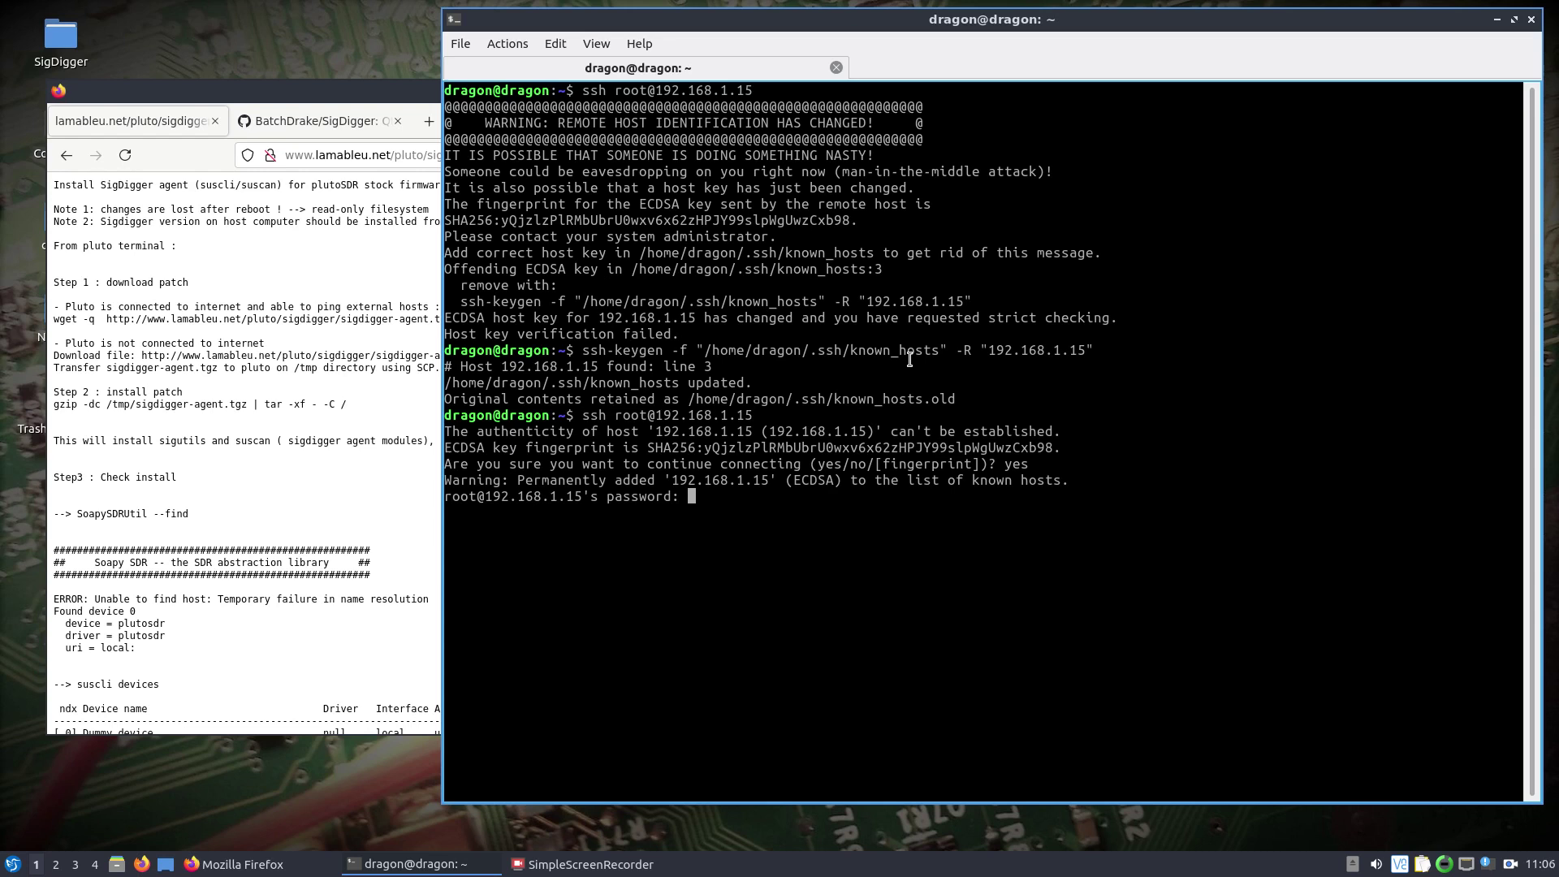
pyautogui.write('analog')
pyautogui.press('Return')
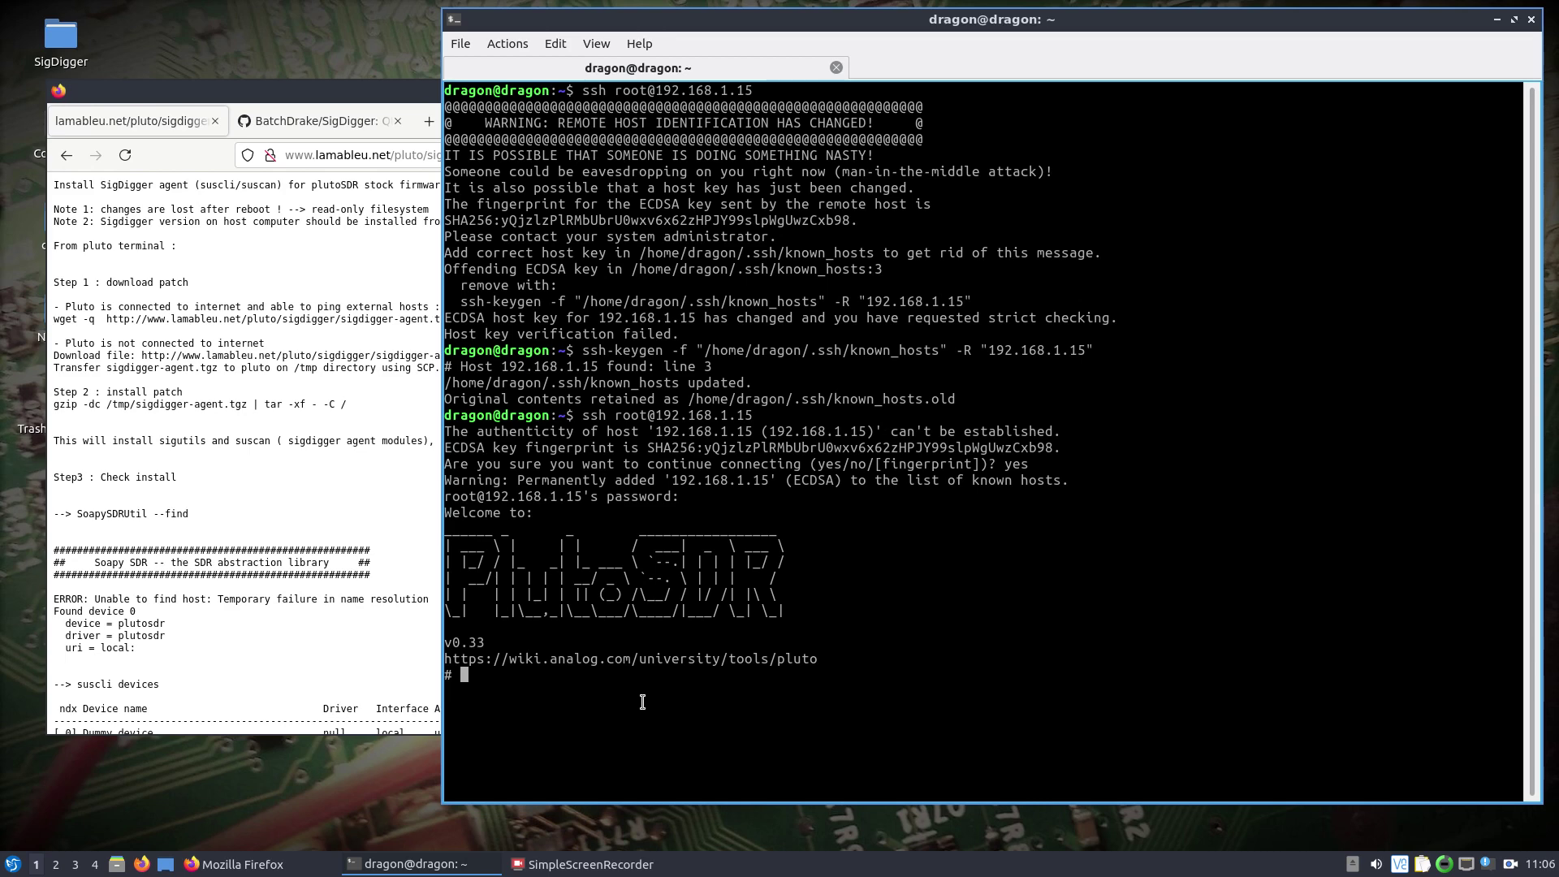
pyautogui.tripleClick(302, 337)
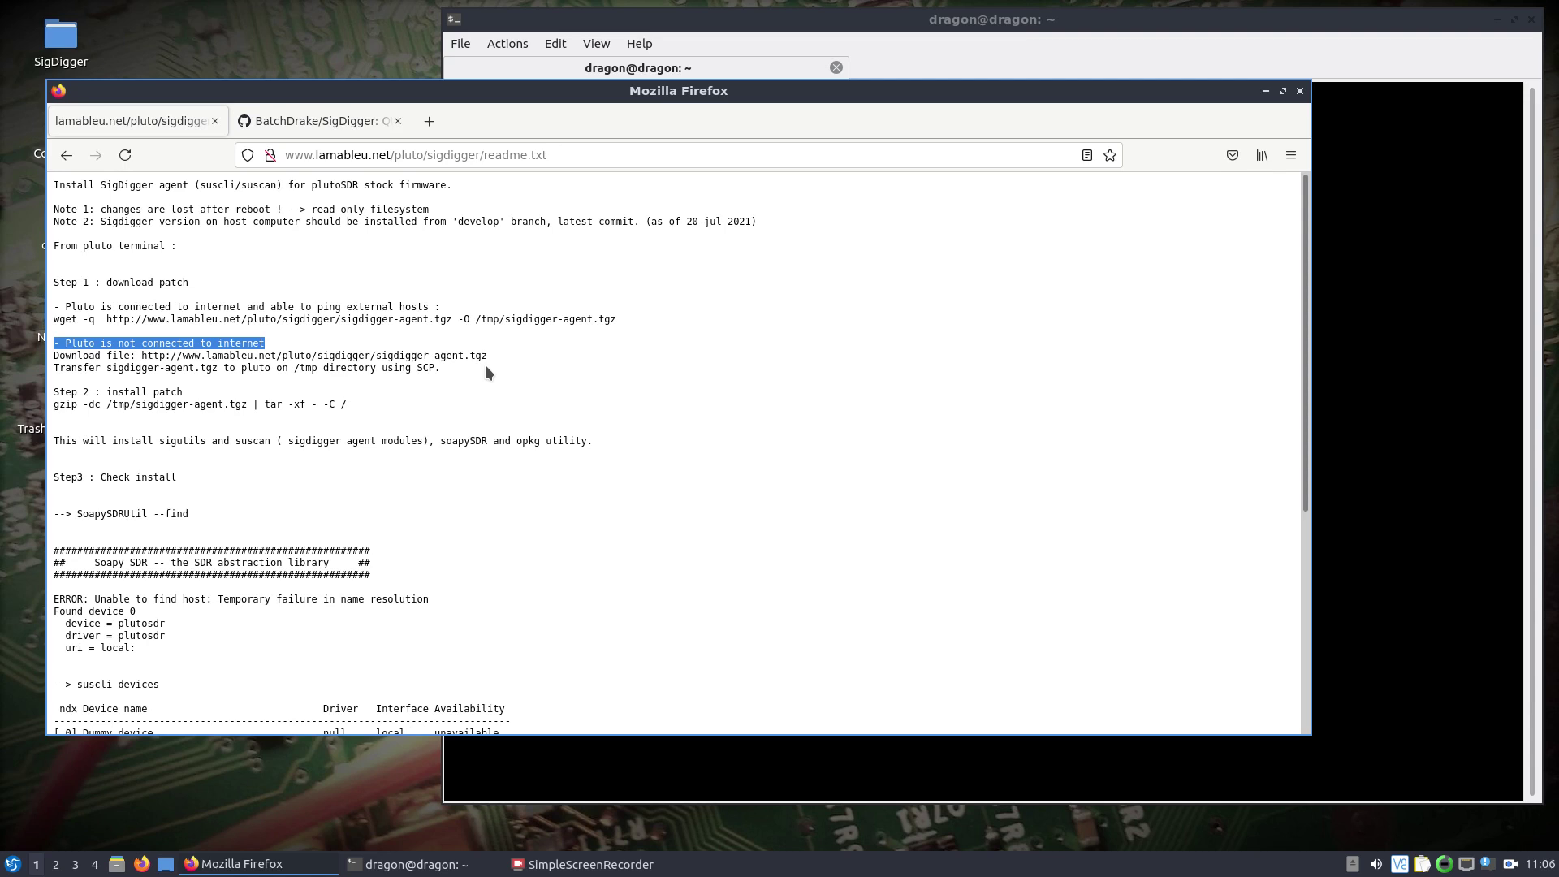
pyautogui.click(569, 152)
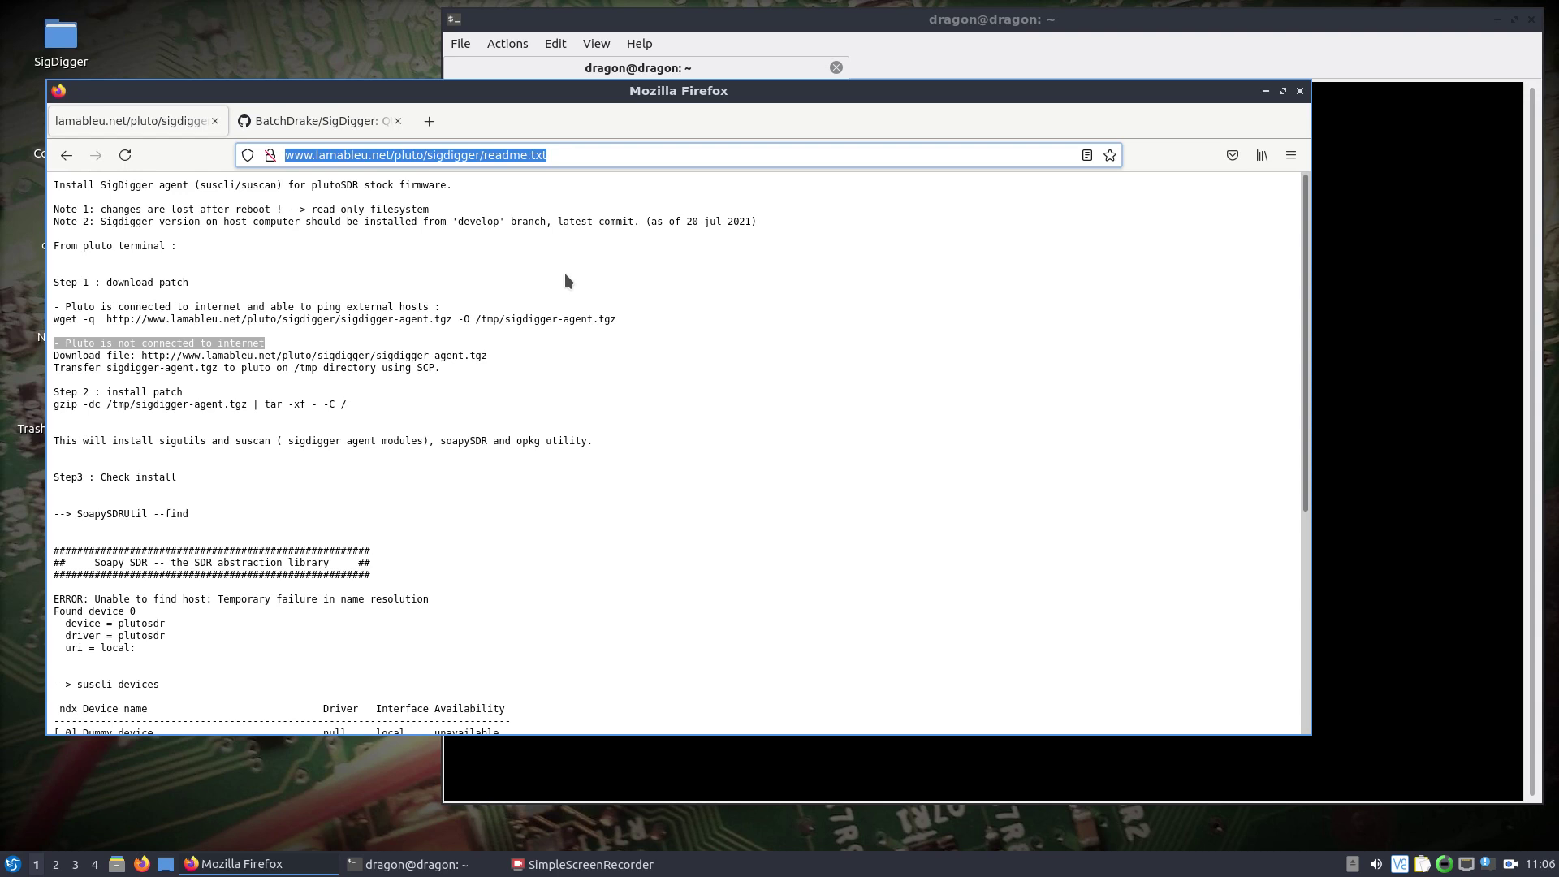
pyautogui.click(485, 284)
pyautogui.moveTo(631, 314); pyautogui.dragTo(53, 321)
pyautogui.rightClick(59, 320)
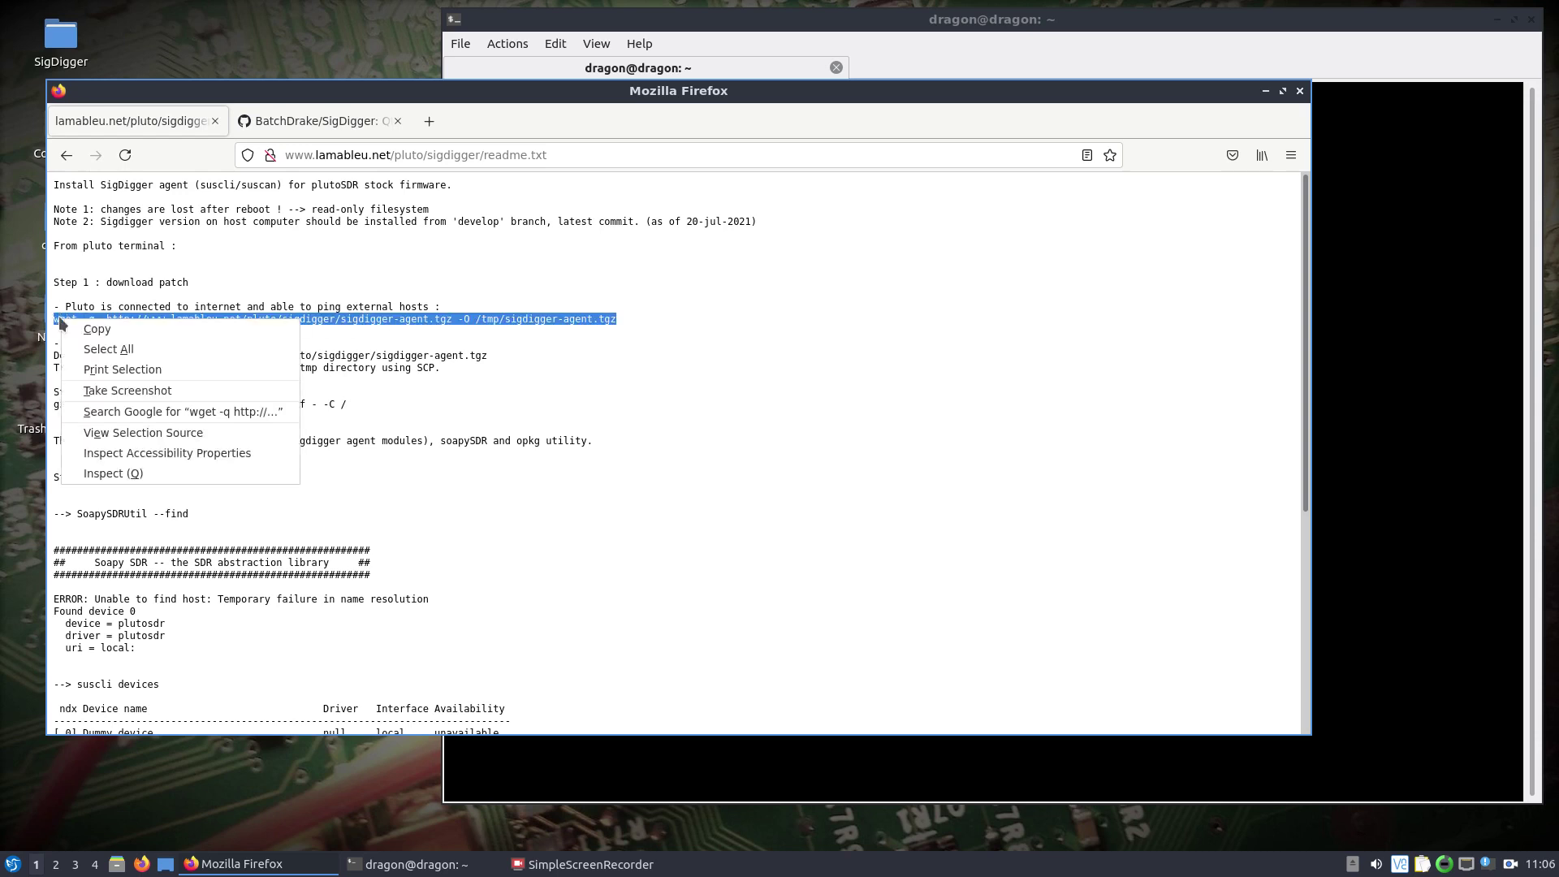
pyautogui.click(97, 335)
# Paste and run the wget command on the Pluto to download the agent patch.
pyautogui.click(1407, 352)
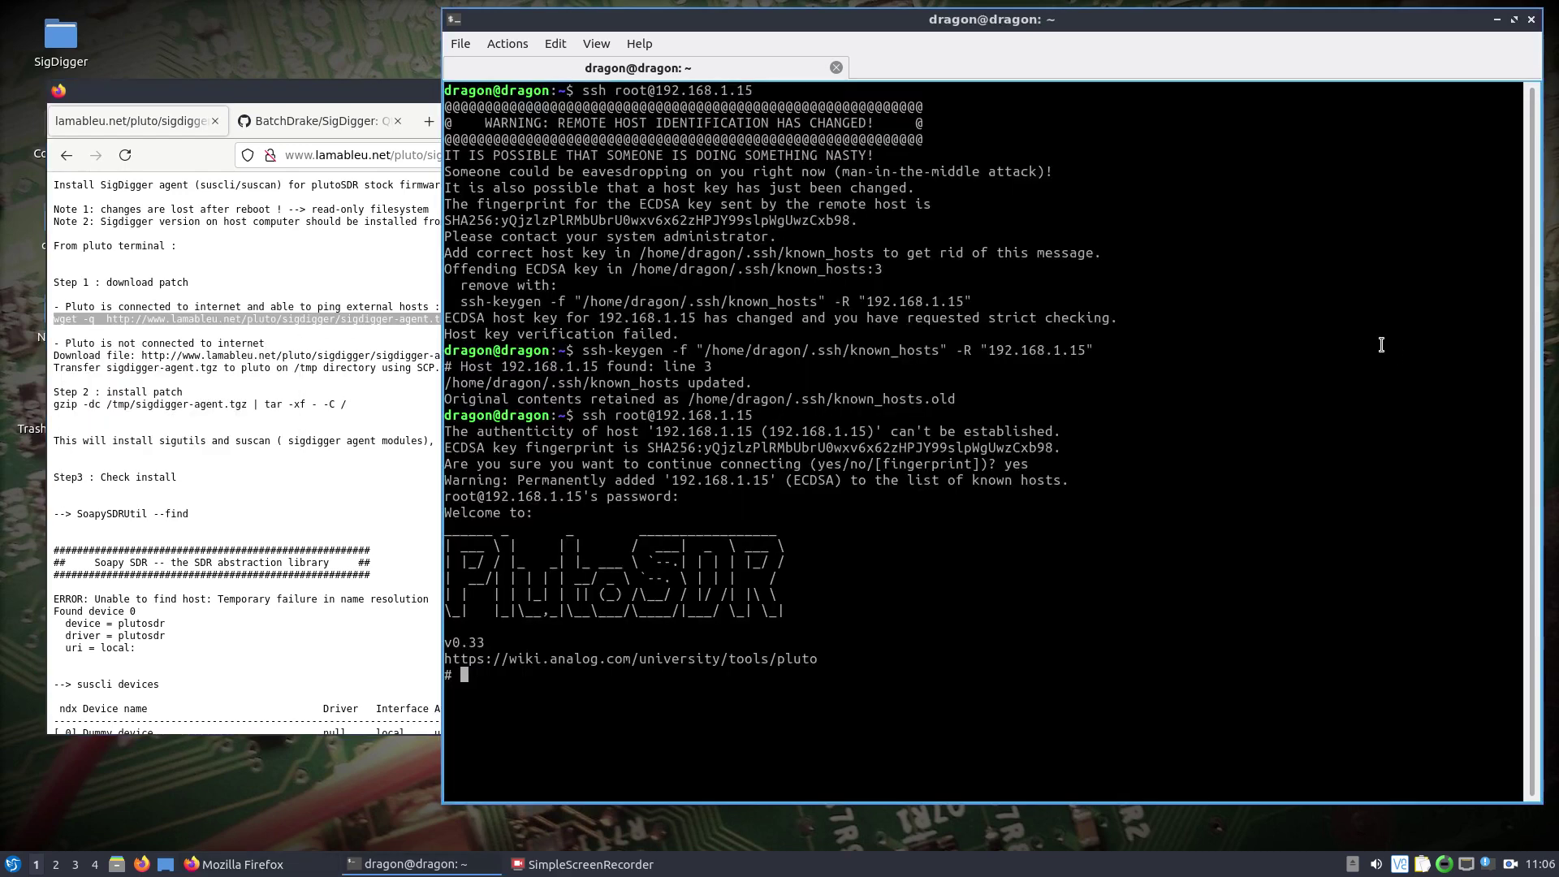
pyautogui.rightClick(742, 676)
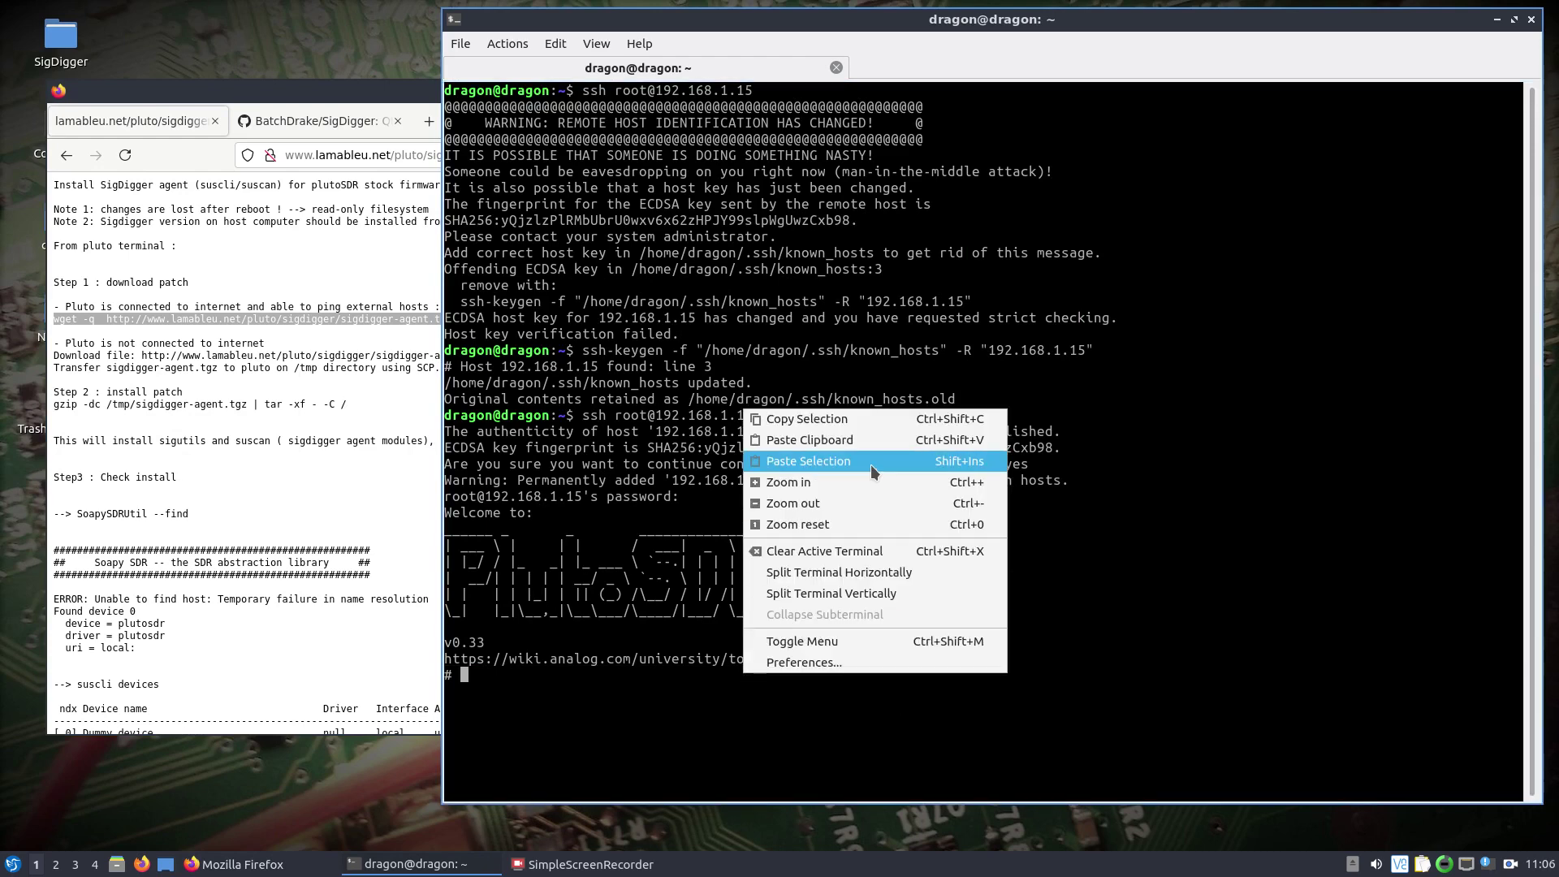
pyautogui.click(861, 444)
pyautogui.press('Return')
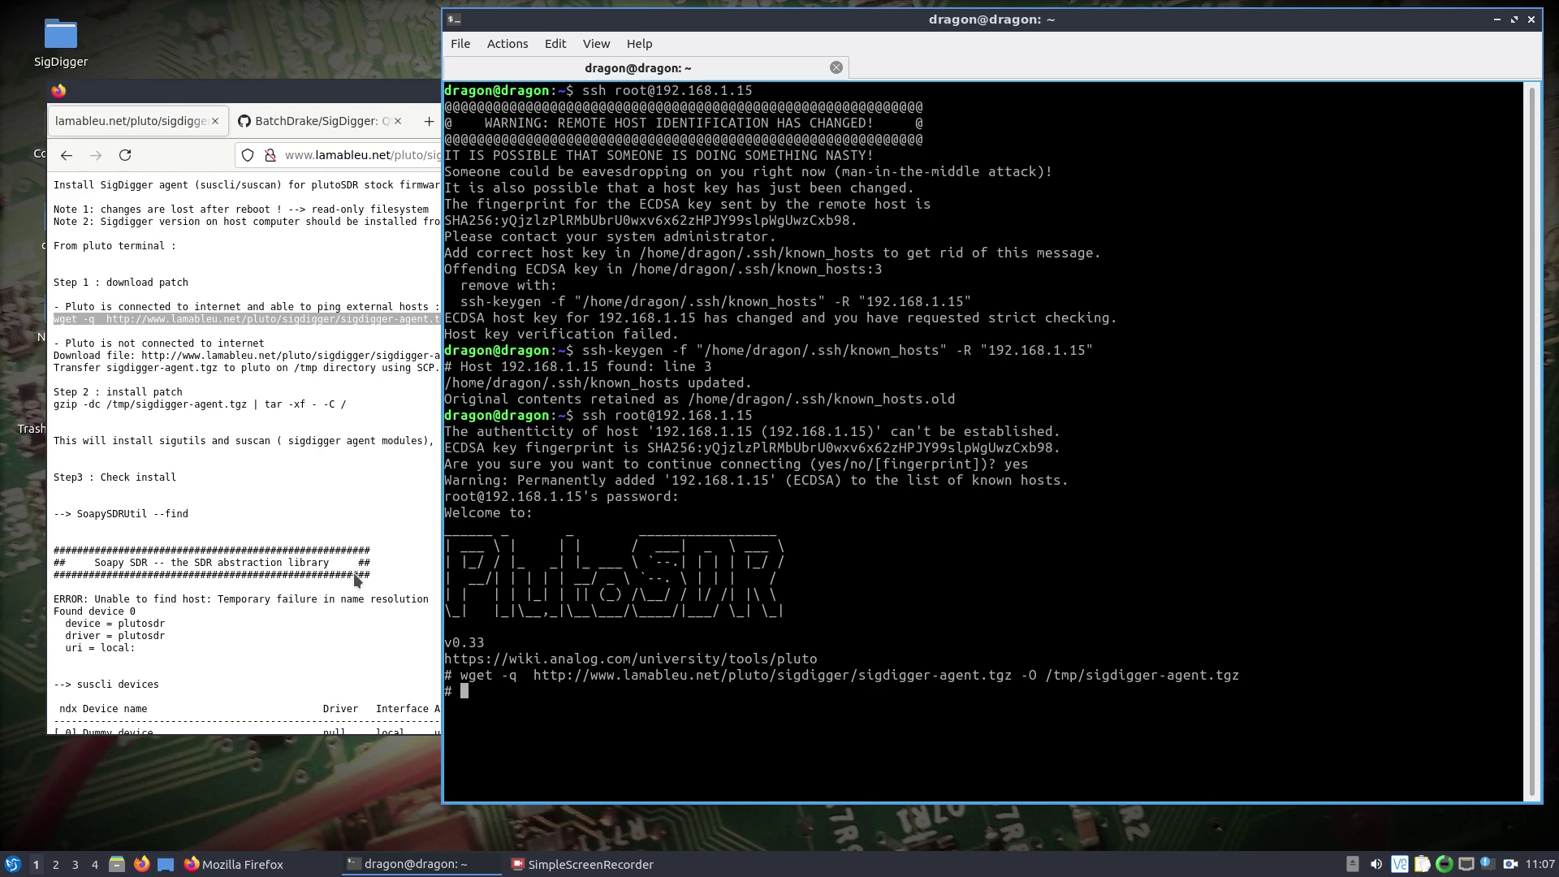
# Copy the readme's gzip command and run it on the Pluto to unpack the agent.
pyautogui.click(226, 409)
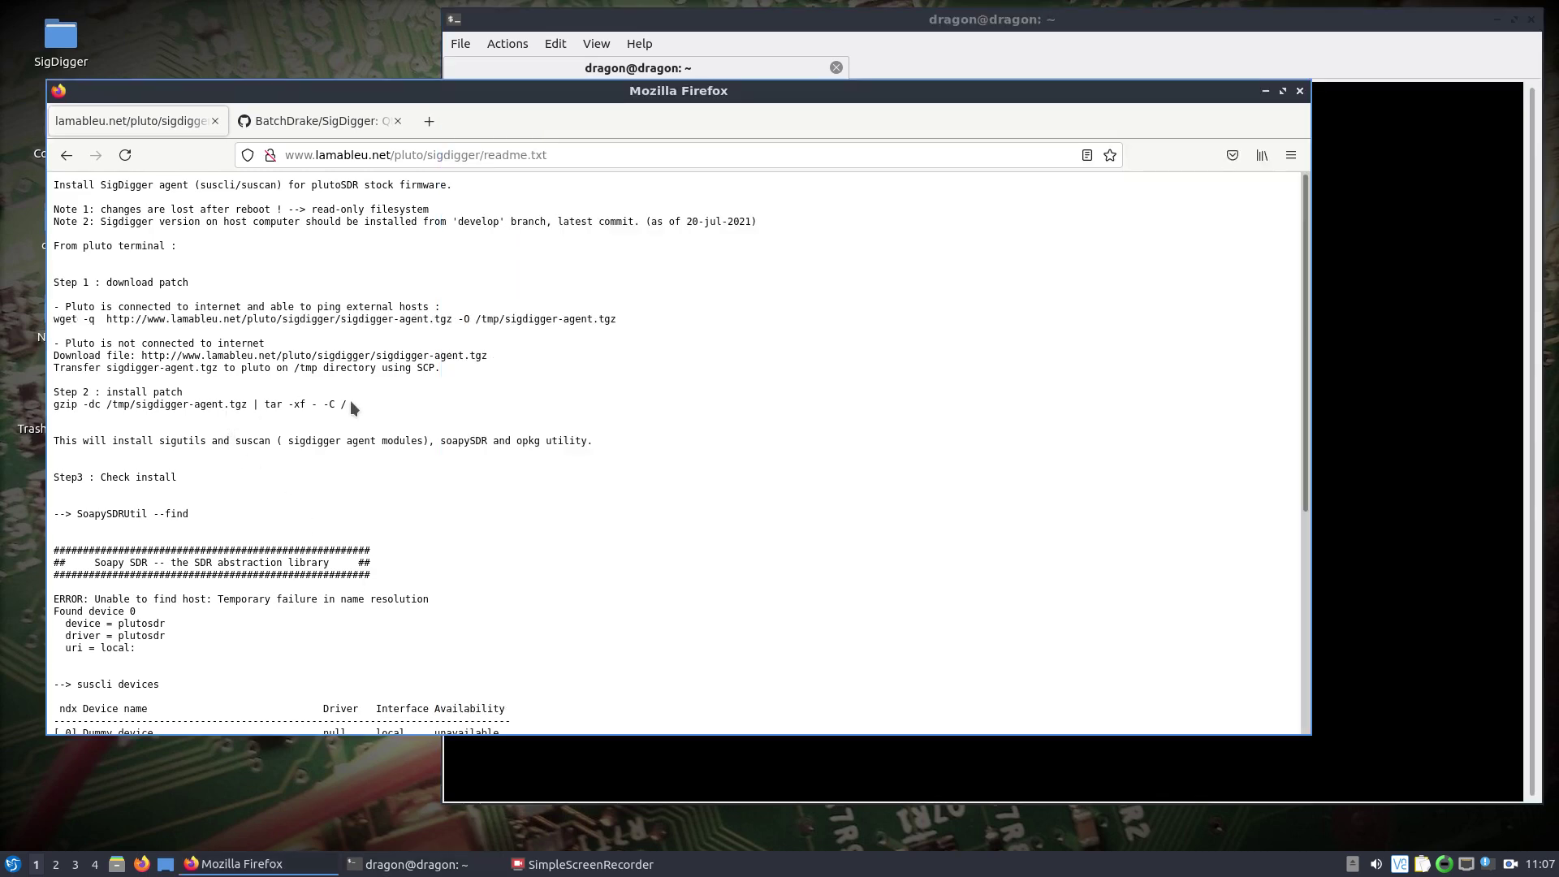
pyautogui.tripleClick(48, 409)
pyautogui.rightClick(75, 405)
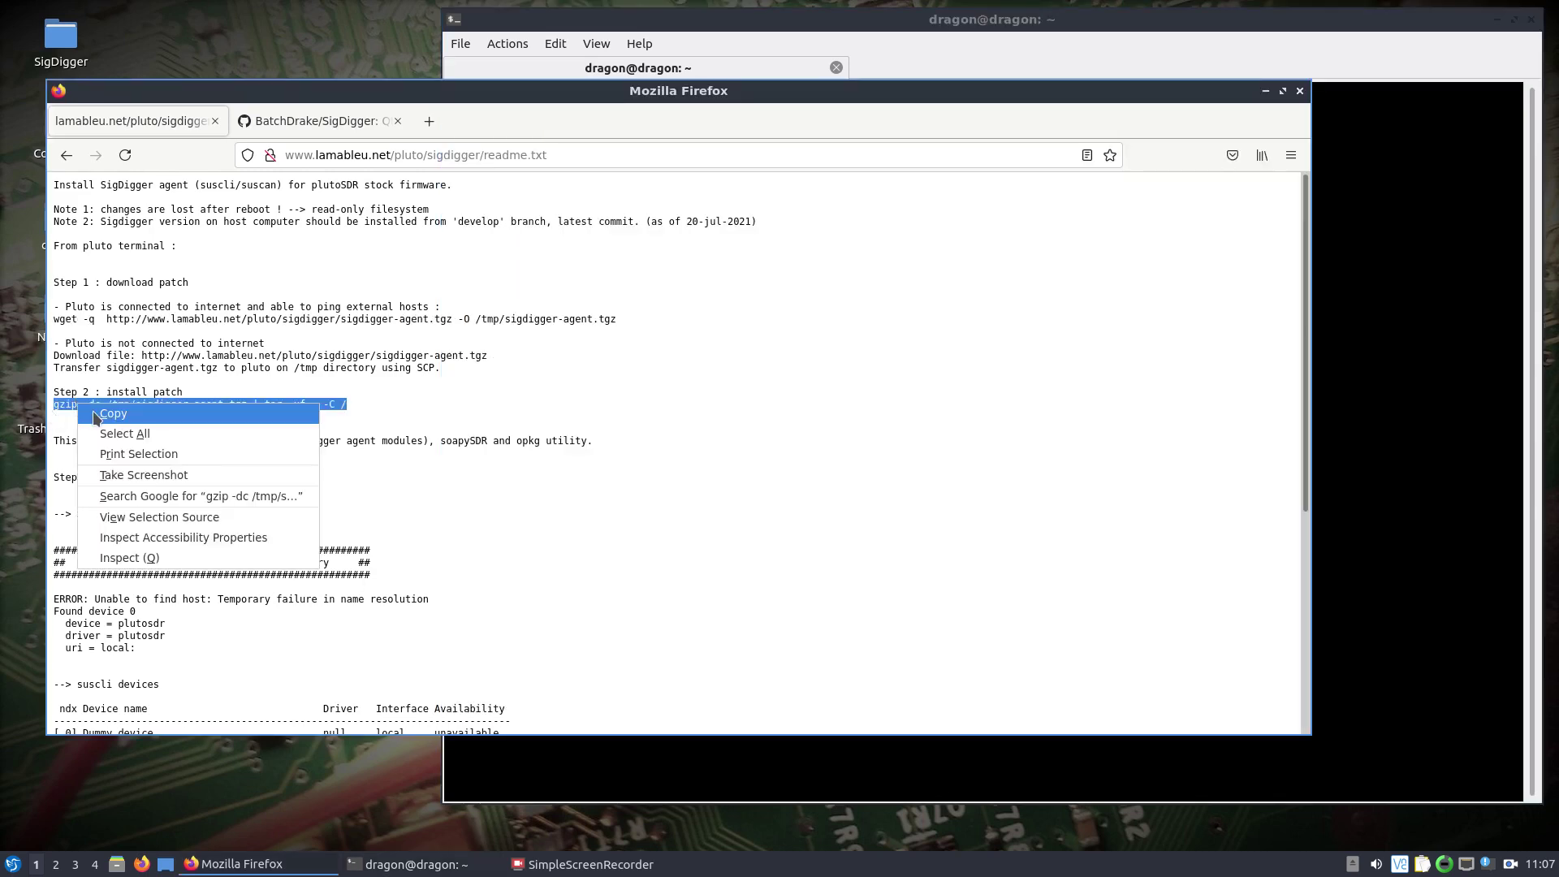
pyautogui.click(97, 417)
pyautogui.rightClick(1432, 704)
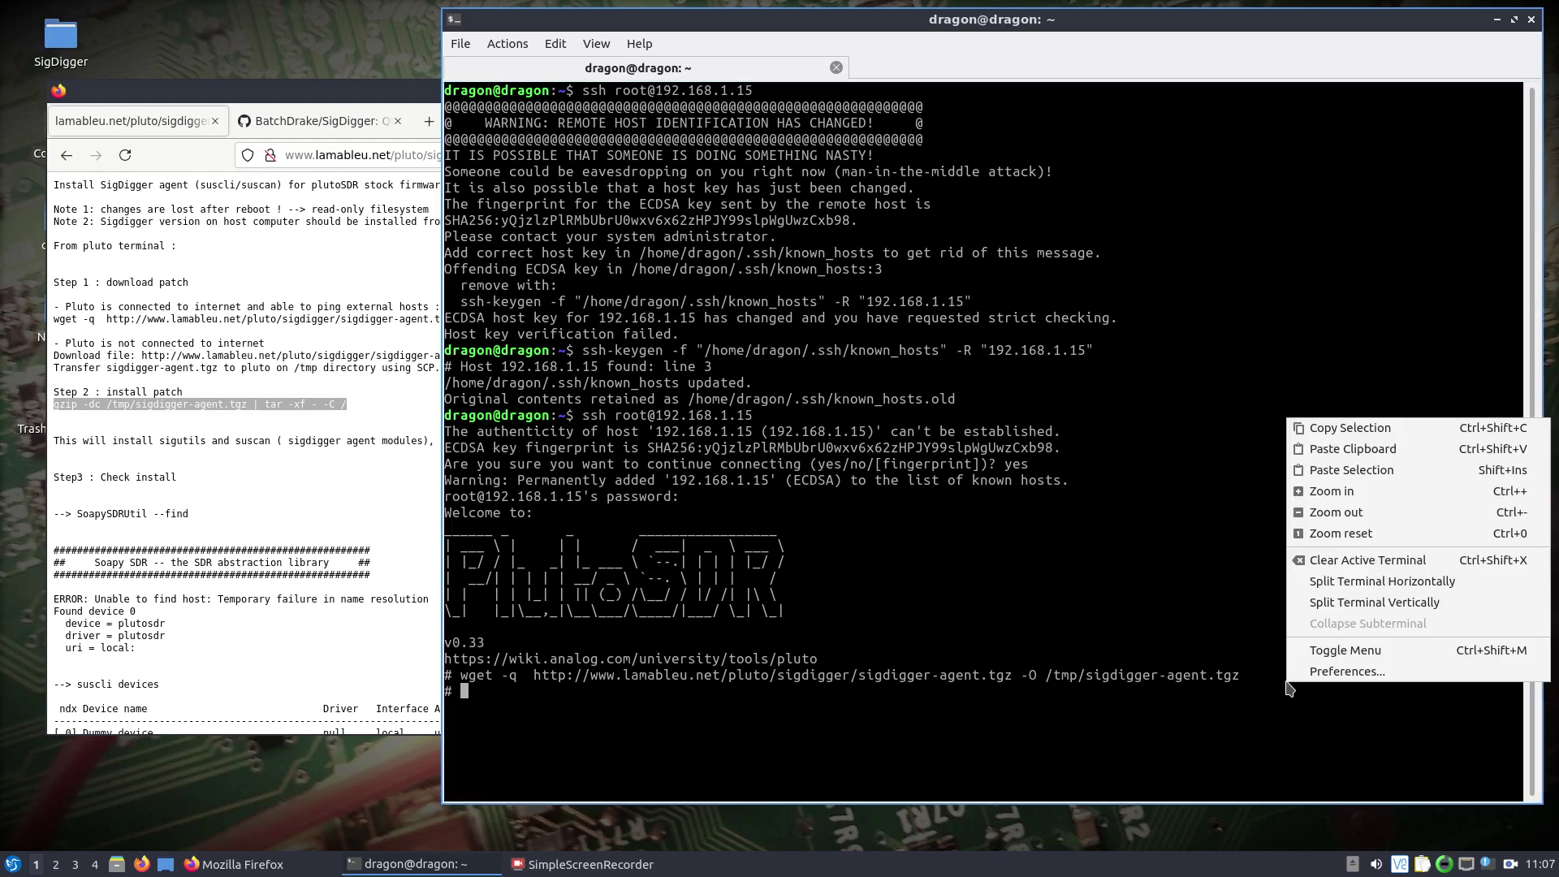
pyautogui.click(1353, 454)
pyautogui.press('Return')
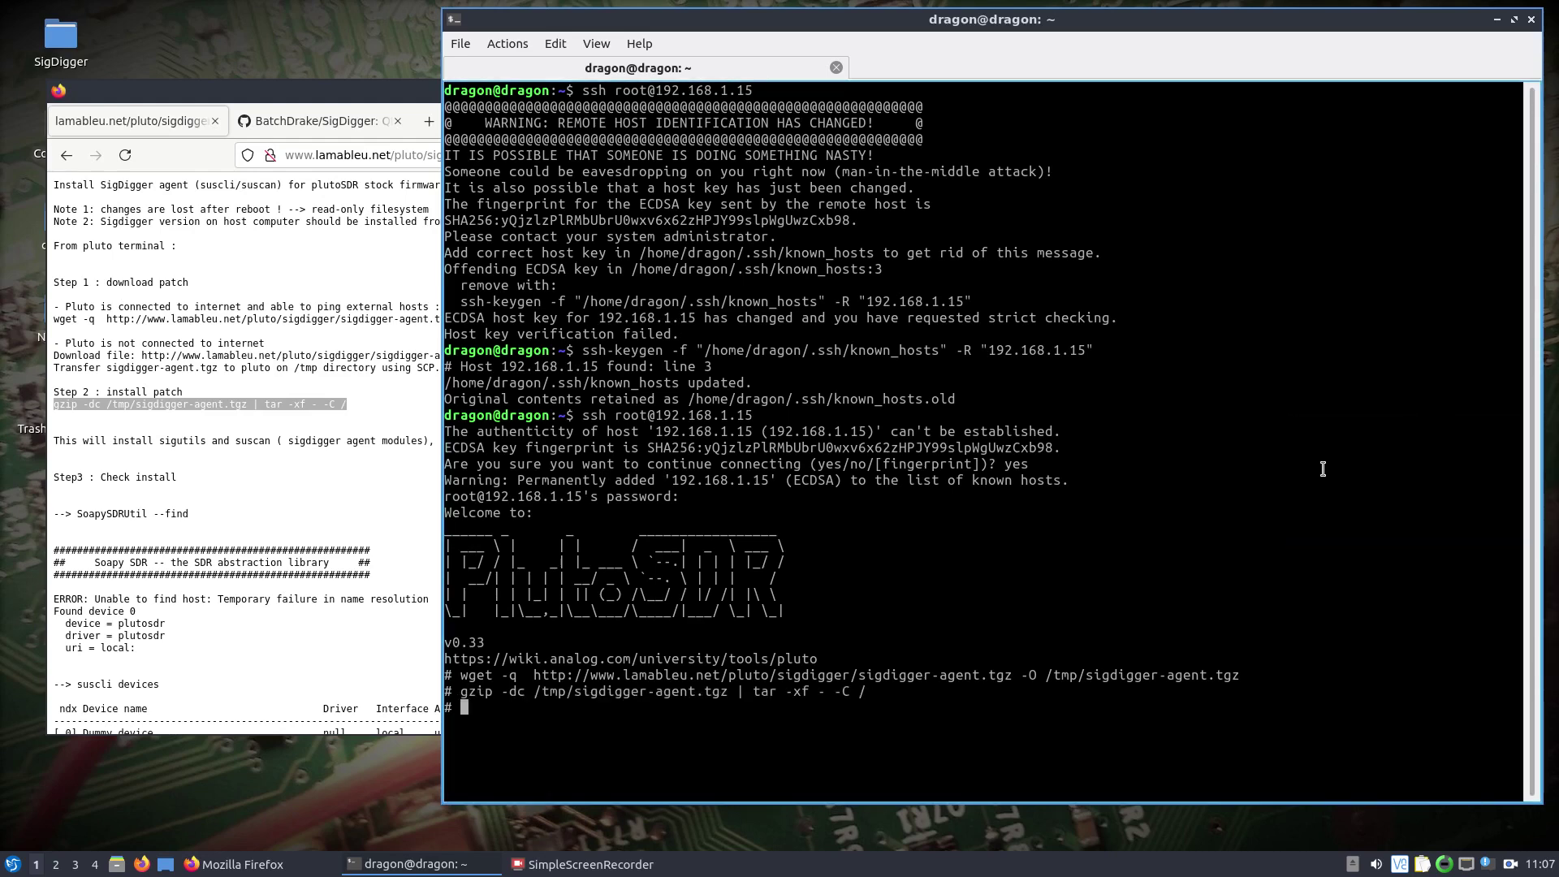
# Run SoapySDRUtil --find, suscli devices and suscli profiles to confirm plutosdr is available.
pyautogui.write('SoapySDRUtil --find')
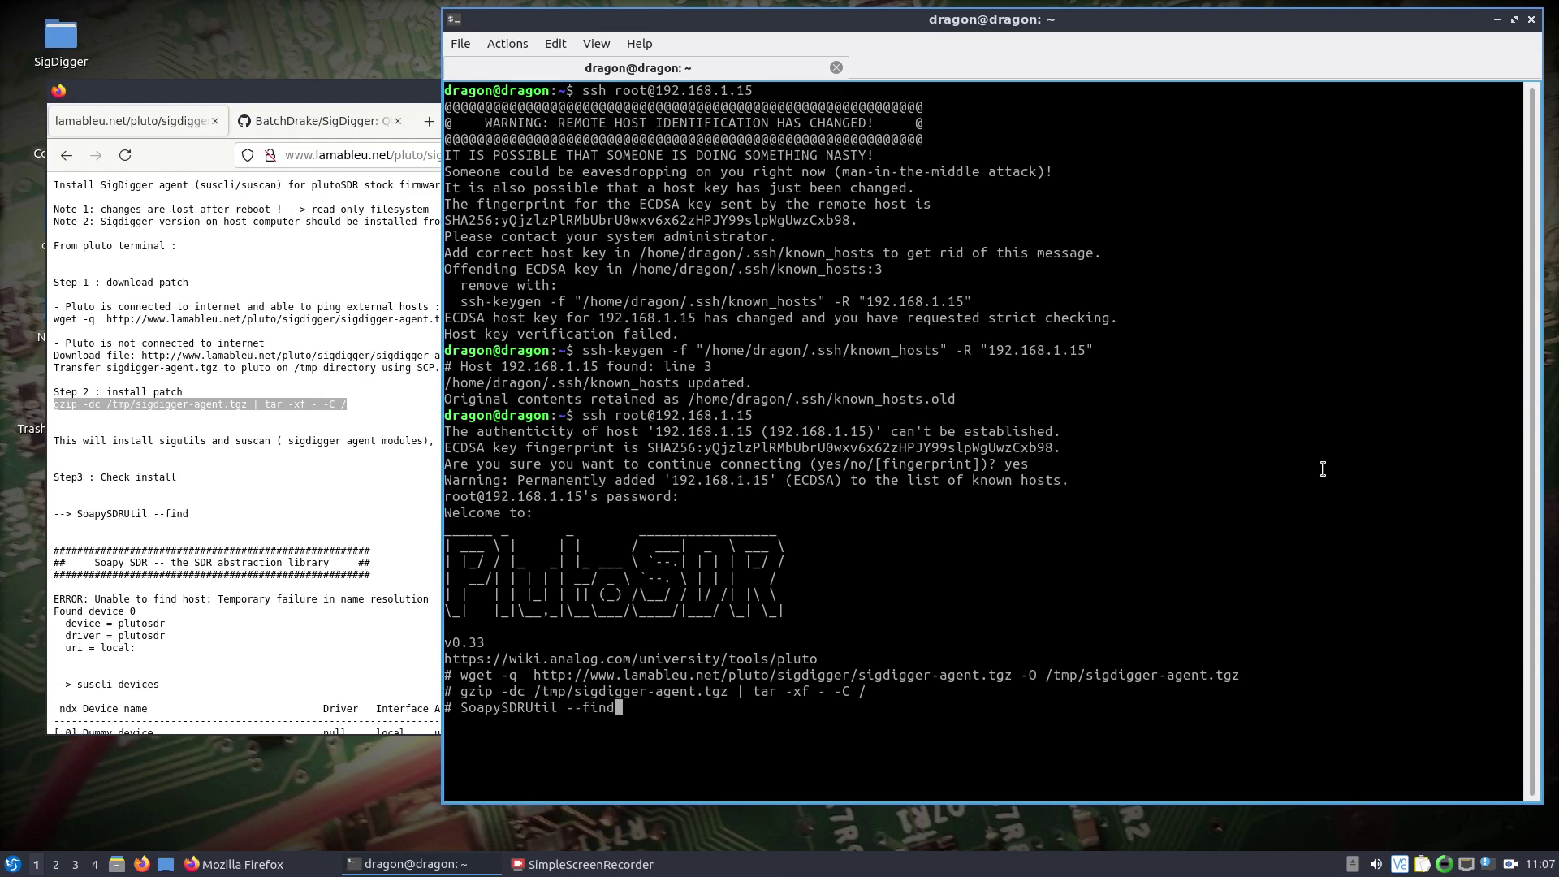
pyautogui.press('Return')
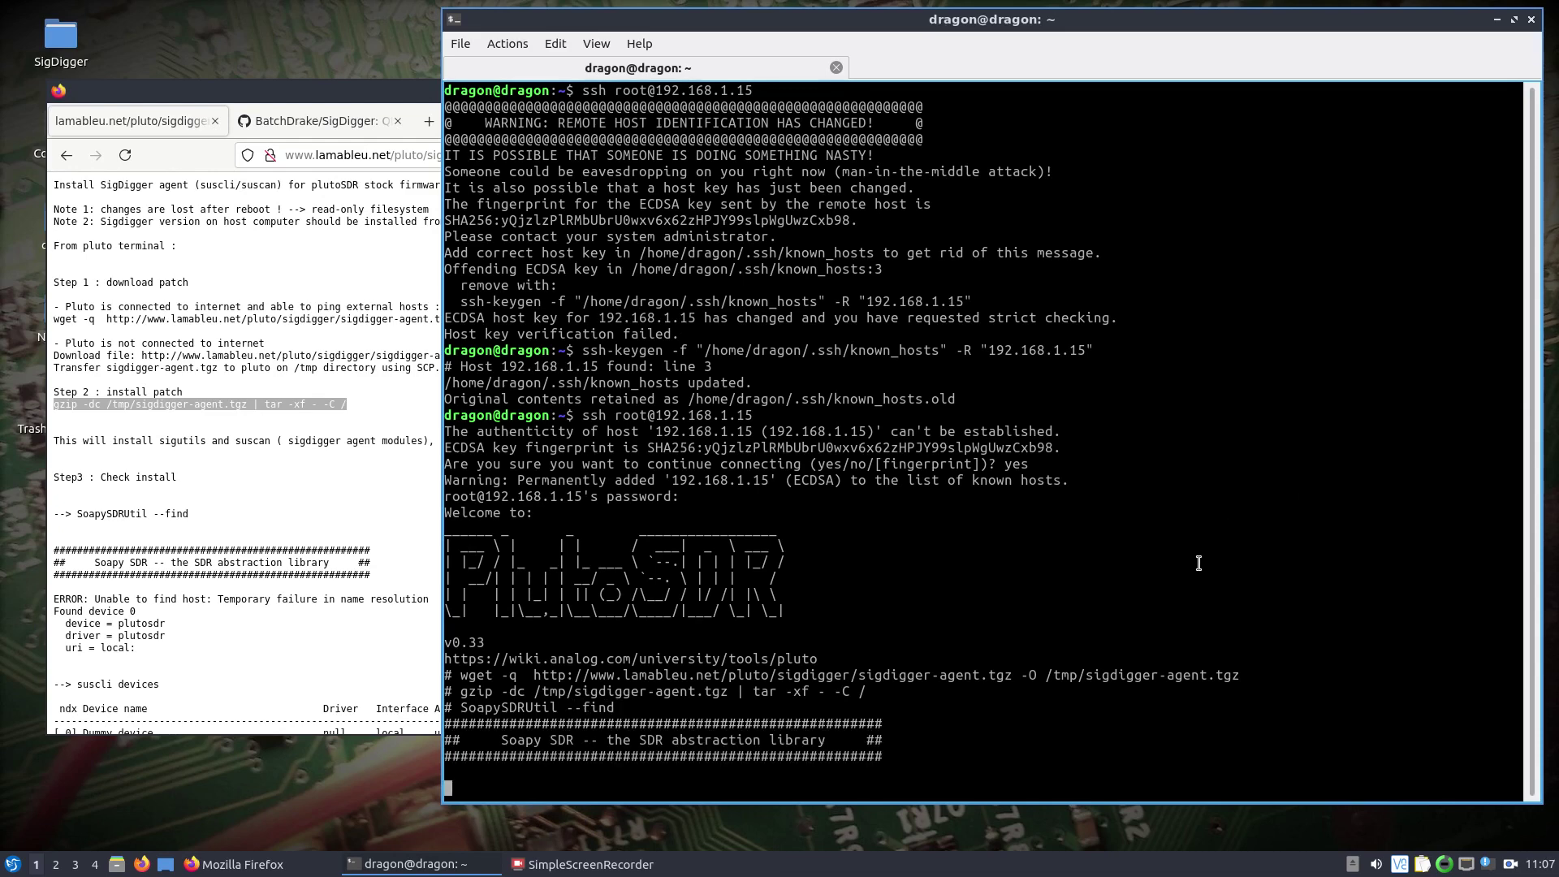
pyautogui.scroll(-7, 305, 499)
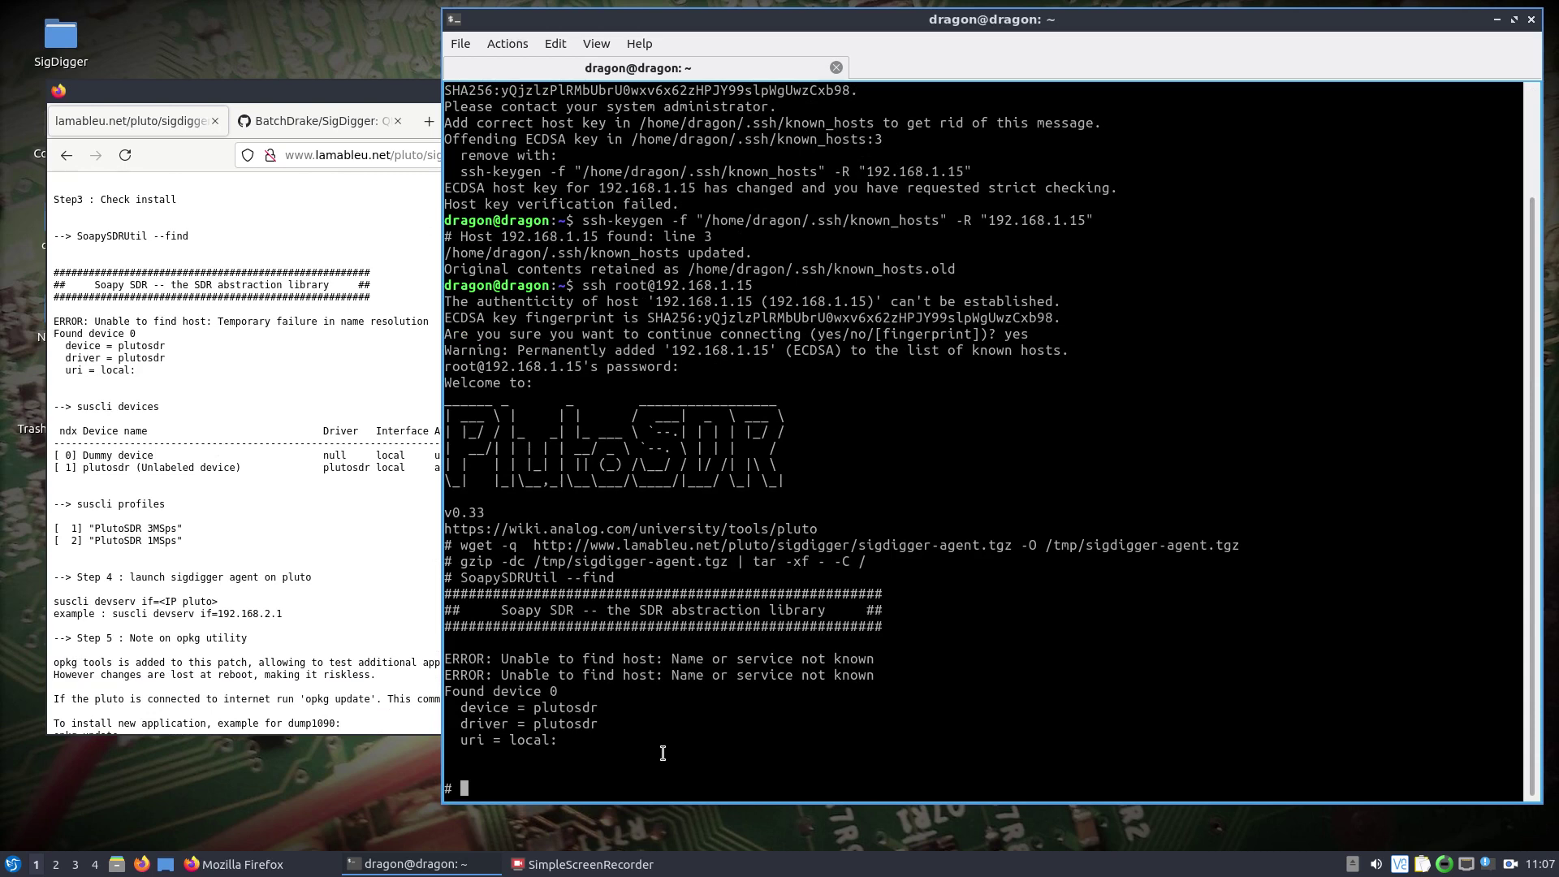
pyautogui.write('suscli devices')
pyautogui.press('Return')
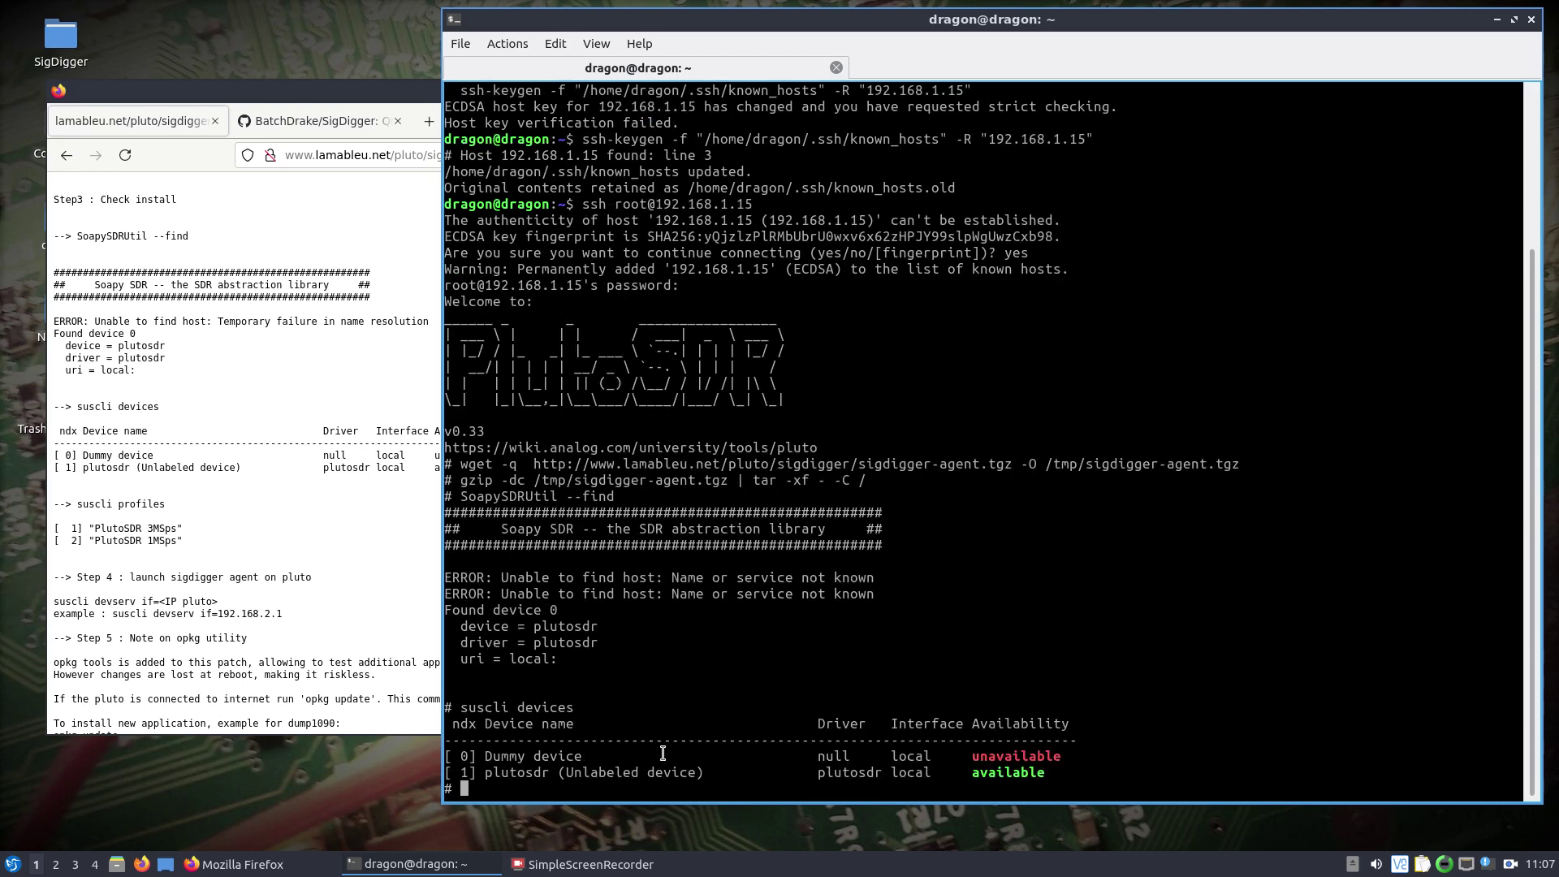
pyautogui.write('suscli profiles')
pyautogui.press('Return')
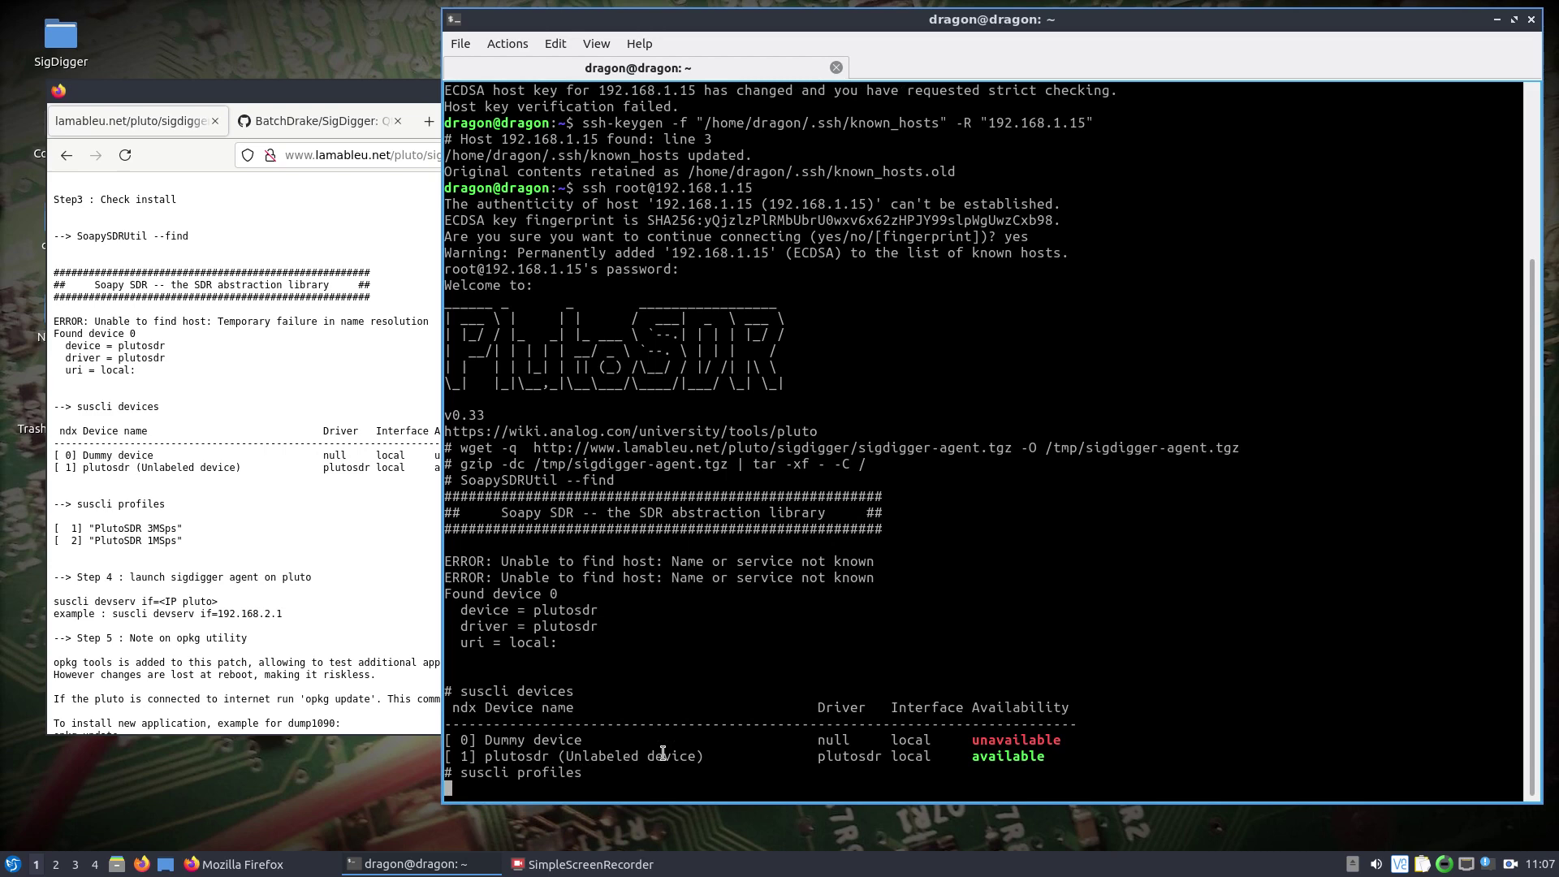
# Copy the BatchDrake/SigDigger clone URL from GitHub and launch a new QTerminal from System Tools.
pyautogui.click(322, 120)
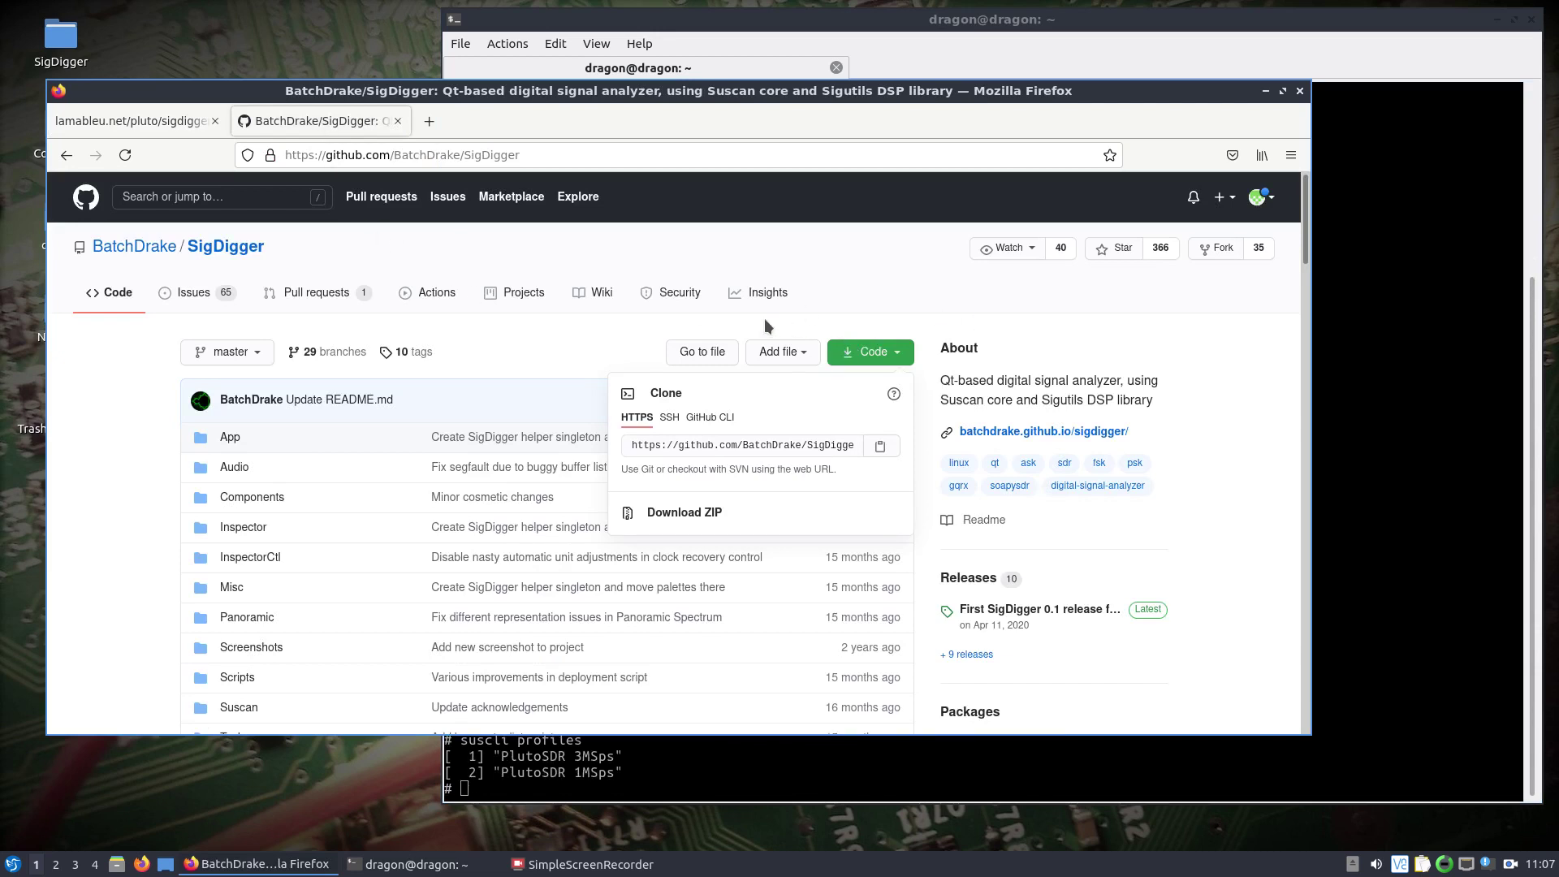
pyautogui.click(885, 448)
pyautogui.rightClick(401, 870)
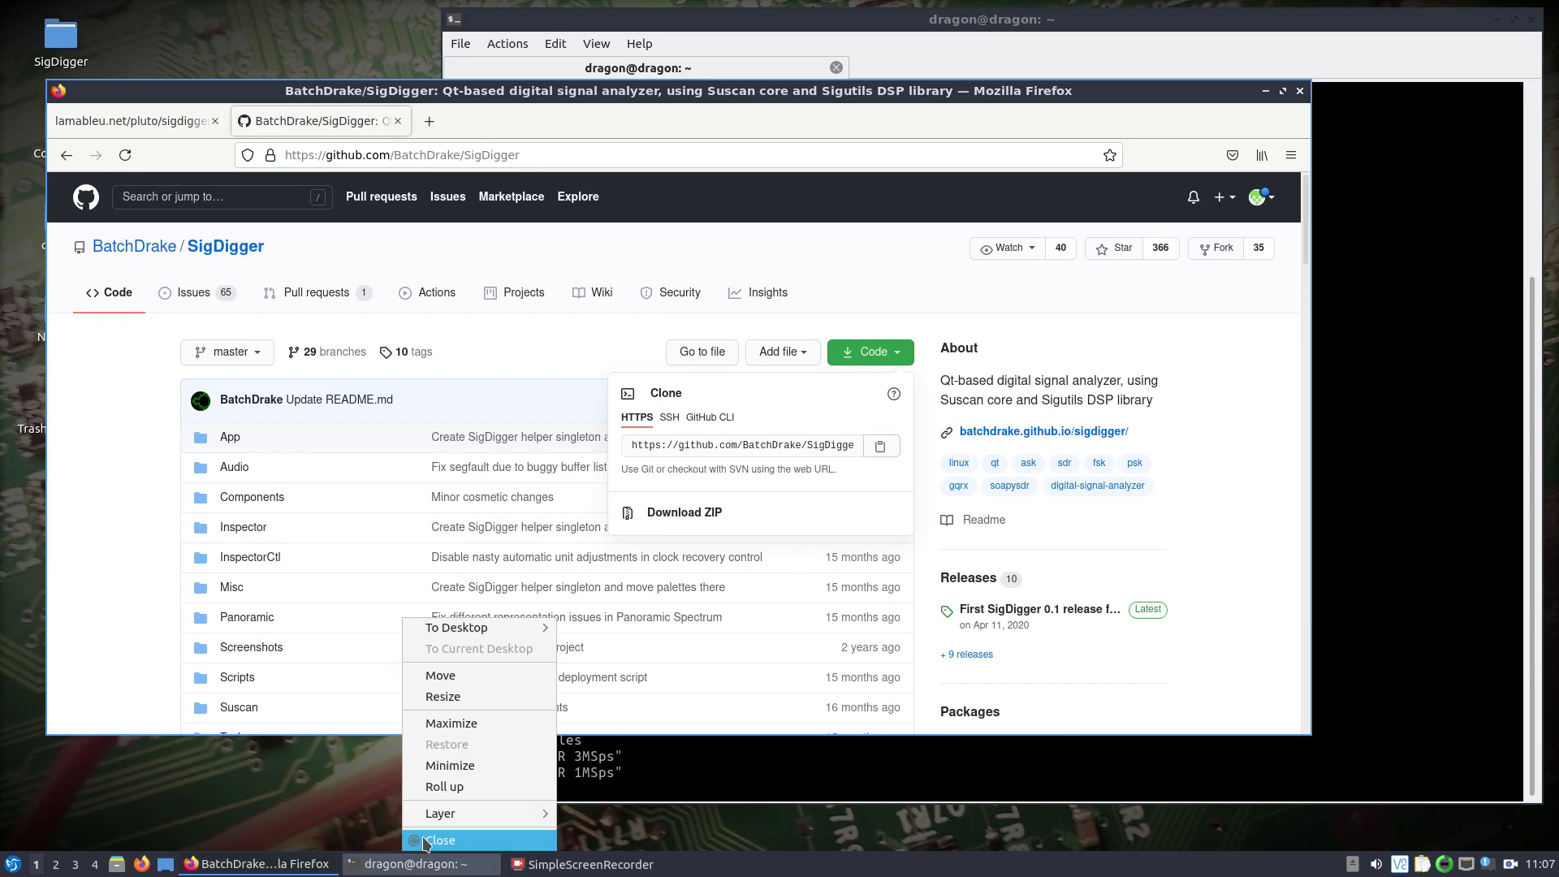
pyautogui.click(12, 864)
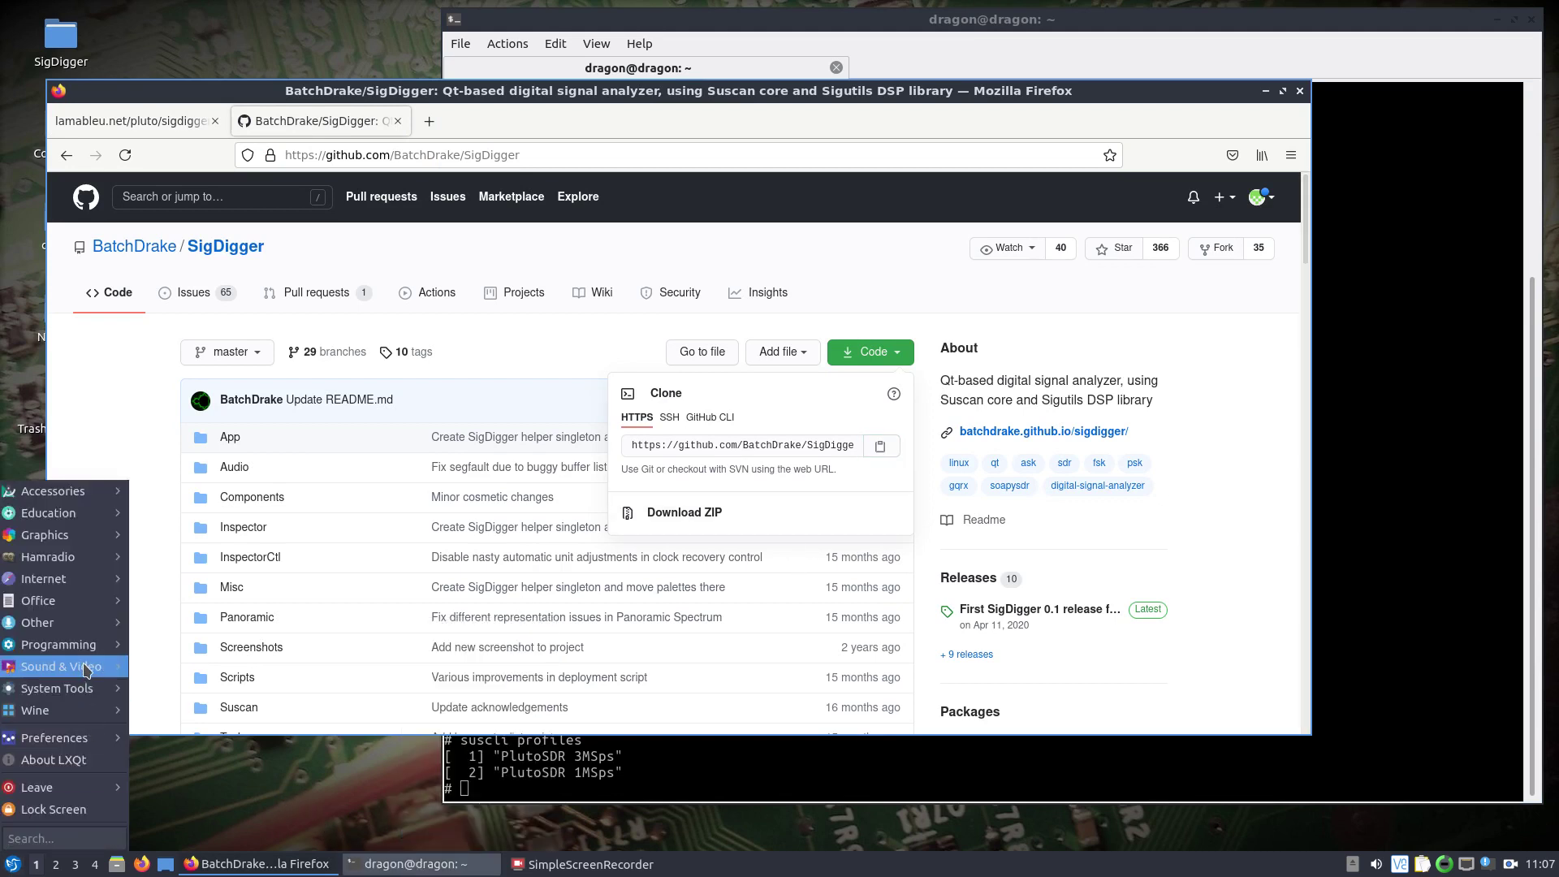
pyautogui.moveTo(73, 690)
pyautogui.click(191, 725)
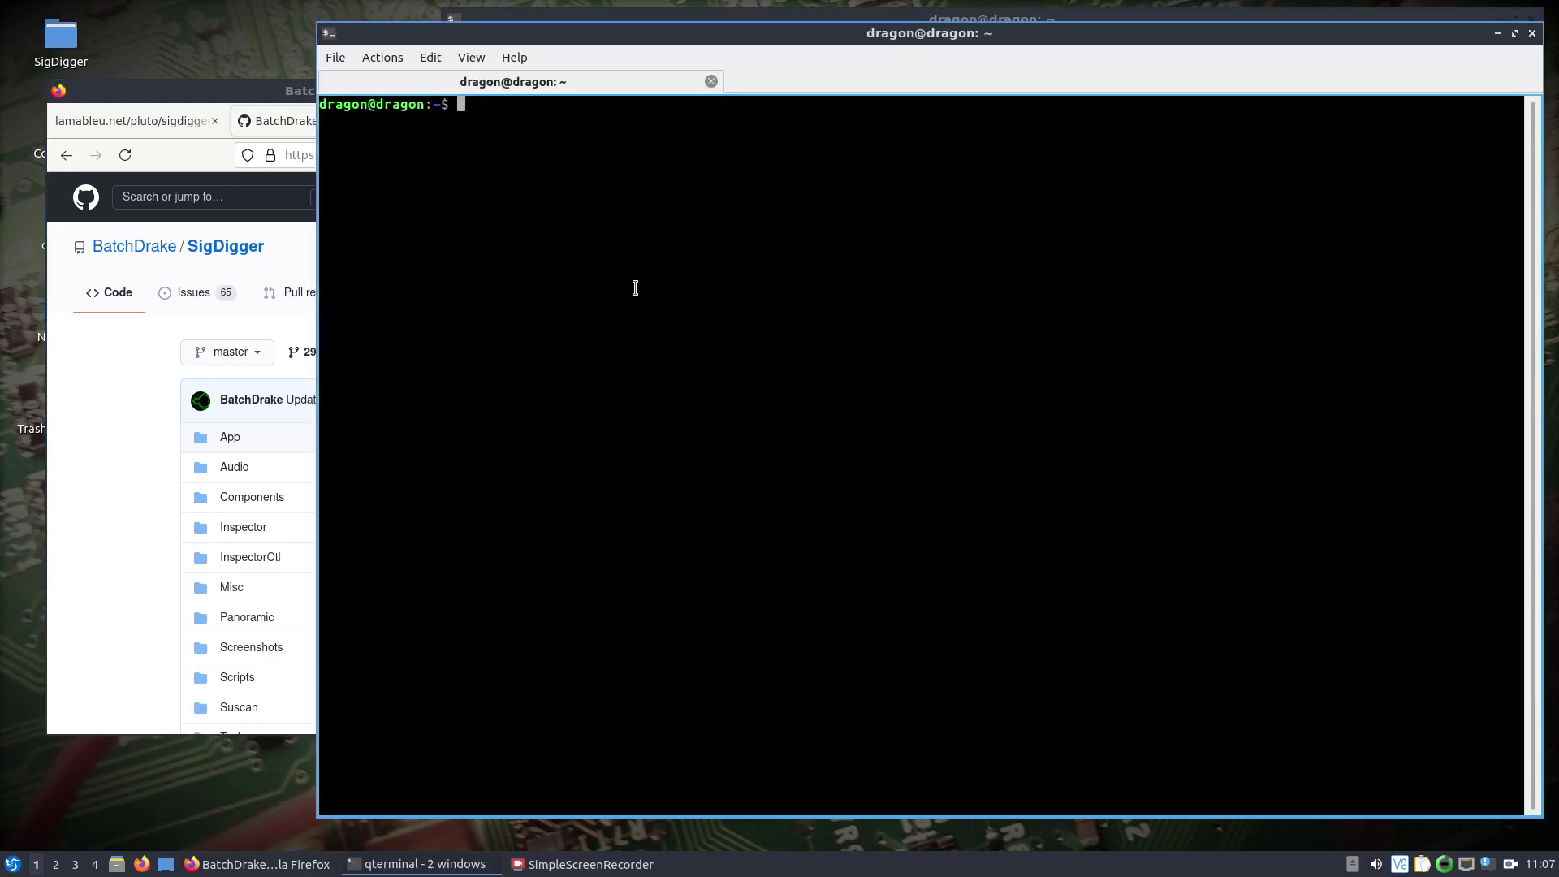
# Delete the old Desktop/SigDigger folder with sudo rm -r.
pyautogui.write('lsusb')
pyautogui.press('BackSpace')
pyautogui.press('BackSpace')
pyautogui.press('BackSpace')
pyautogui.press('BackSpace')
pyautogui.press('BackSpace')
pyautogui.write('sudo rm -r Desktop/Si')
pyautogui.press('Tab')
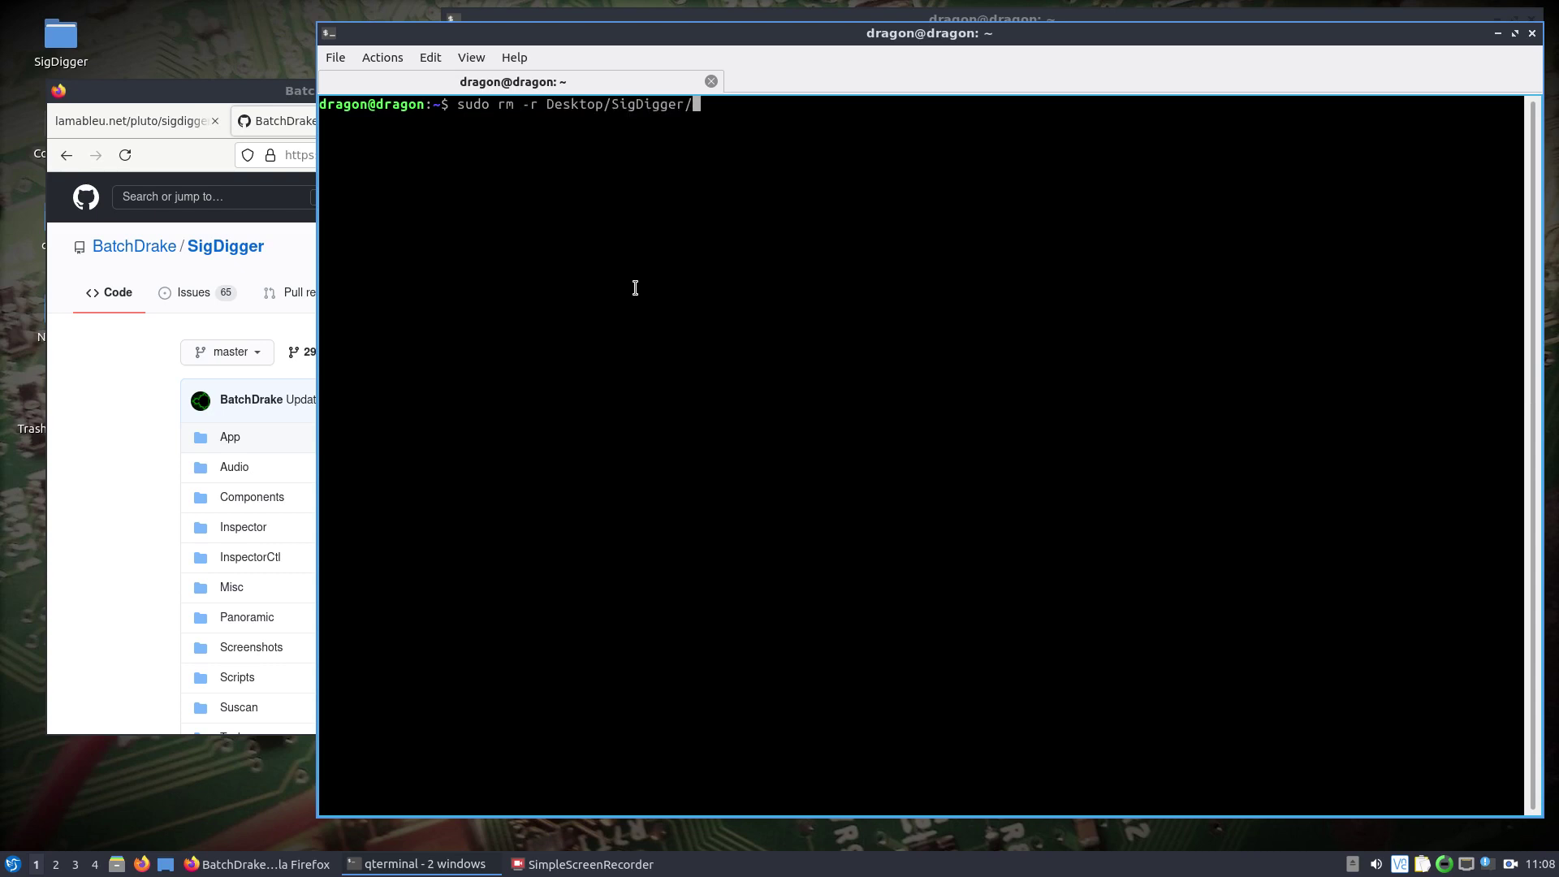
pyautogui.press('Return')
pyautogui.press('Return')
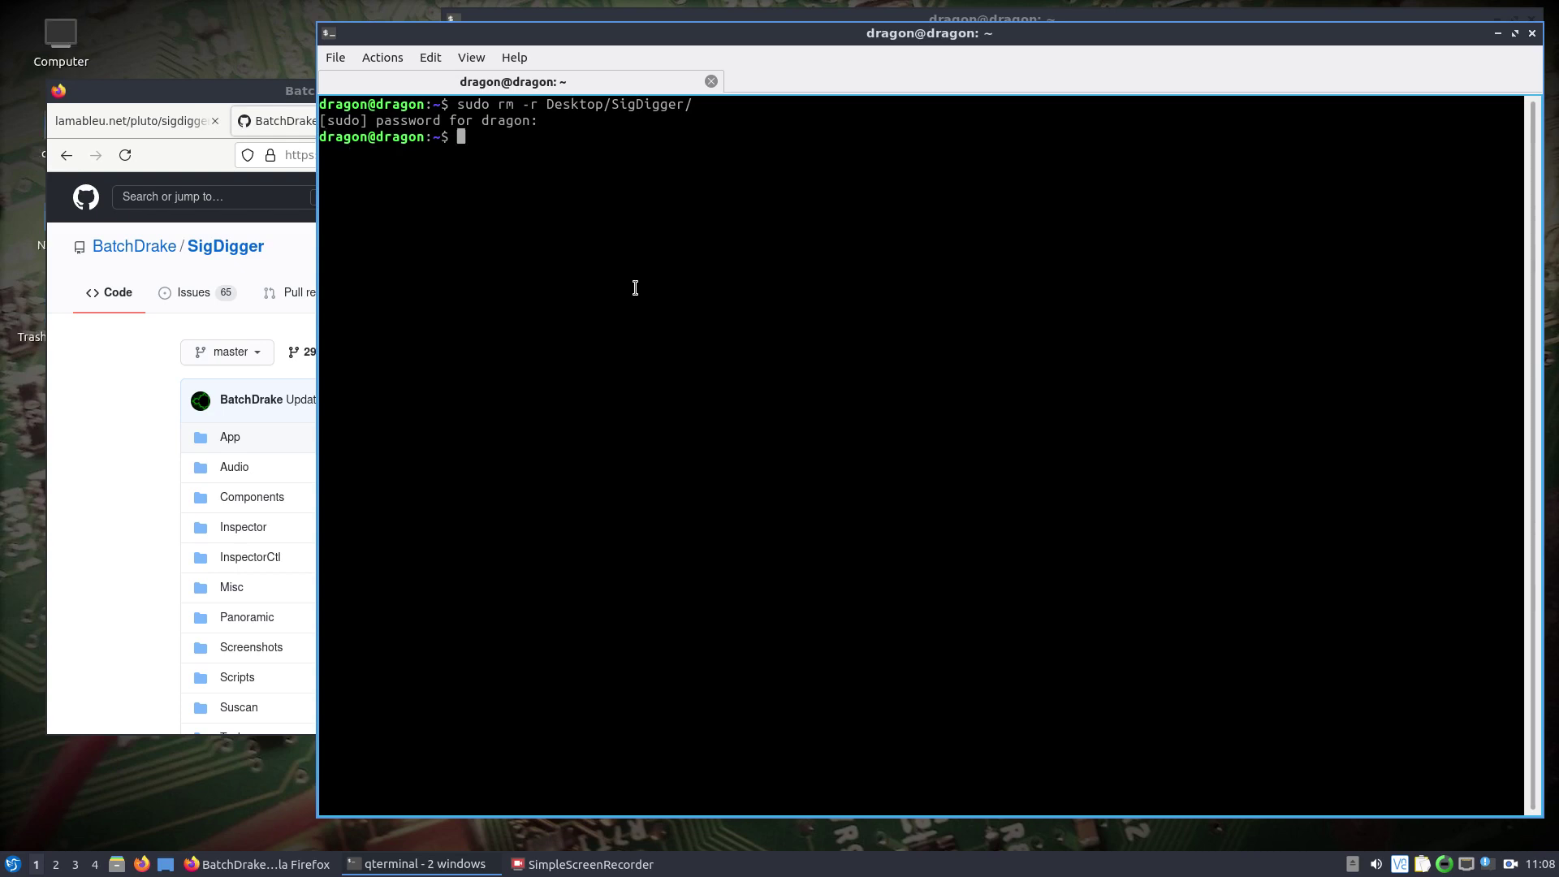
# Enter the administrator password and change into the Desktop folder.
pyautogui.write('git cl')
pyautogui.rightClick(597, 203)
pyautogui.click(543, 184)
pyautogui.press('BackSpace')
pyautogui.press('BackSpace')
pyautogui.press('BackSpace')
pyautogui.press('BackSpace')
pyautogui.press('BackSpace')
pyautogui.press('BackSpace')
pyautogui.press('BackSpace')
pyautogui.press('BackSpace')
pyautogui.press('BackSpace')
pyautogui.press('BackSpace')
pyautogui.write('cd De')
pyautogui.press('Tab')
pyautogui.press('Return')
# Git clone the SigDigger repository from the copied GitHub URL.
pyautogui.write('git cloe')
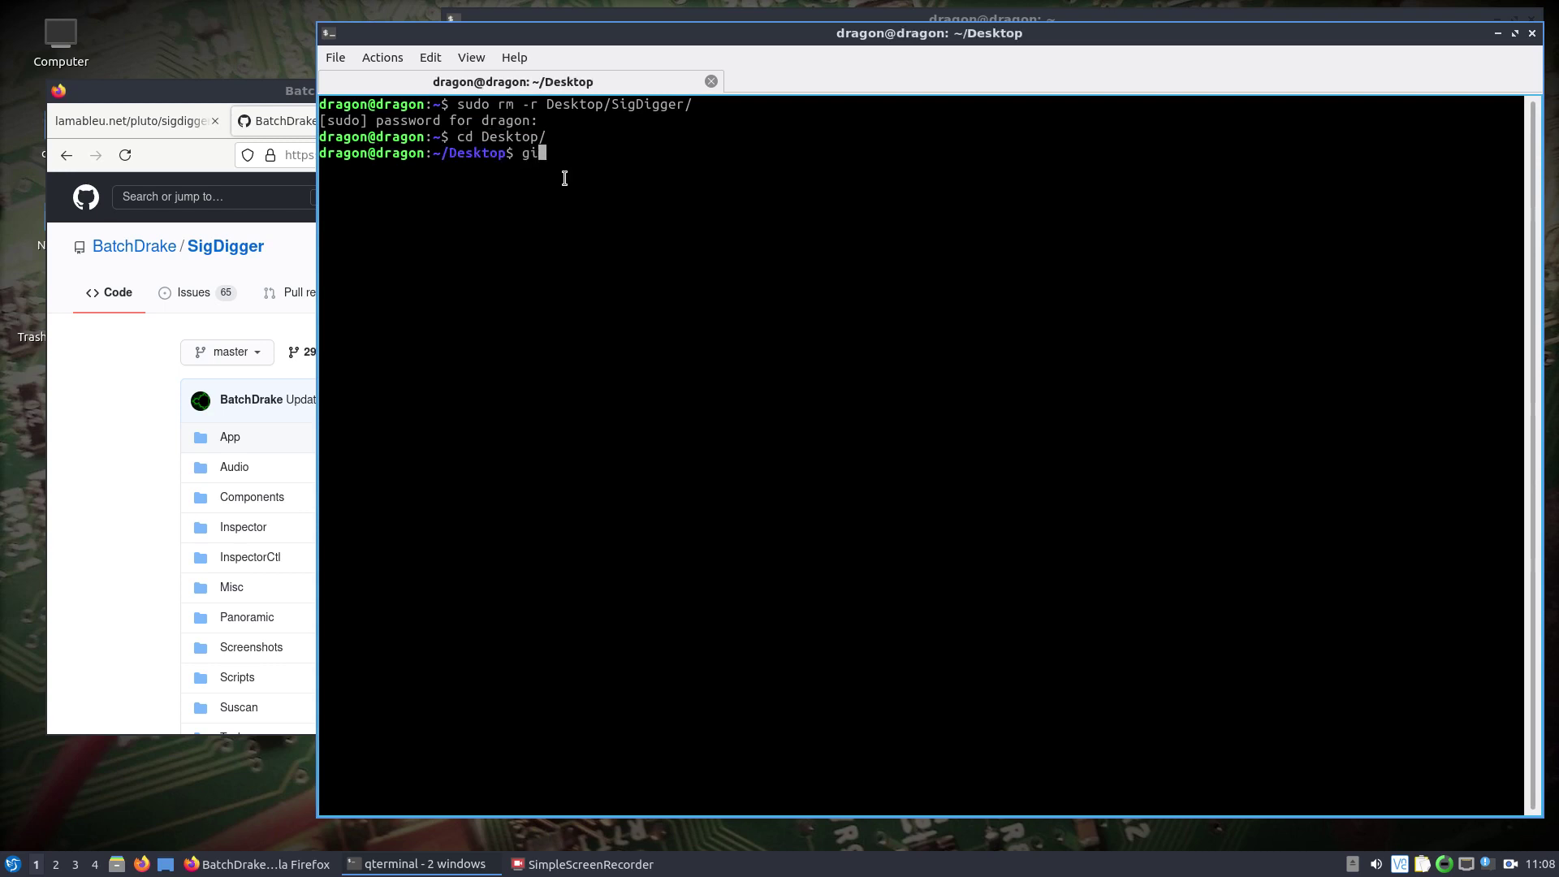
pyautogui.press('BackSpace')
pyautogui.press('BackSpace')
pyautogui.write('ne')
pyautogui.rightClick(831, 180)
pyautogui.click(860, 201)
pyautogui.press('Return')
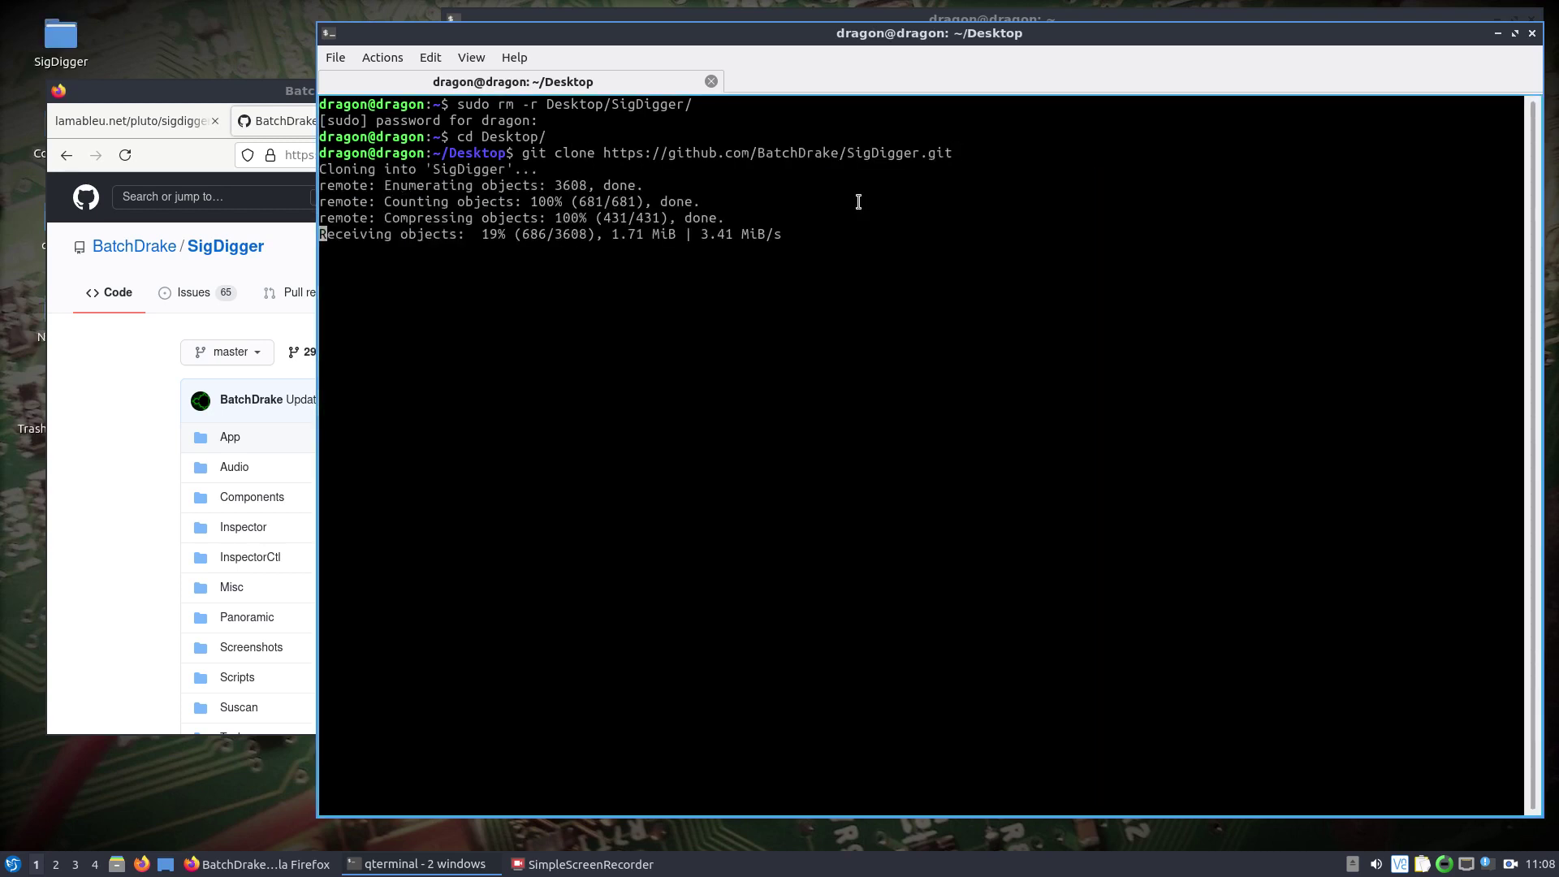
# Enter the SigDigger folder and check out the develop branch.
pyautogui.write('c')
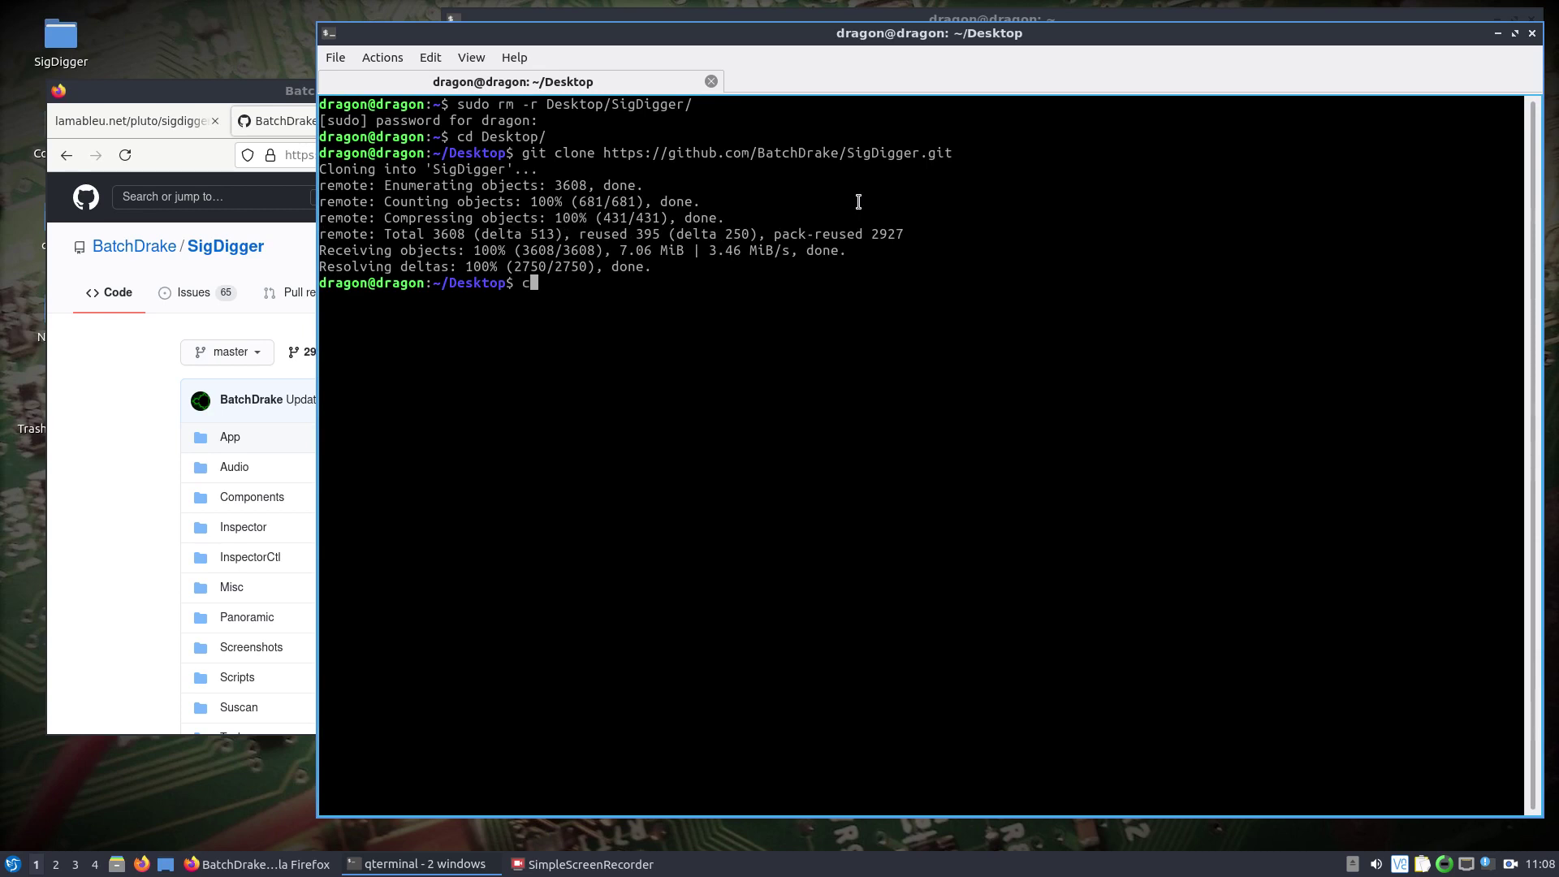
pyautogui.write('d SigDigger/')
pyautogui.press('Return')
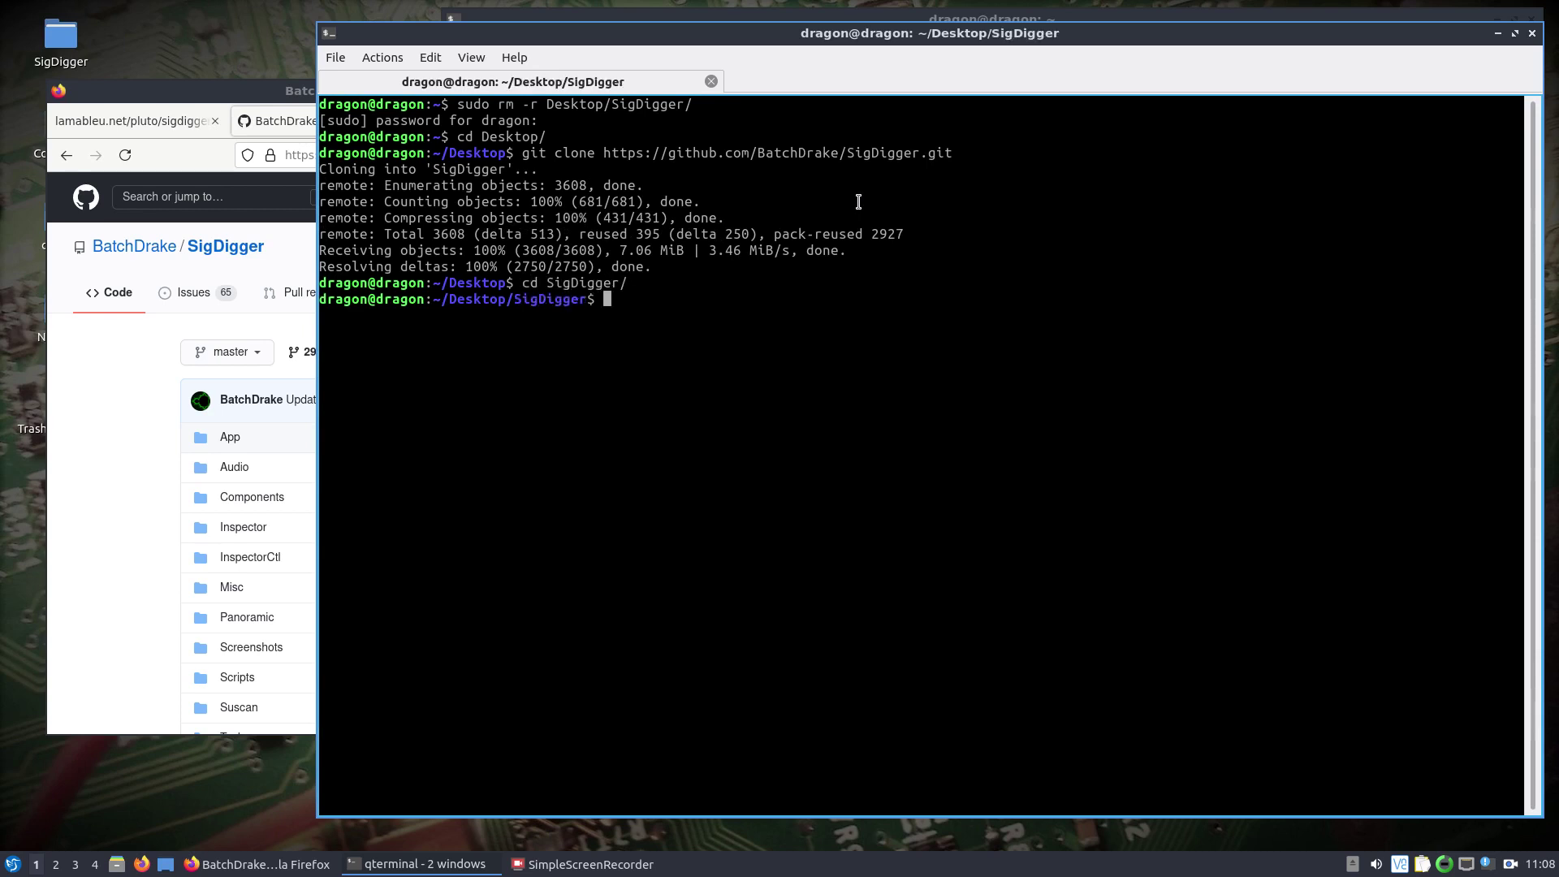
pyautogui.write('git checkout develop')
pyautogui.press('Return')
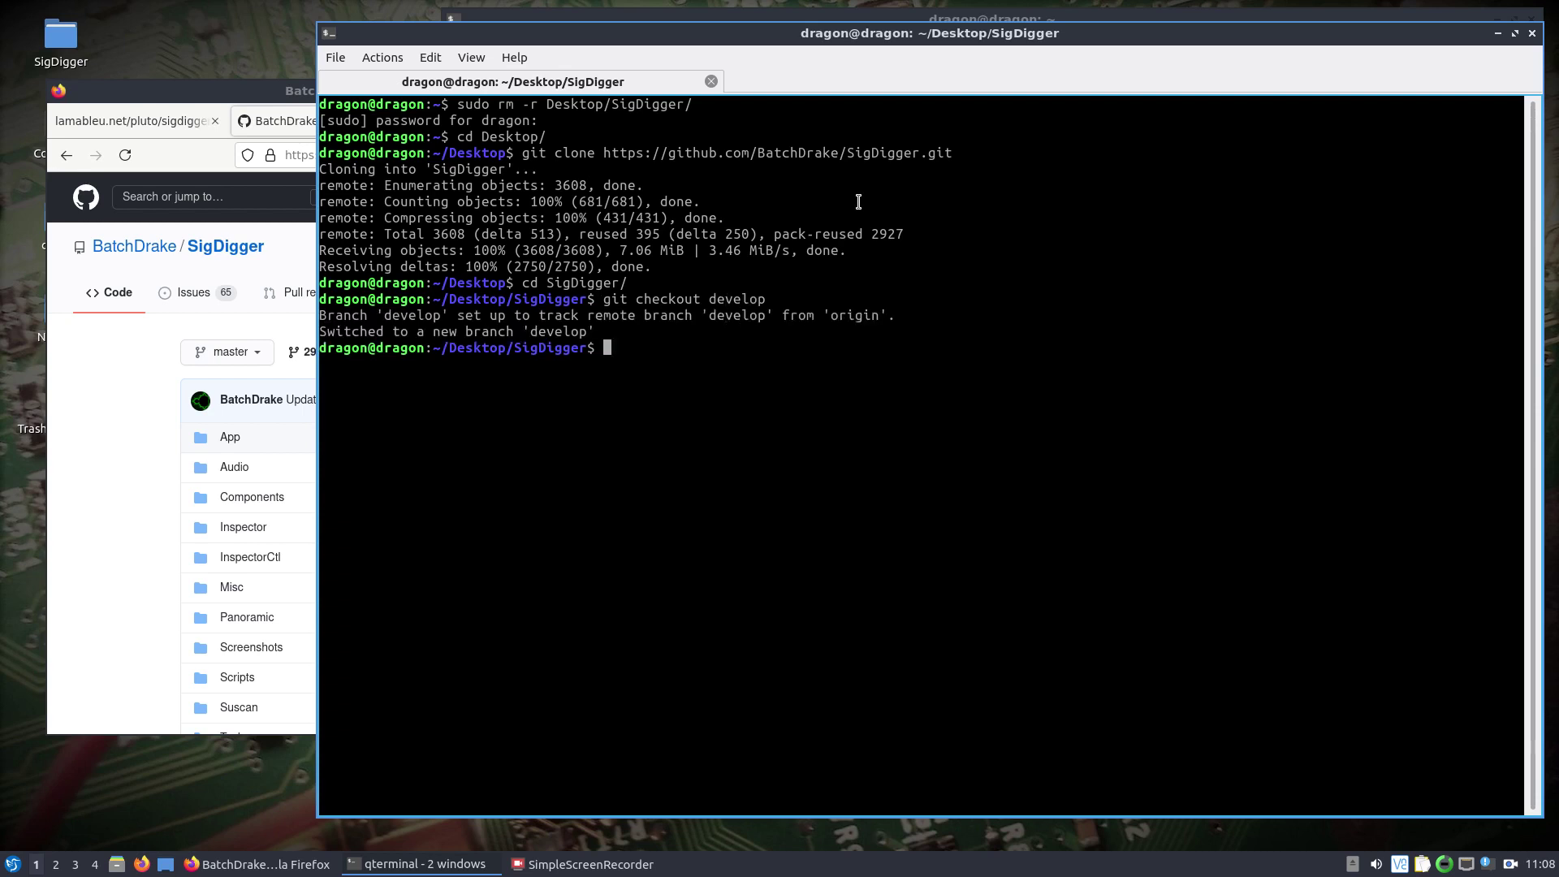
# Run ./build.sh from the Scripts folder to start building SigDigger.
pyautogui.write('cd Scripts/')
pyautogui.press('Return')
pyautogui.write('ls')
pyautogui.press('Return')
pyautogui.write('./bu')
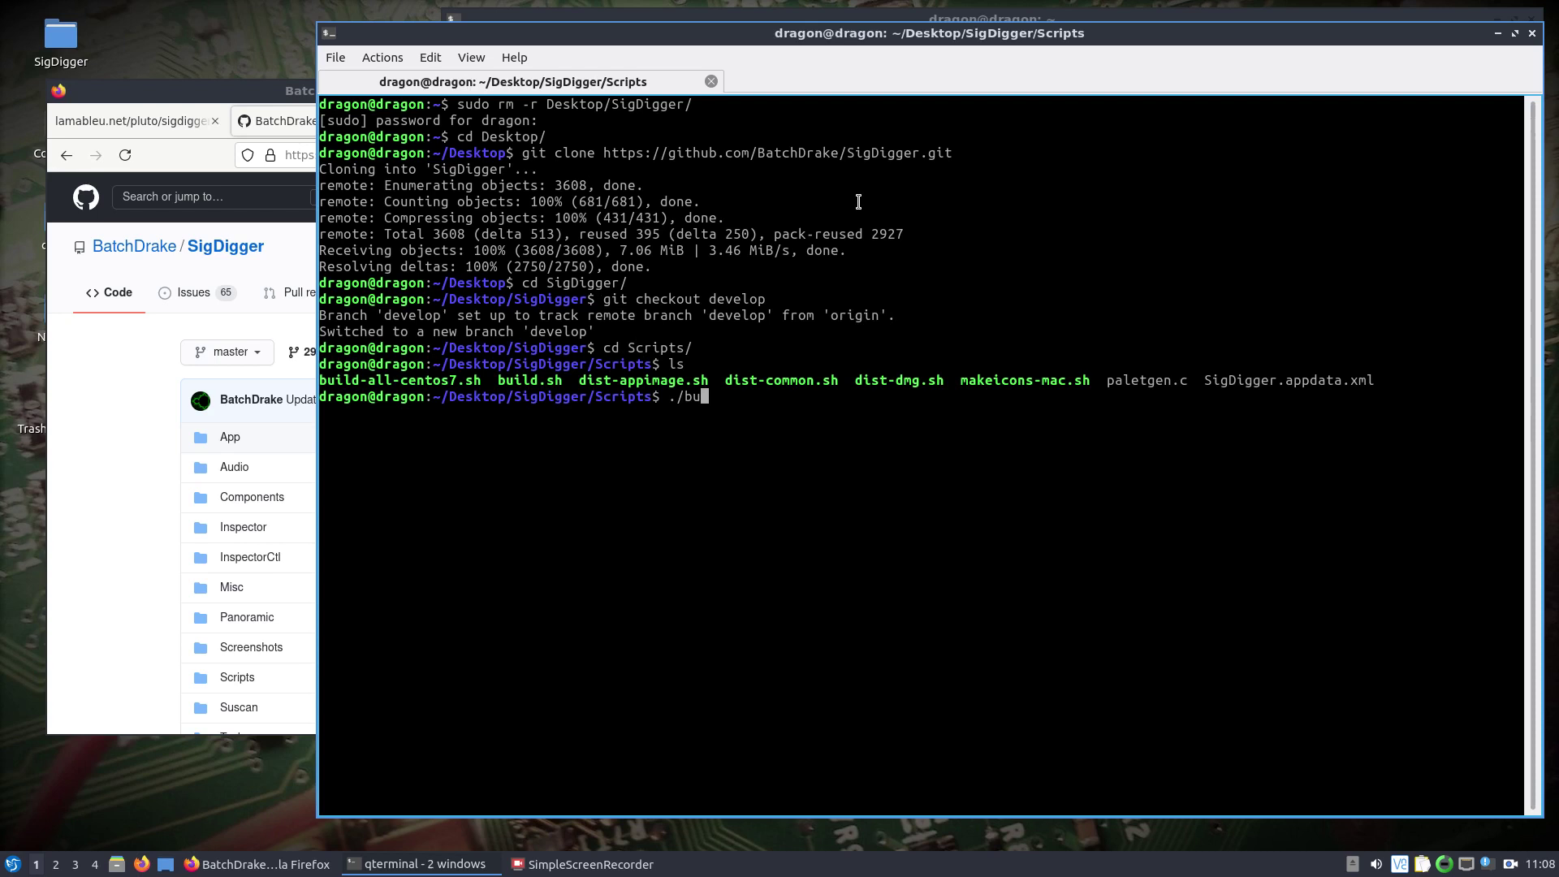
pyautogui.write('ild.')
pyautogui.press('Tab')
pyautogui.press('Return')
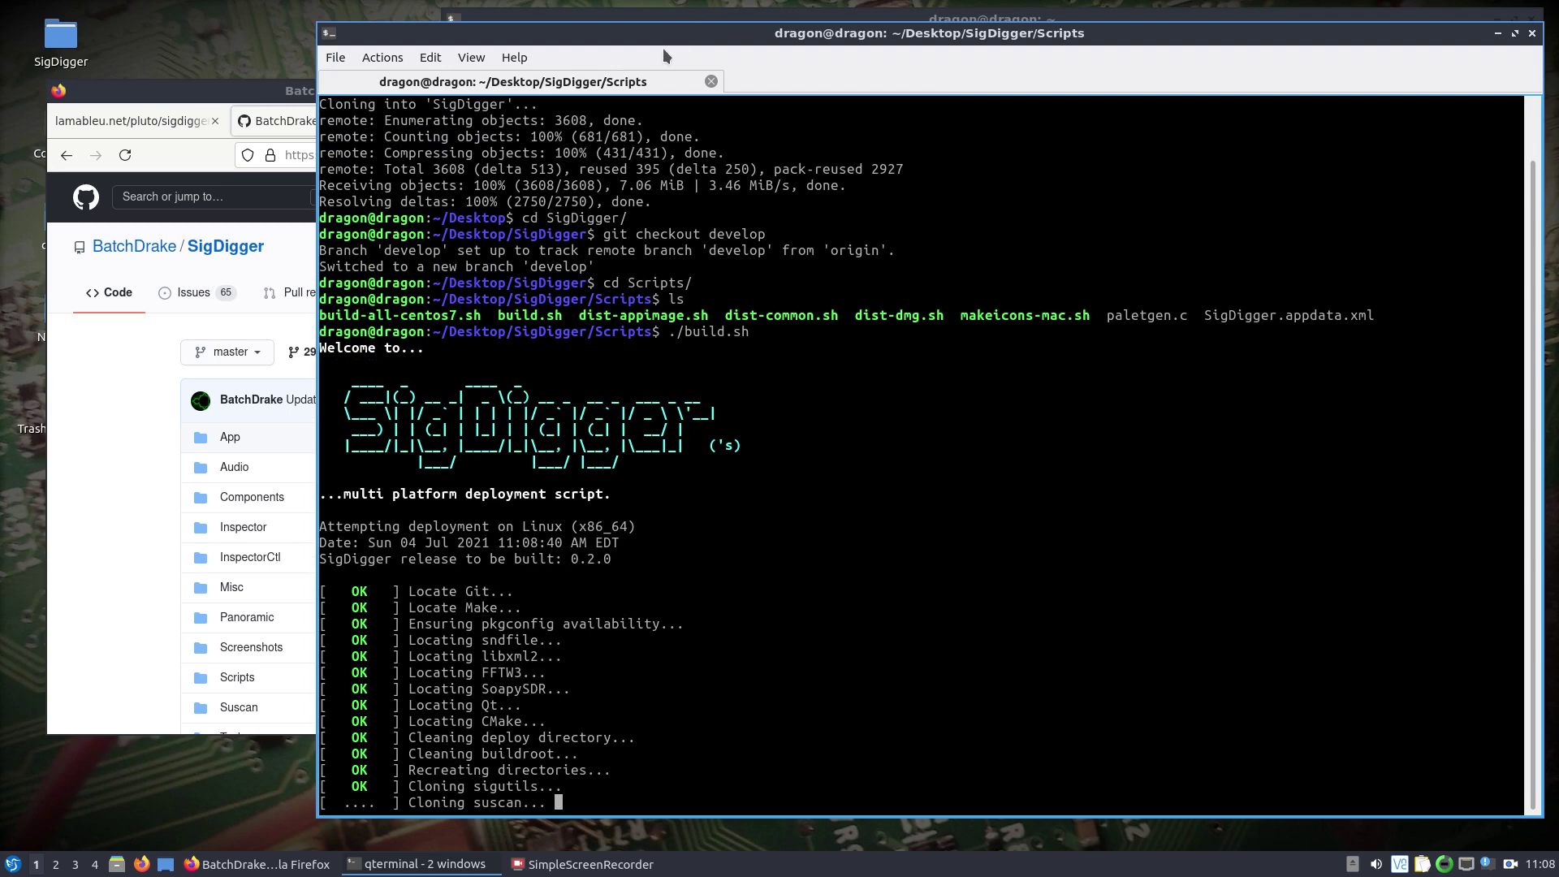
pyautogui.moveTo(662, 31); pyautogui.dragTo(487, 22)
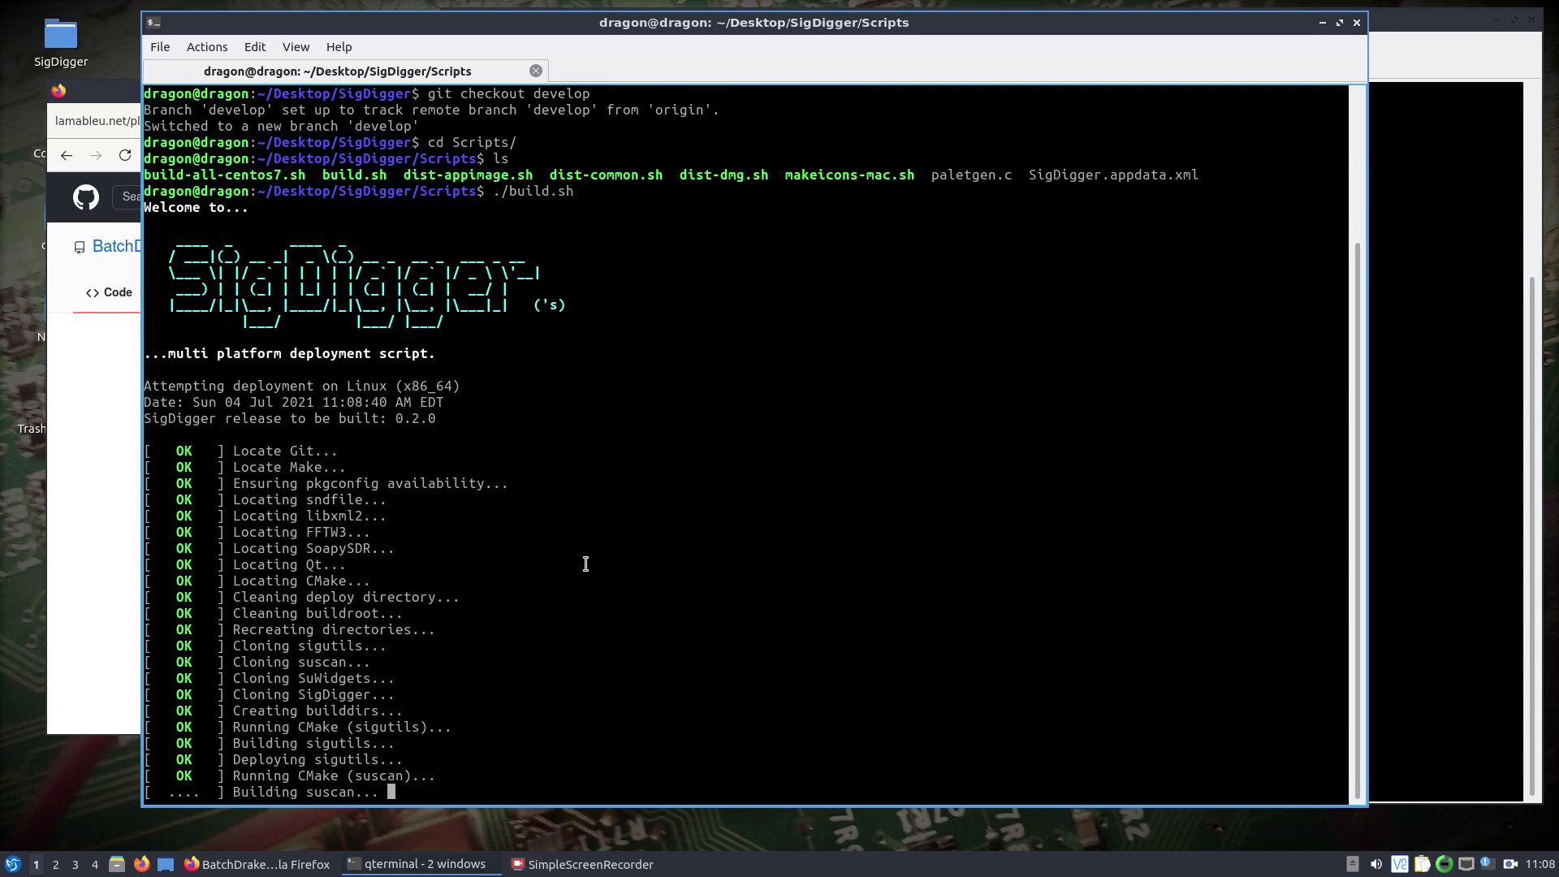
pyautogui.click(1444, 281)
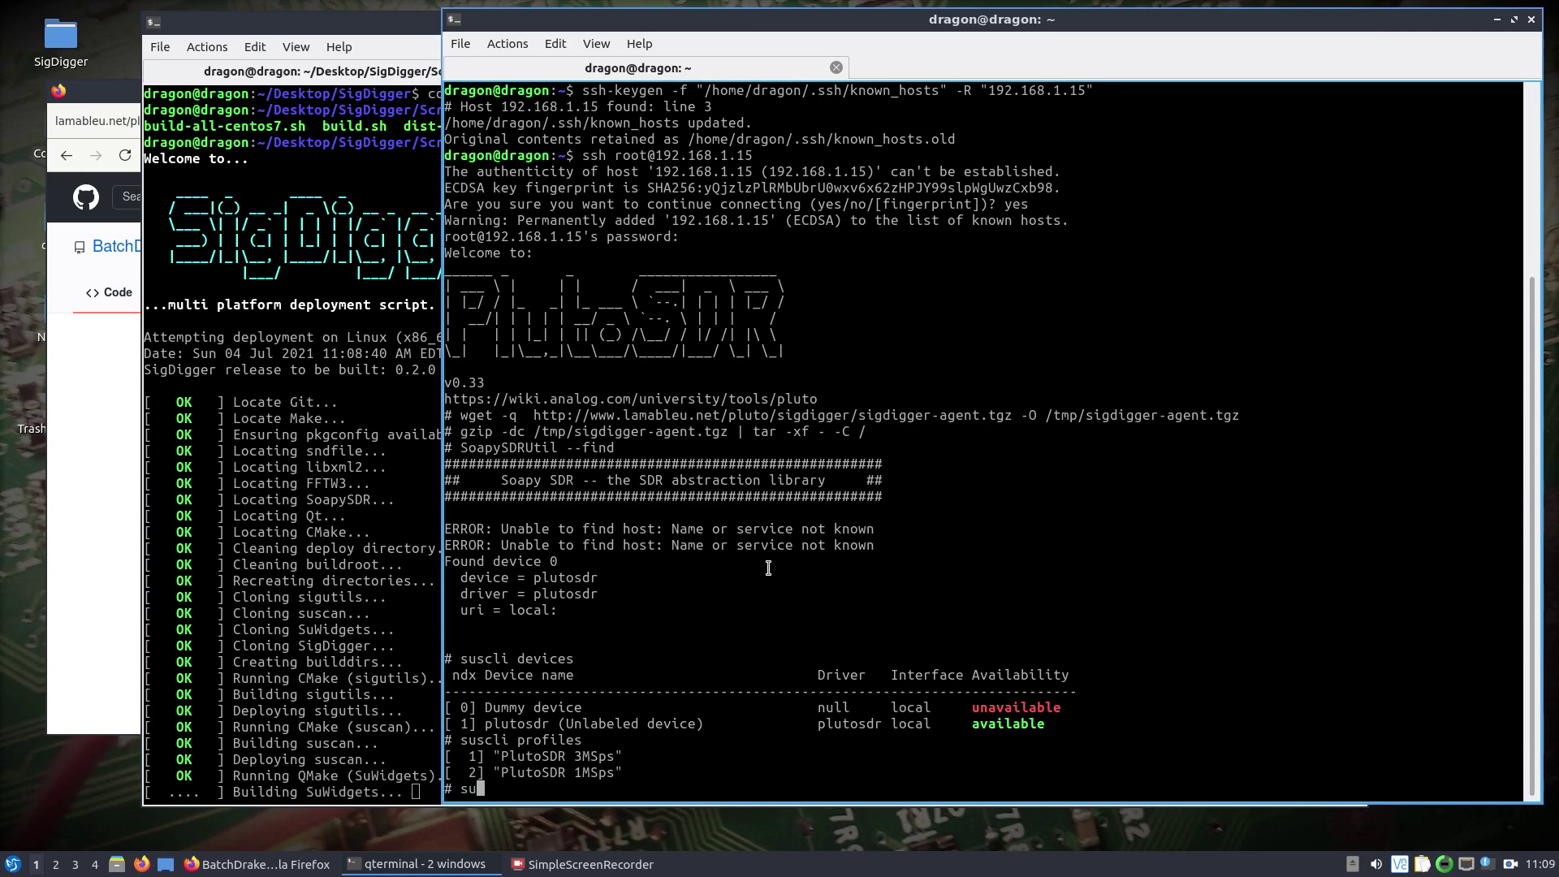
# Run suscli devserv if=192.168.1.15 on the Pluto, serving profiles on ports 28001–28002.
pyautogui.write('suscli devserv if=192.168.1.15')
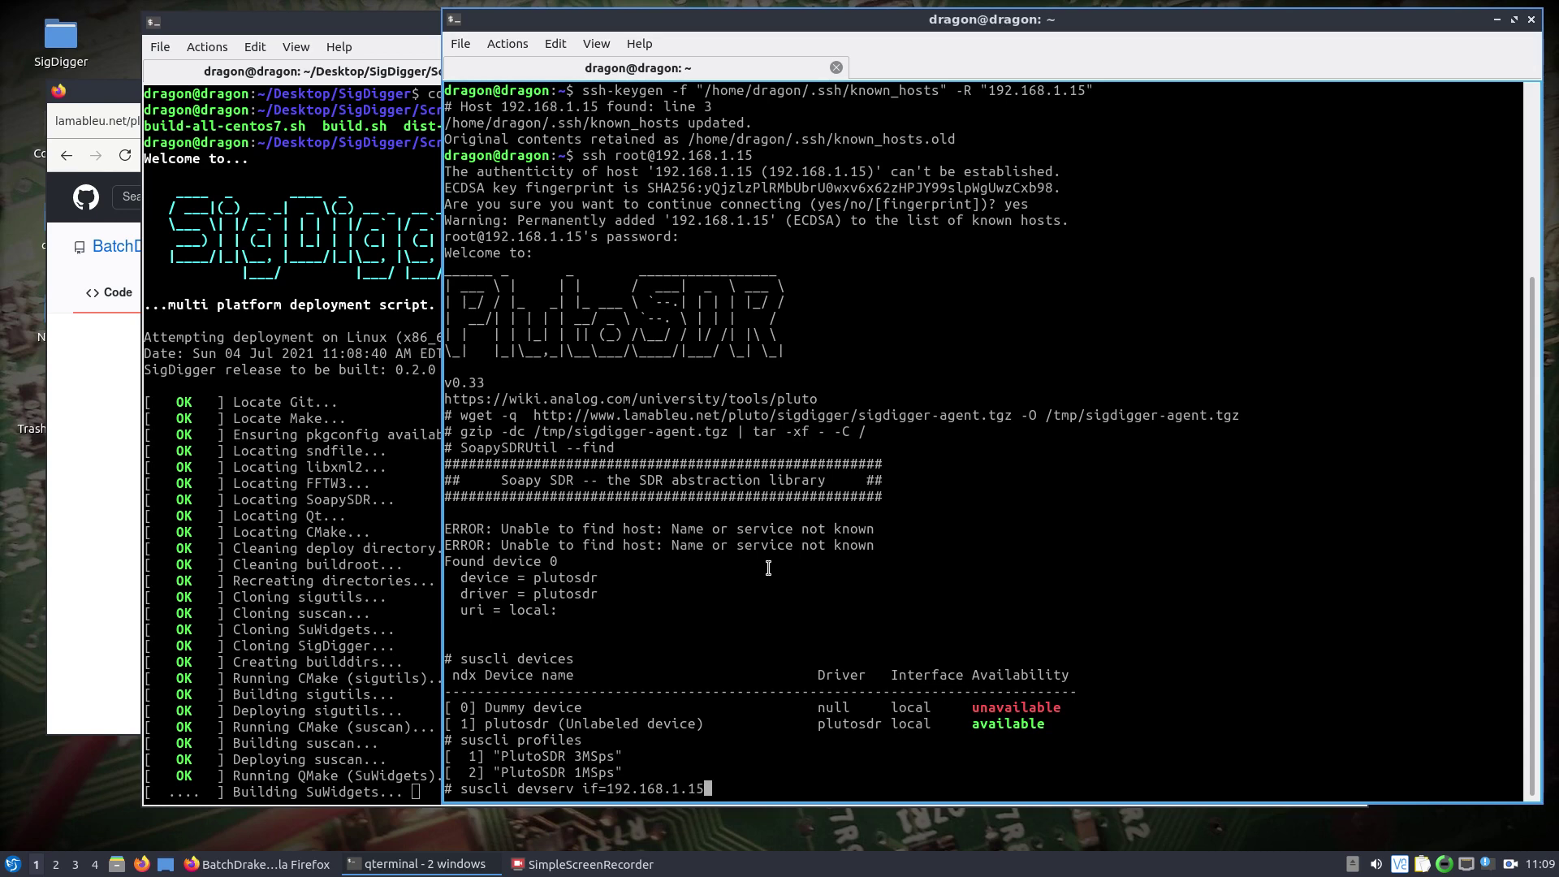
pyautogui.write(' no')
pyautogui.press('BackSpace')
pyautogui.write('hup cmd &')
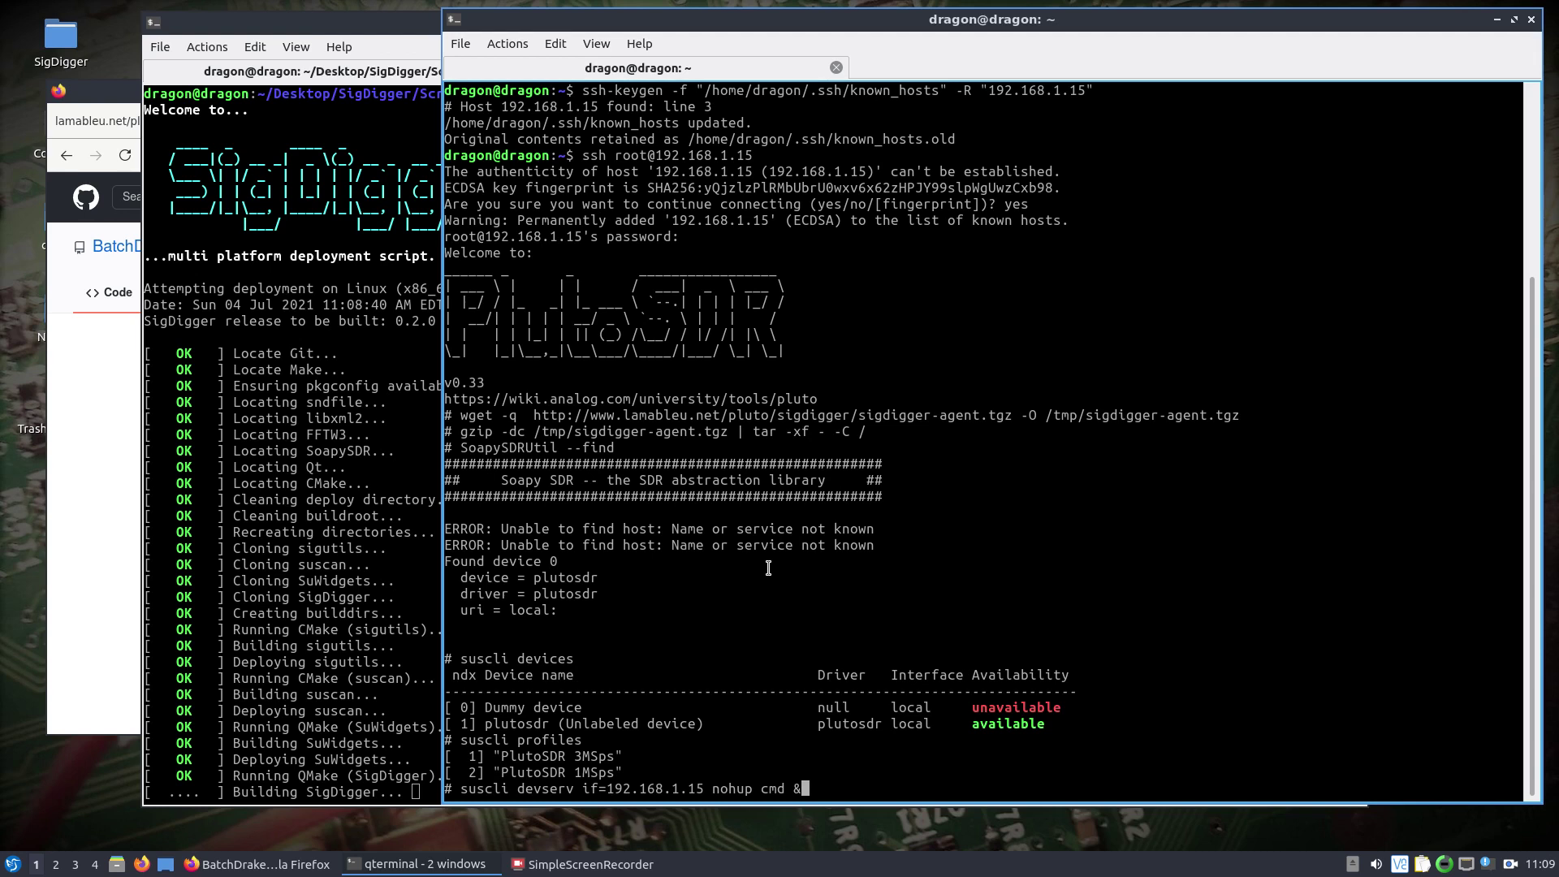
pyautogui.press('BackSpace')
pyautogui.press('BackSpace')
pyautogui.press('BackSpace')
pyautogui.press('BackSpace')
pyautogui.press('BackSpace')
pyautogui.press('BackSpace')
pyautogui.press('BackSpace')
pyautogui.press('BackSpace')
pyautogui.press('BackSpace')
pyautogui.press('BackSpace')
pyautogui.press('BackSpace')
pyautogui.press('BackSpace')
pyautogui.press('Return')
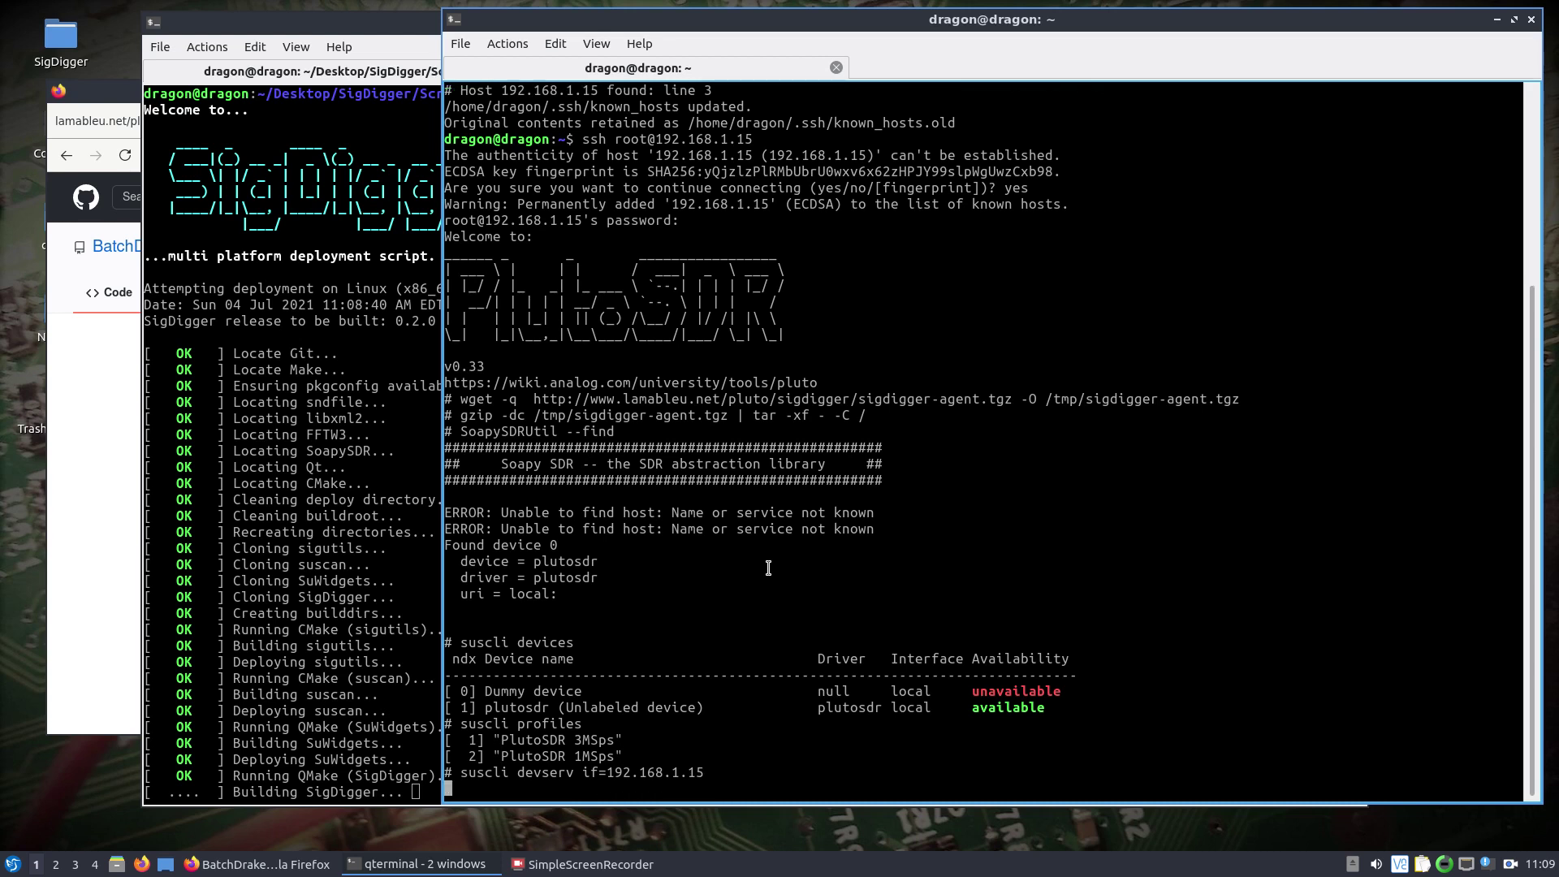
pyautogui.moveTo(706, 19)
pyautogui.mouseDown()
pyautogui.moveTo(709, 37)
pyautogui.moveTo(729, 8)
pyautogui.mouseUp()
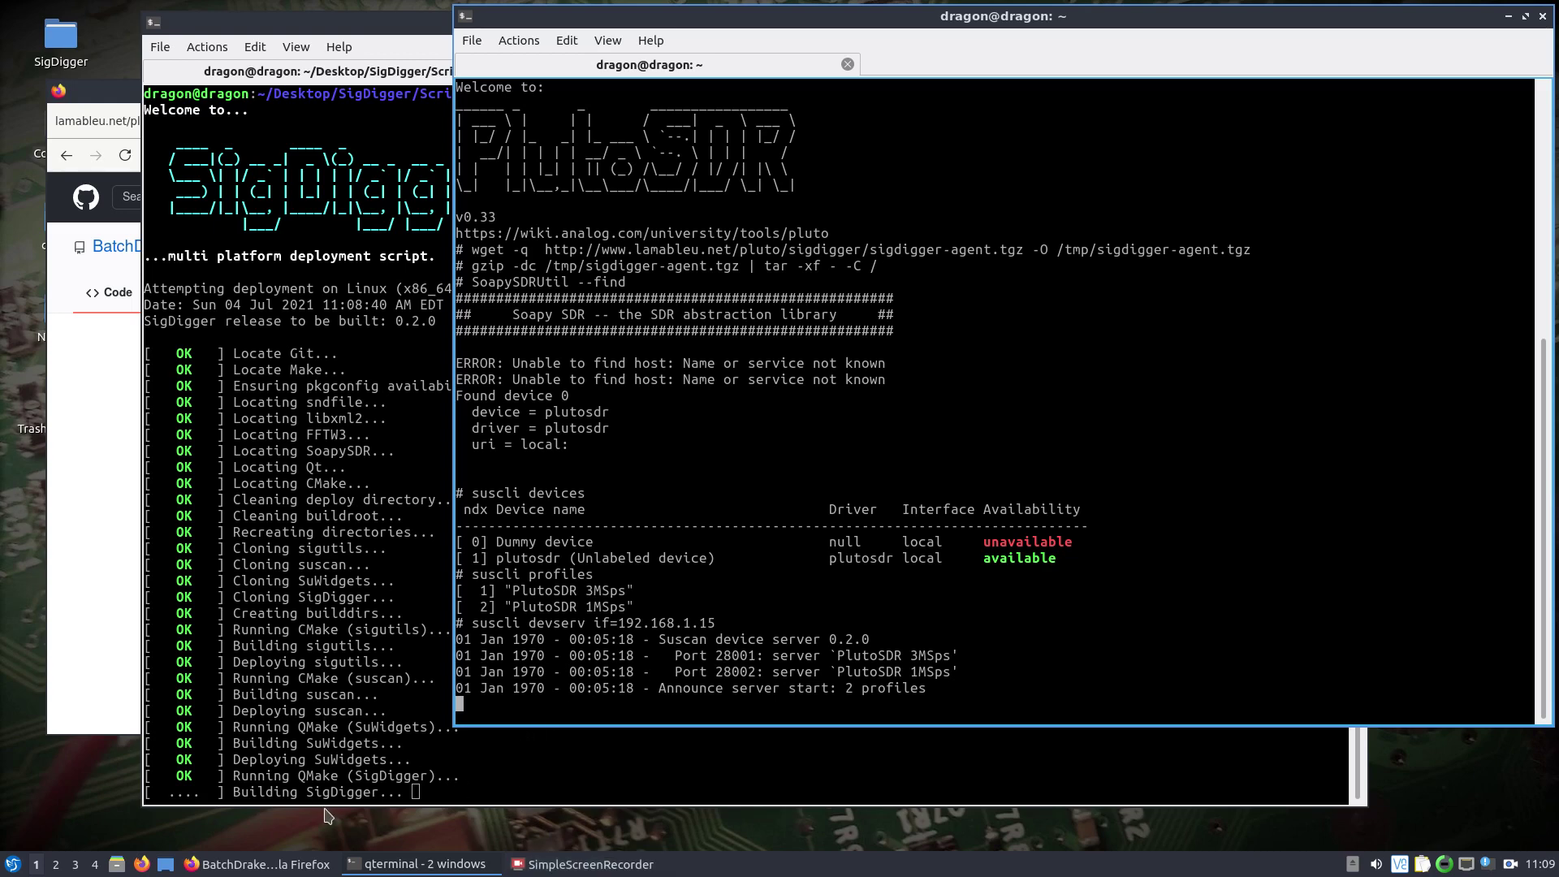
# Check the finished build terminal and the Pluto server terminal.
pyautogui.click(553, 870)
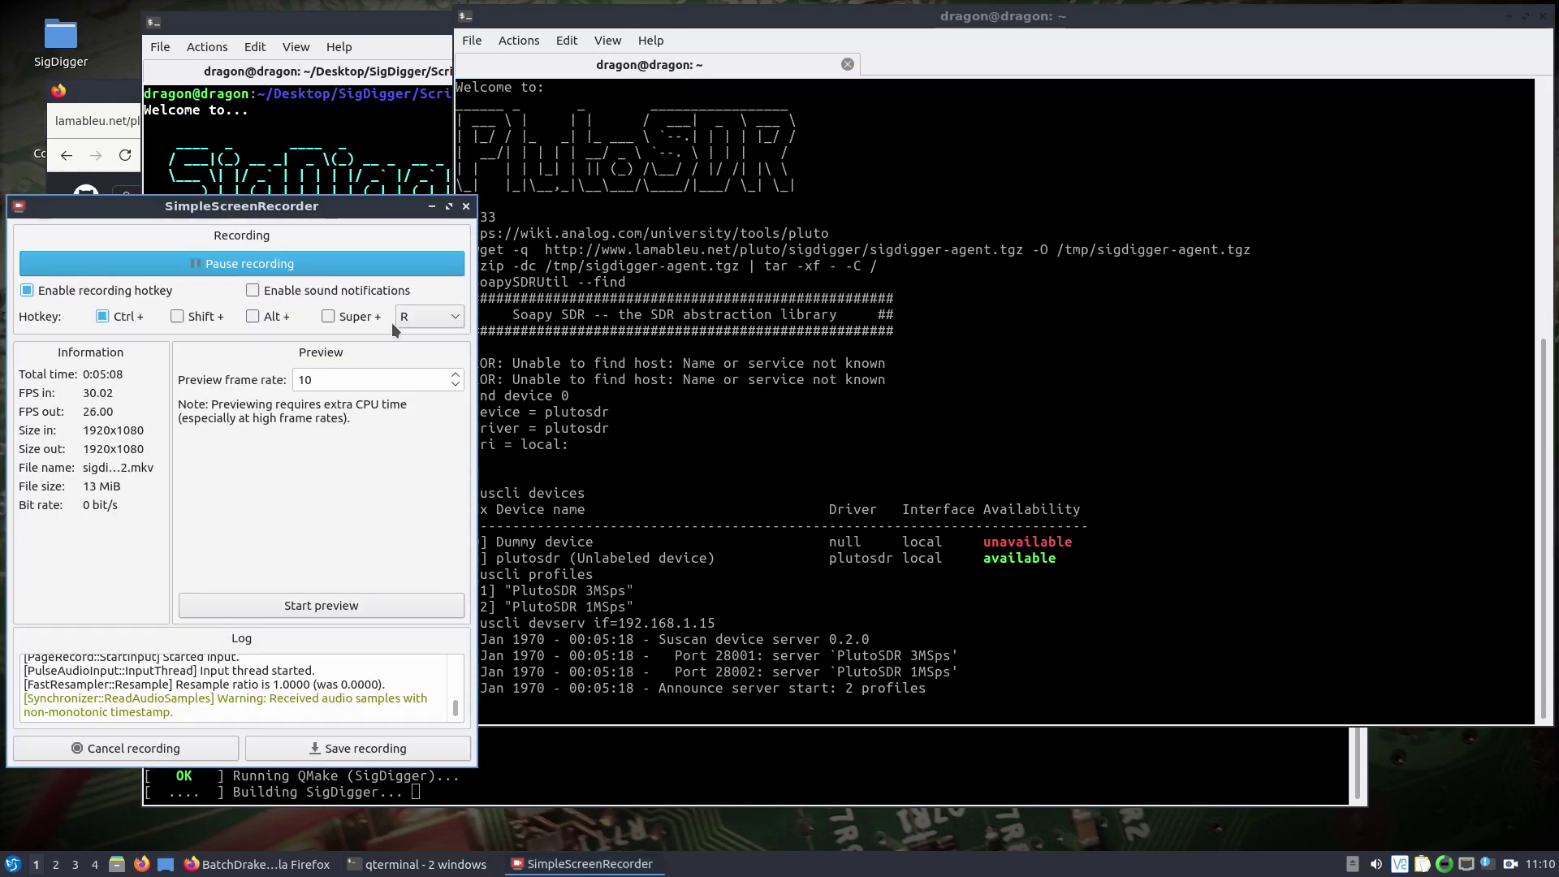
pyautogui.click(246, 265)
pyautogui.click(246, 266)
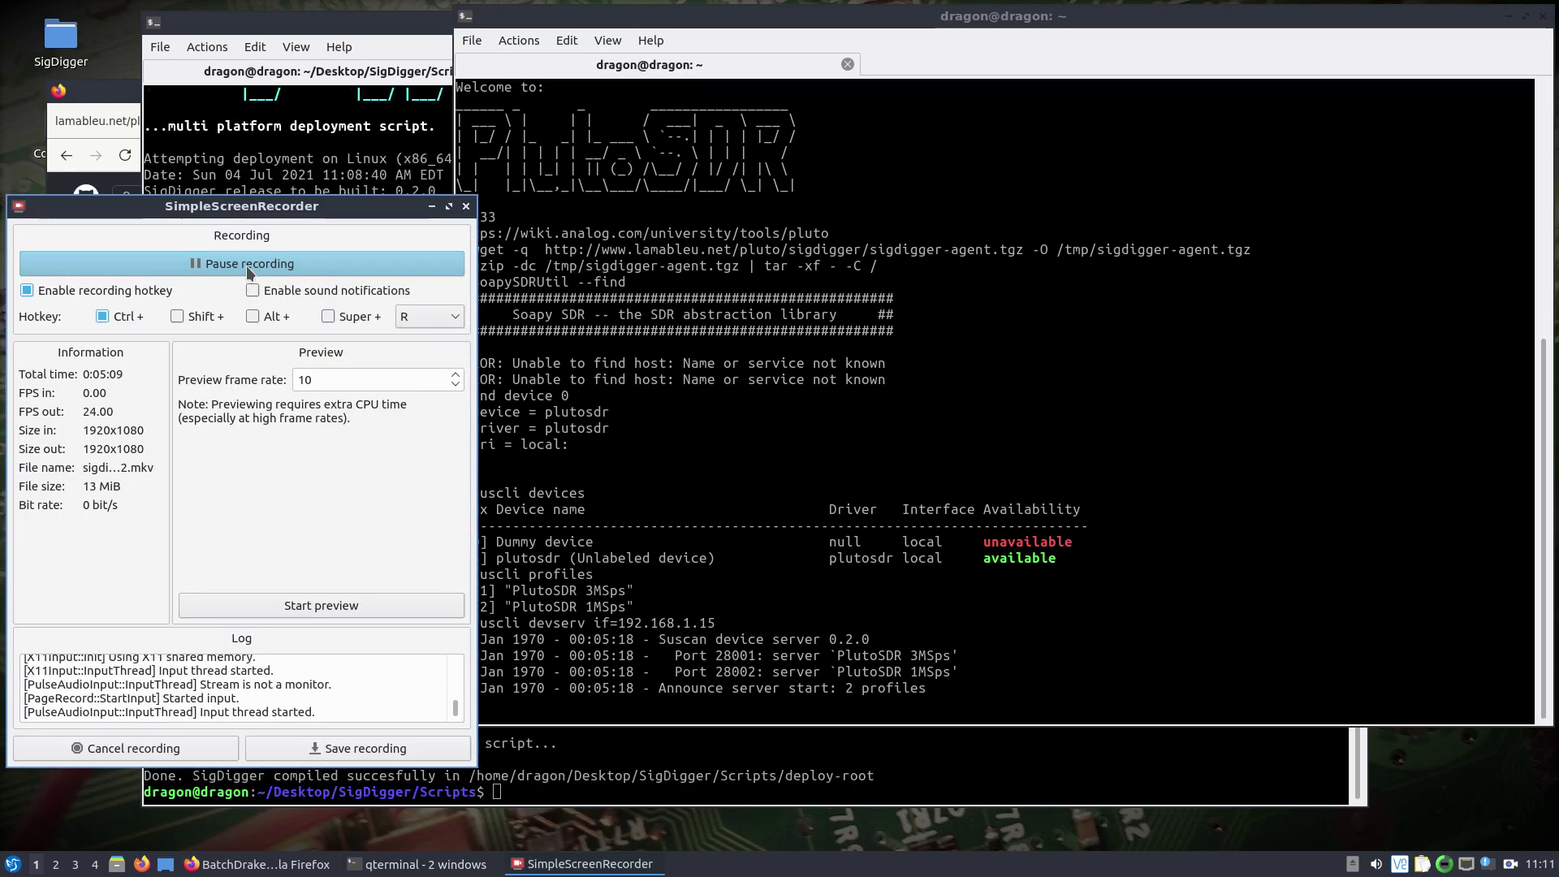
pyautogui.click(432, 208)
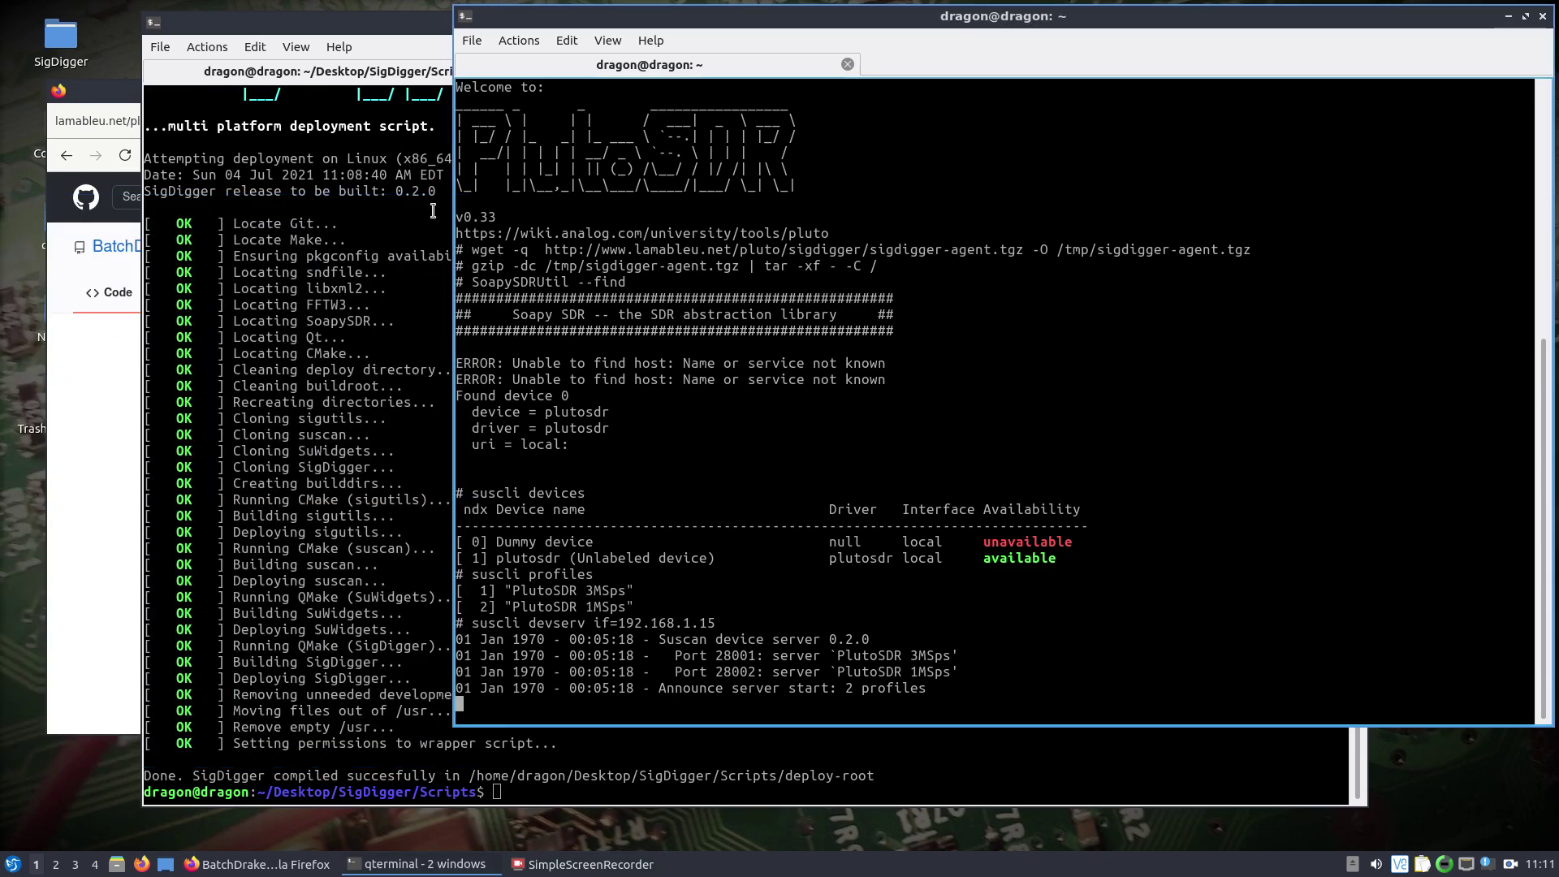
pyautogui.click(561, 789)
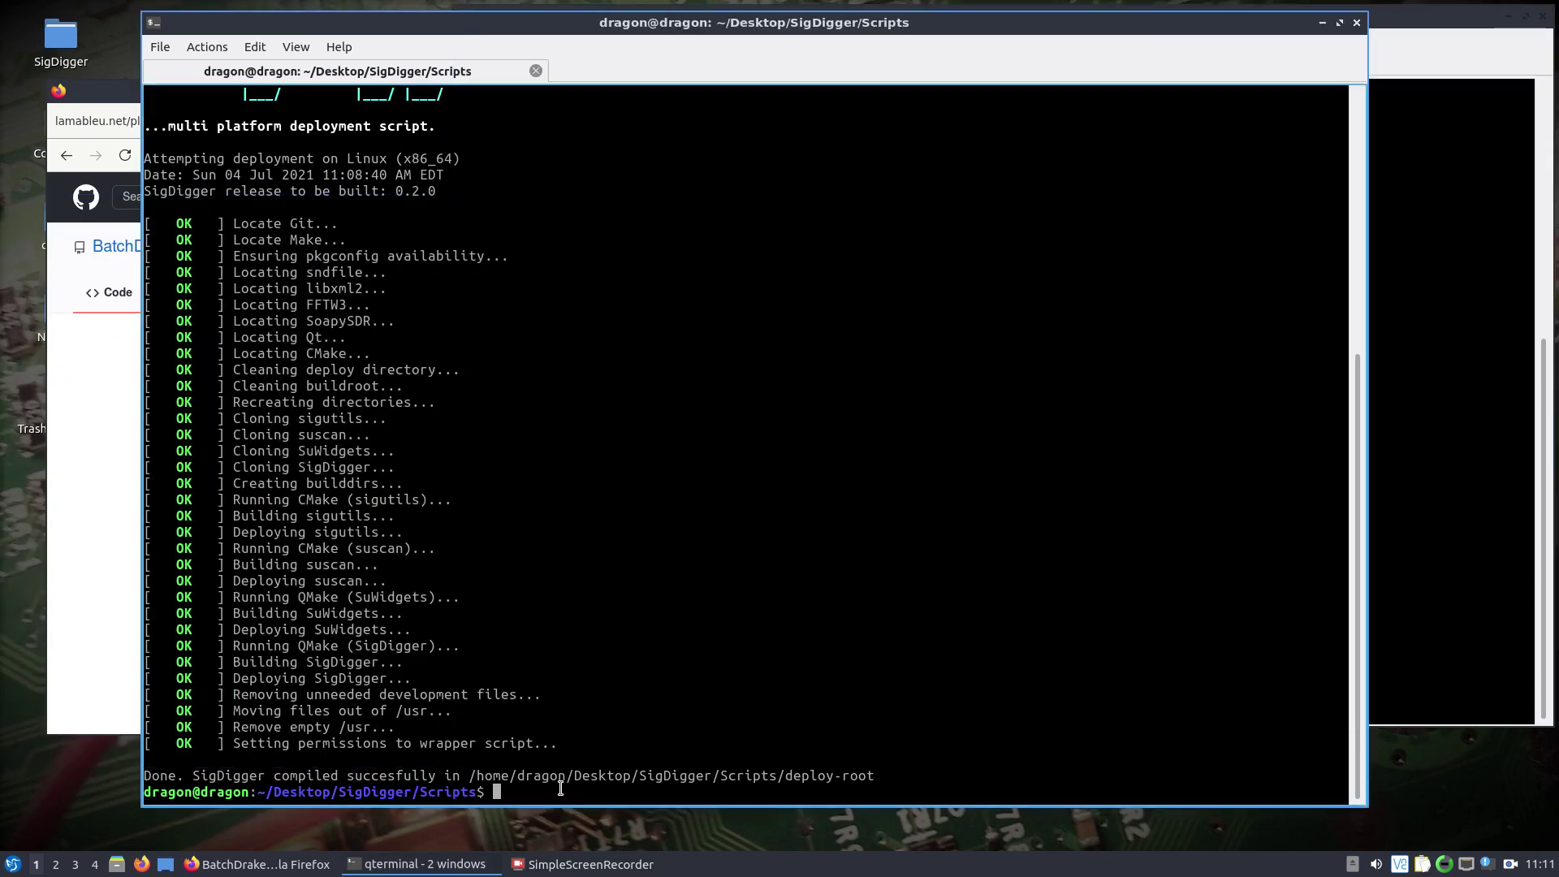
pyautogui.click(1467, 455)
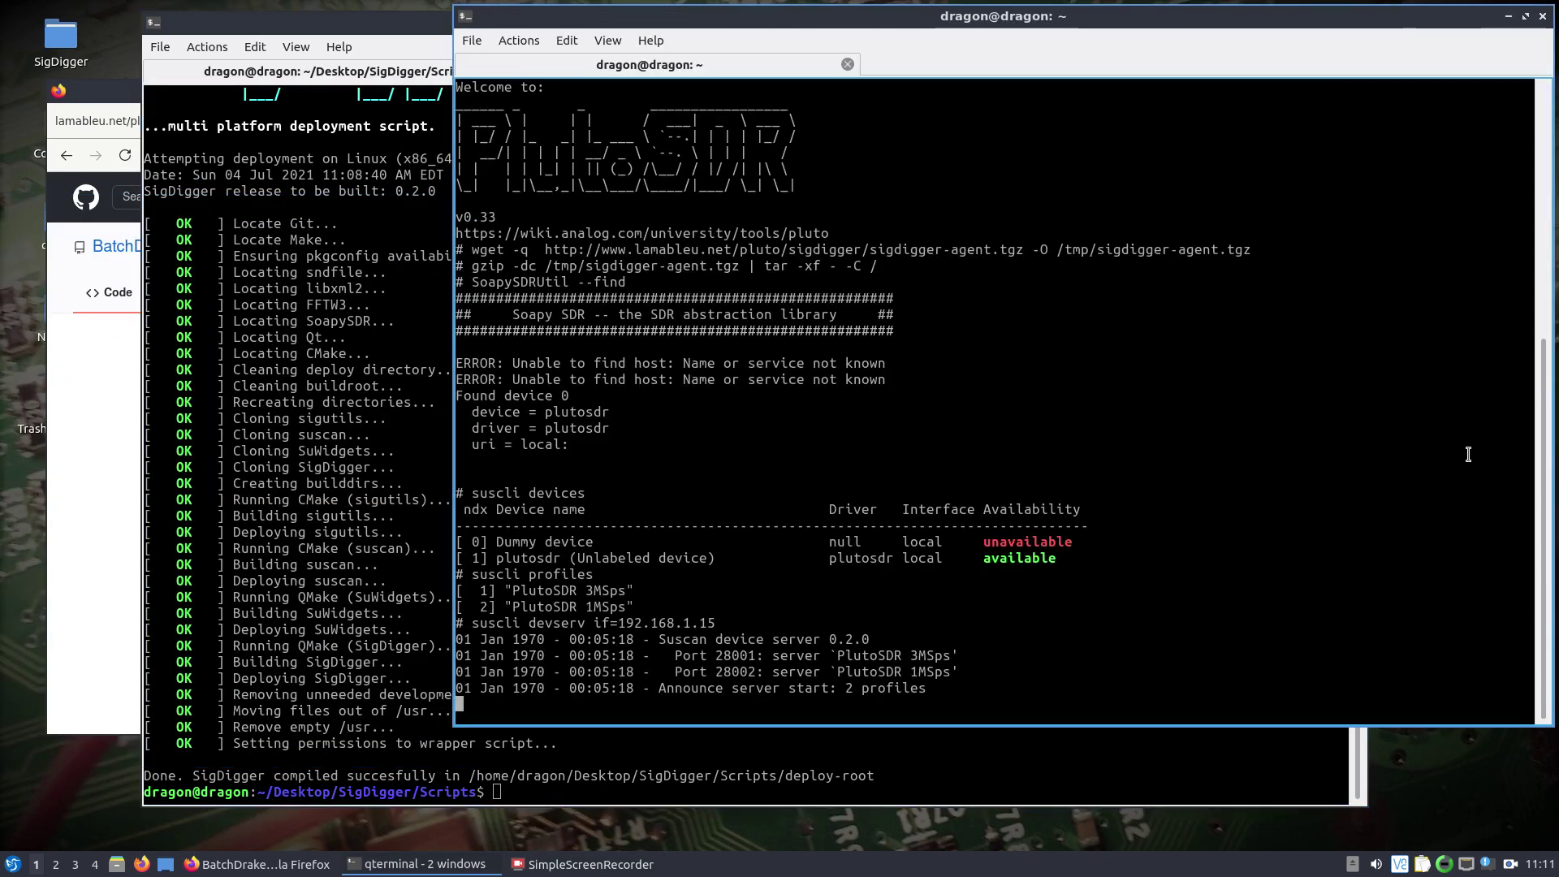
pyautogui.click(623, 781)
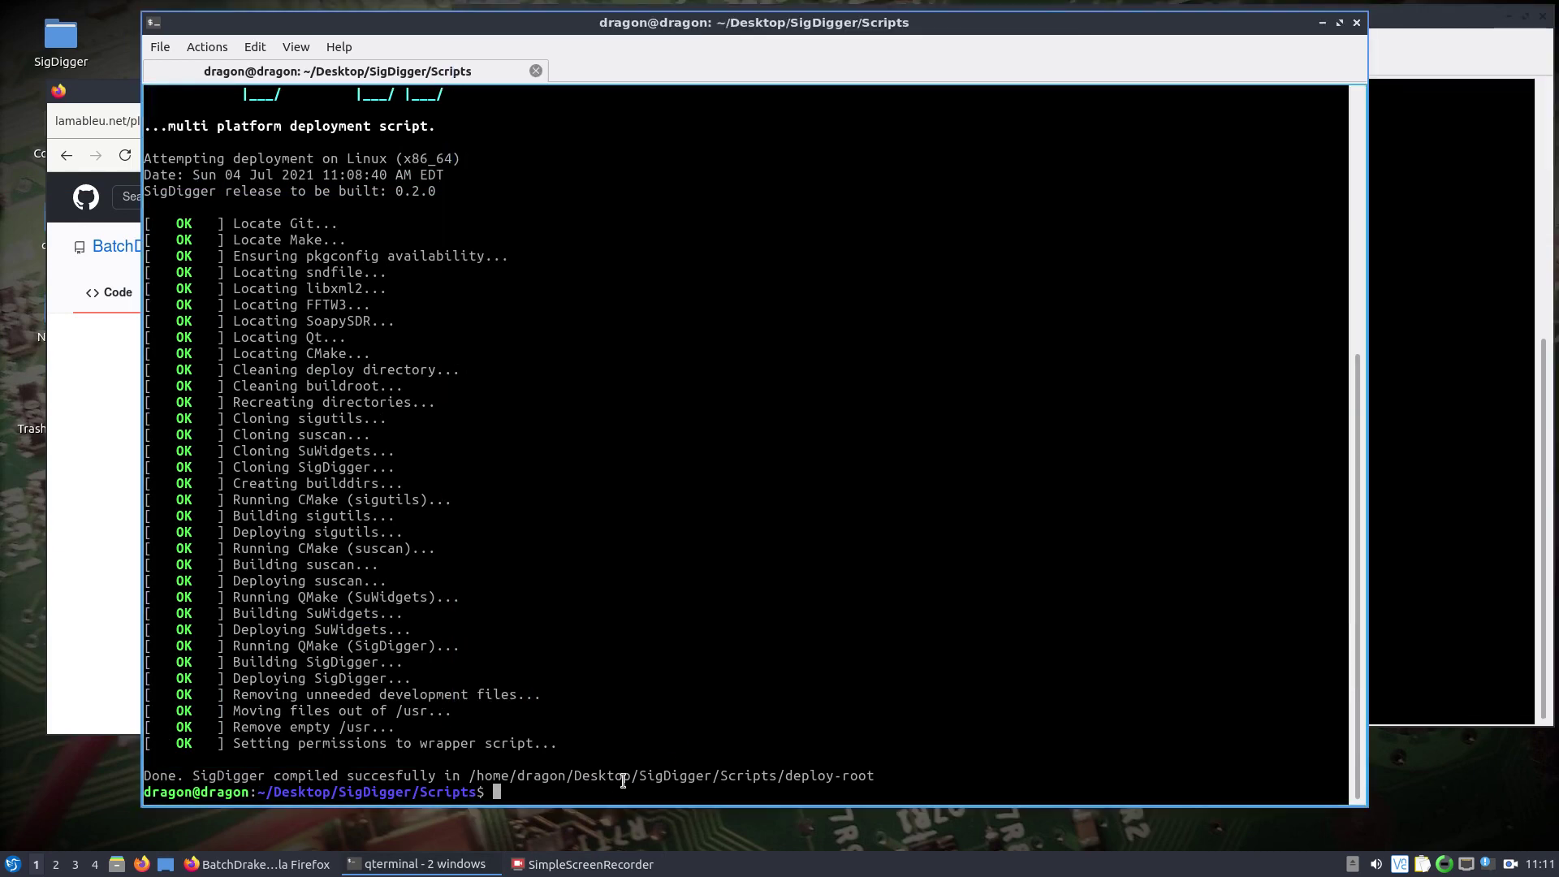
# From Scripts, enter deploy-root and launch ./SigDigger.
pyautogui.write('ls')
pyautogui.press('Return')
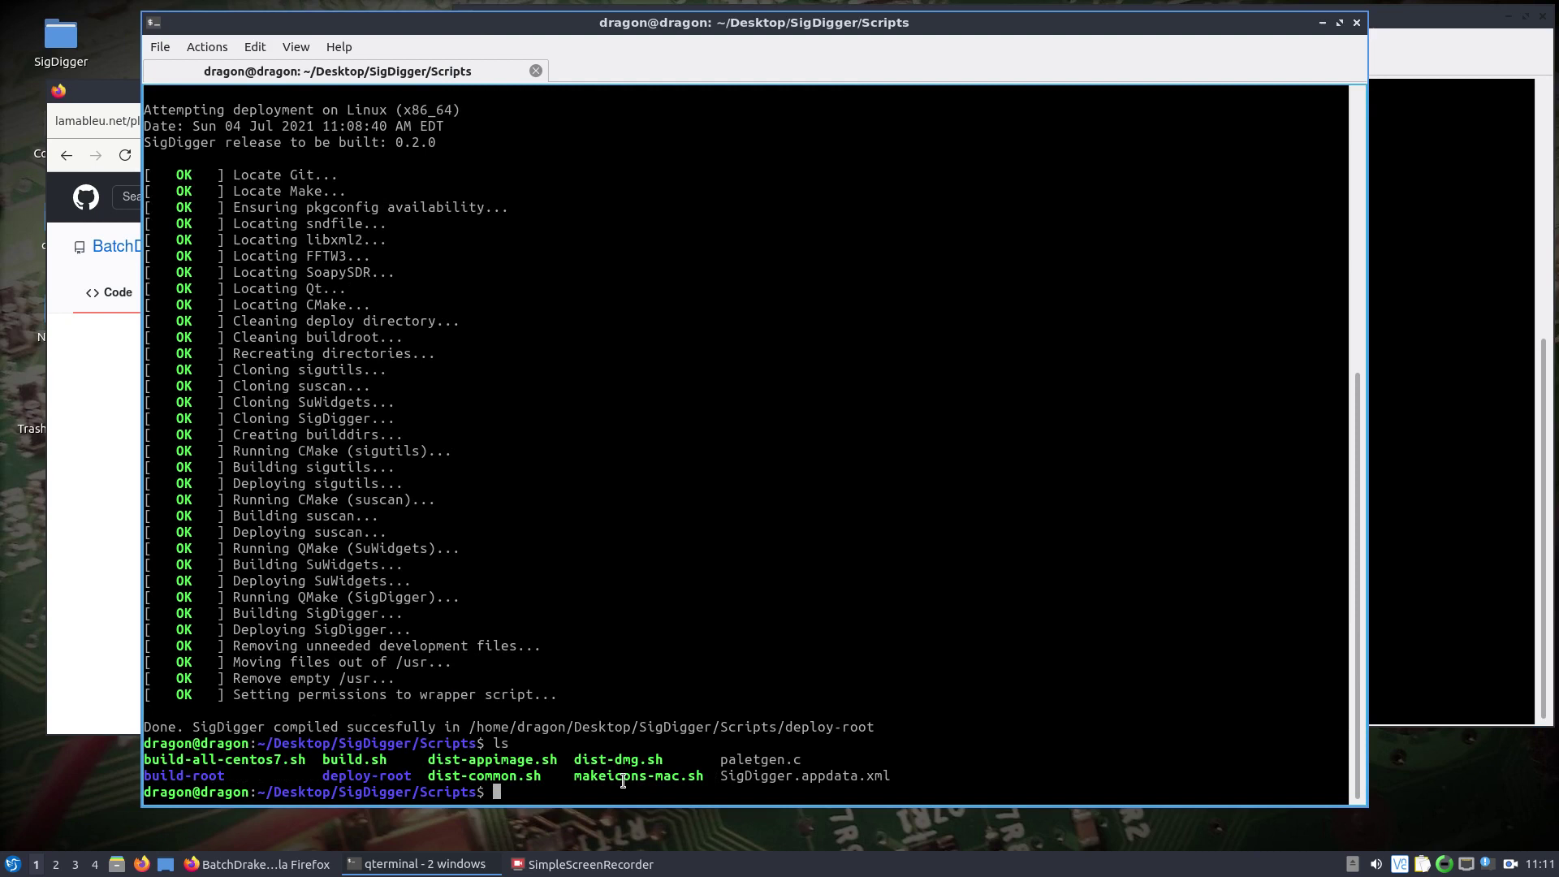
pyautogui.write('cd deploy-root/')
pyautogui.press('Return')
pyautogui.write('ls')
pyautogui.press('Return')
pyautogui.write('./SigDigger')
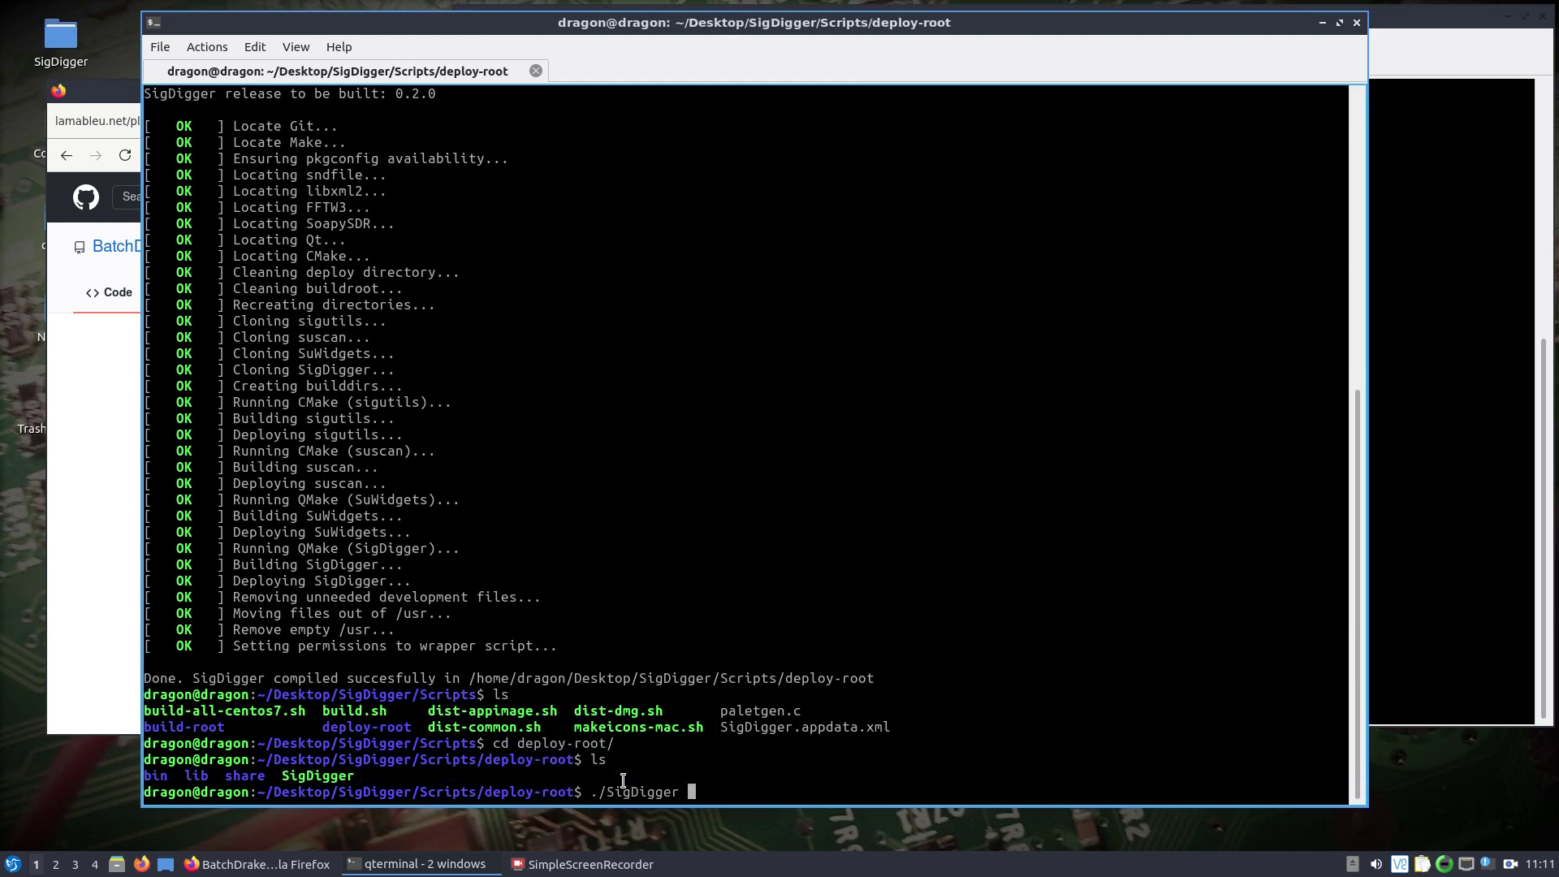
pyautogui.press('Return')
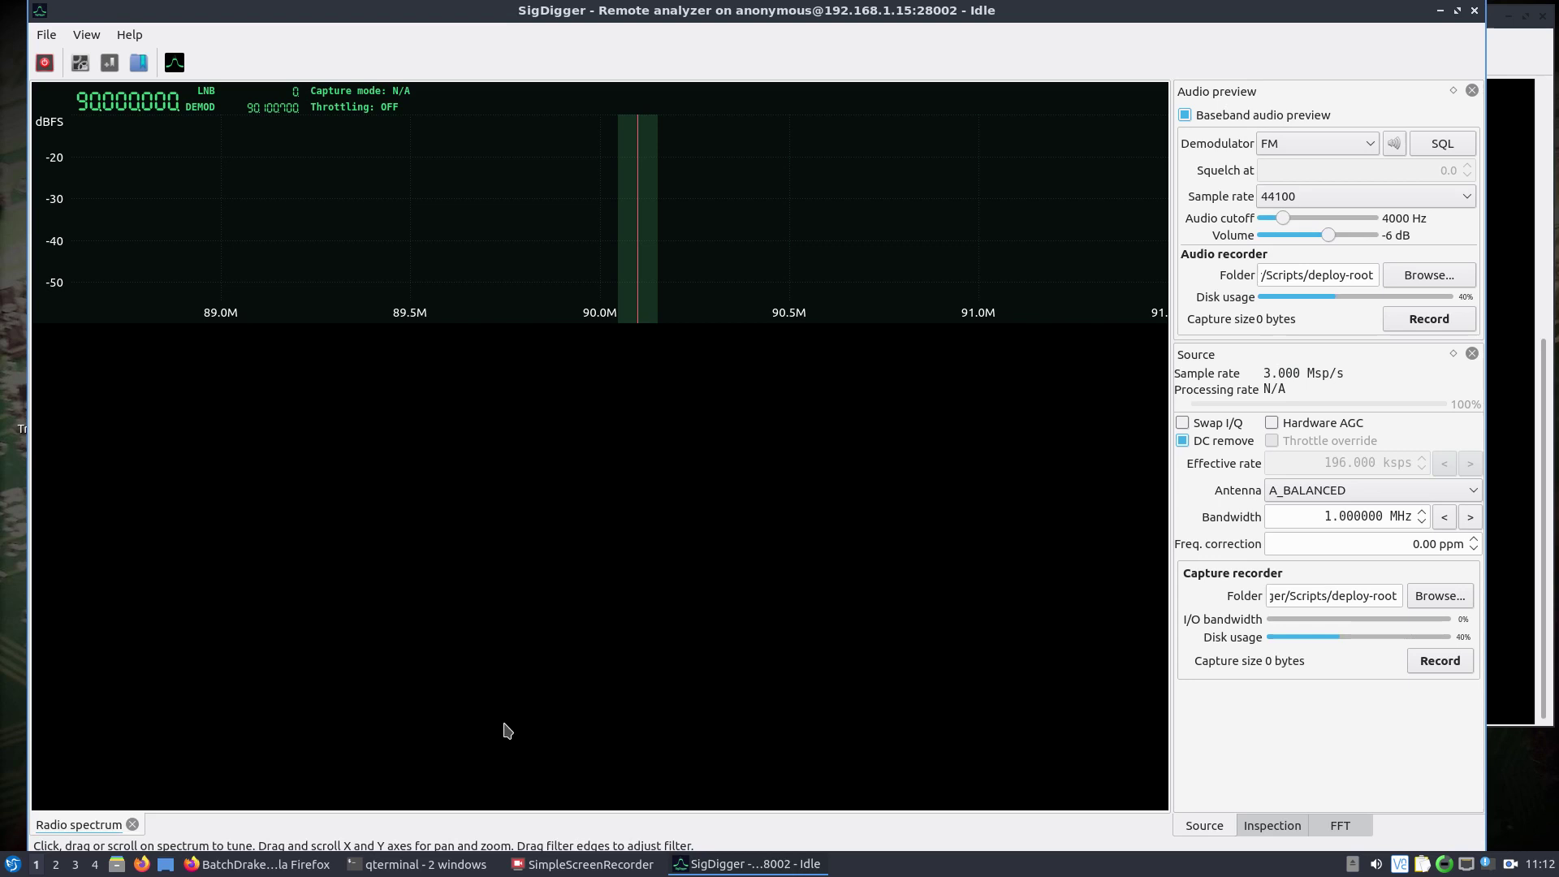
# Keep Analyzer type Remote for host 192.168.1.15 in the source Settings and apply with OK.
pyautogui.click(84, 70)
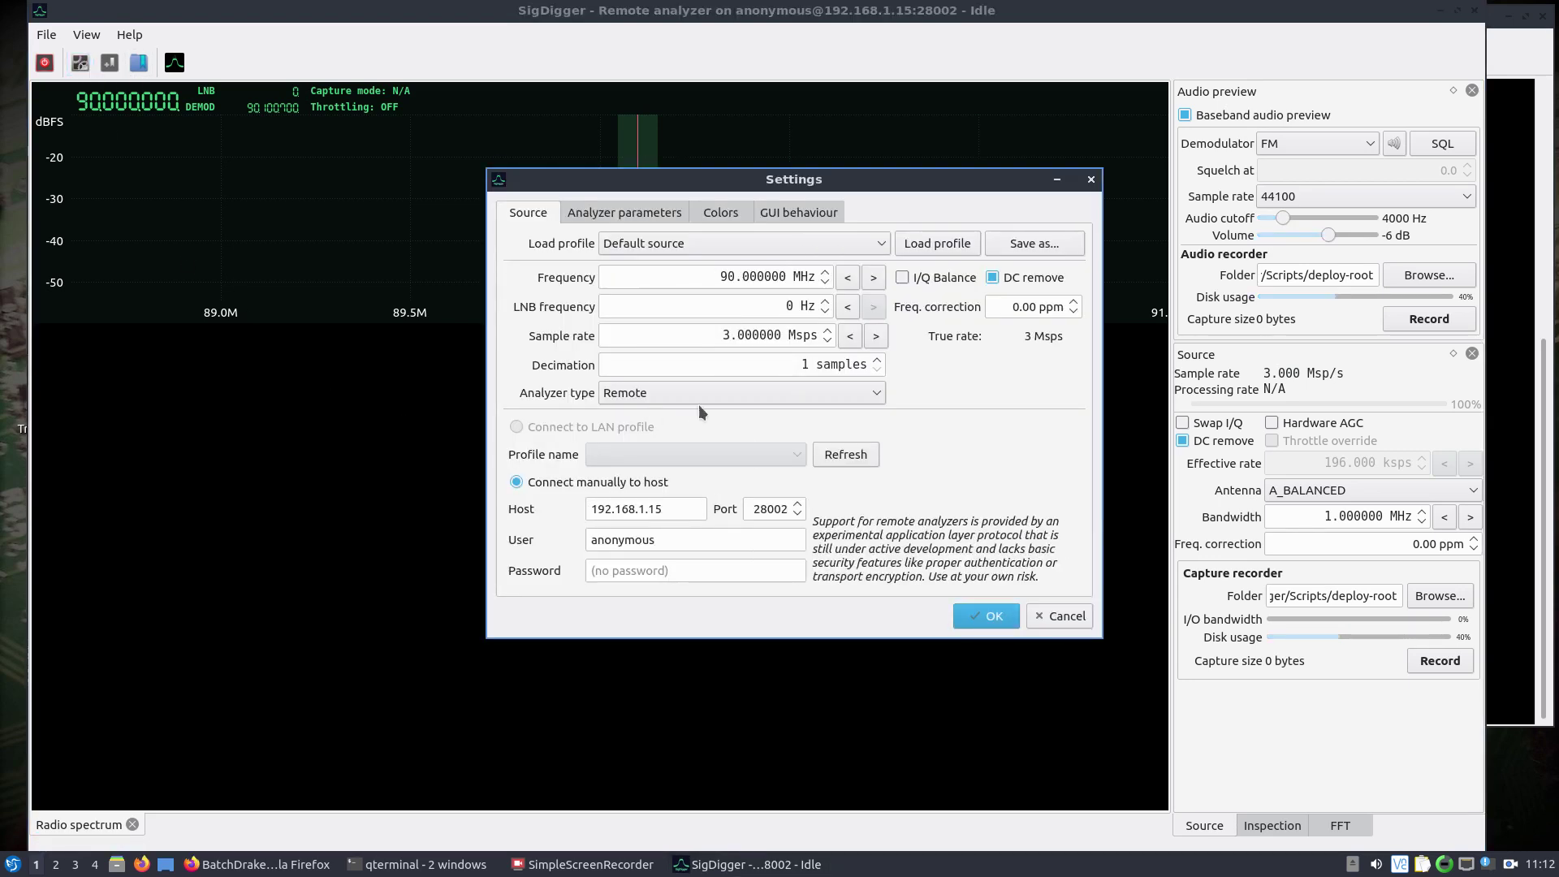
pyautogui.click(699, 397)
pyautogui.click(677, 412)
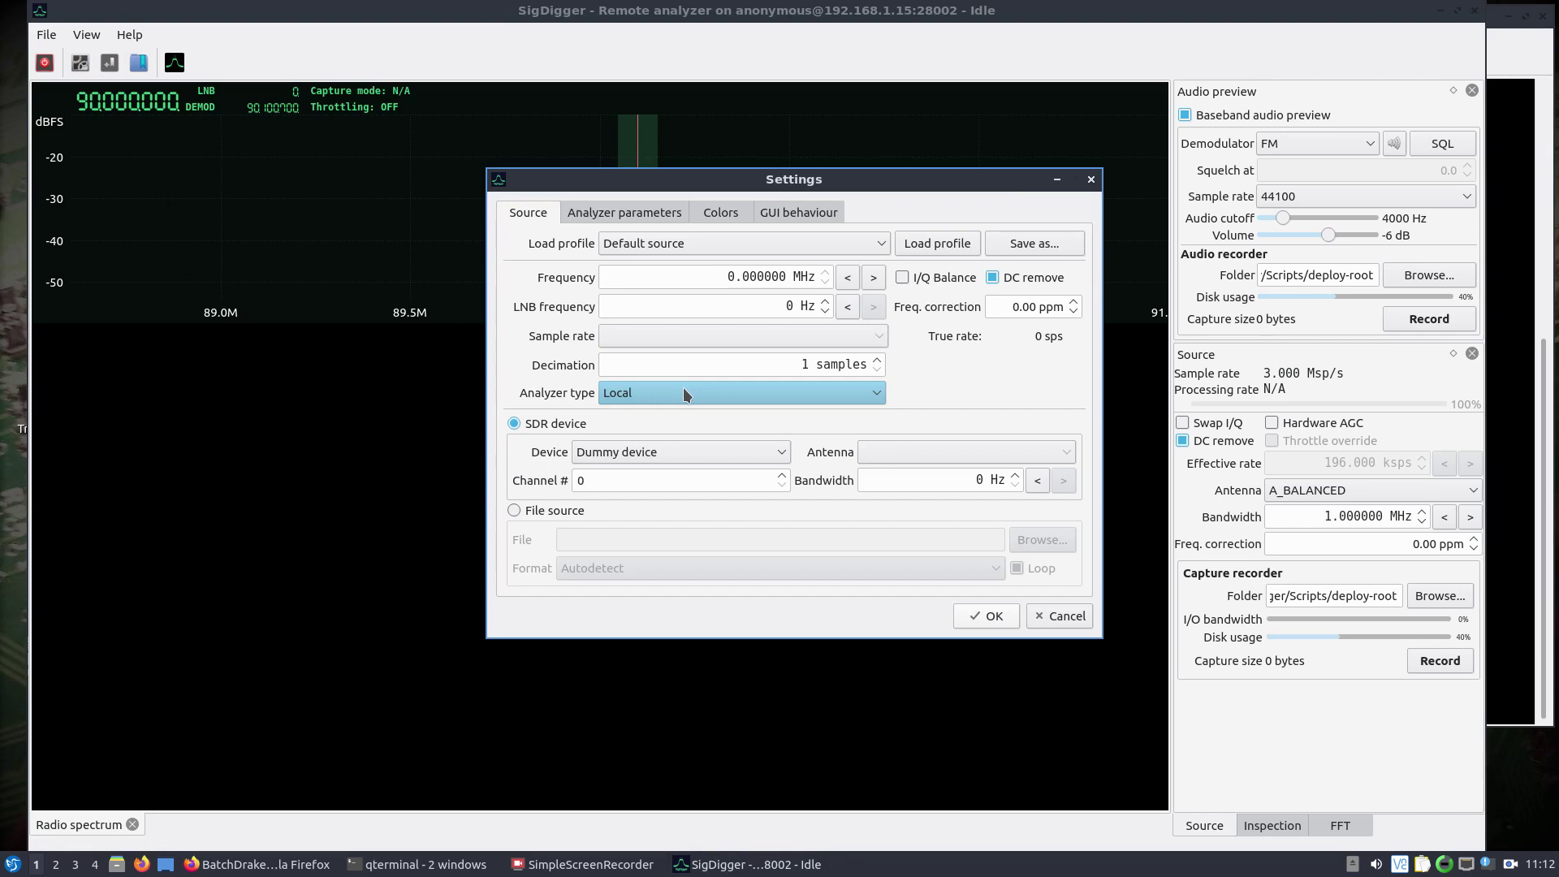
pyautogui.click(703, 391)
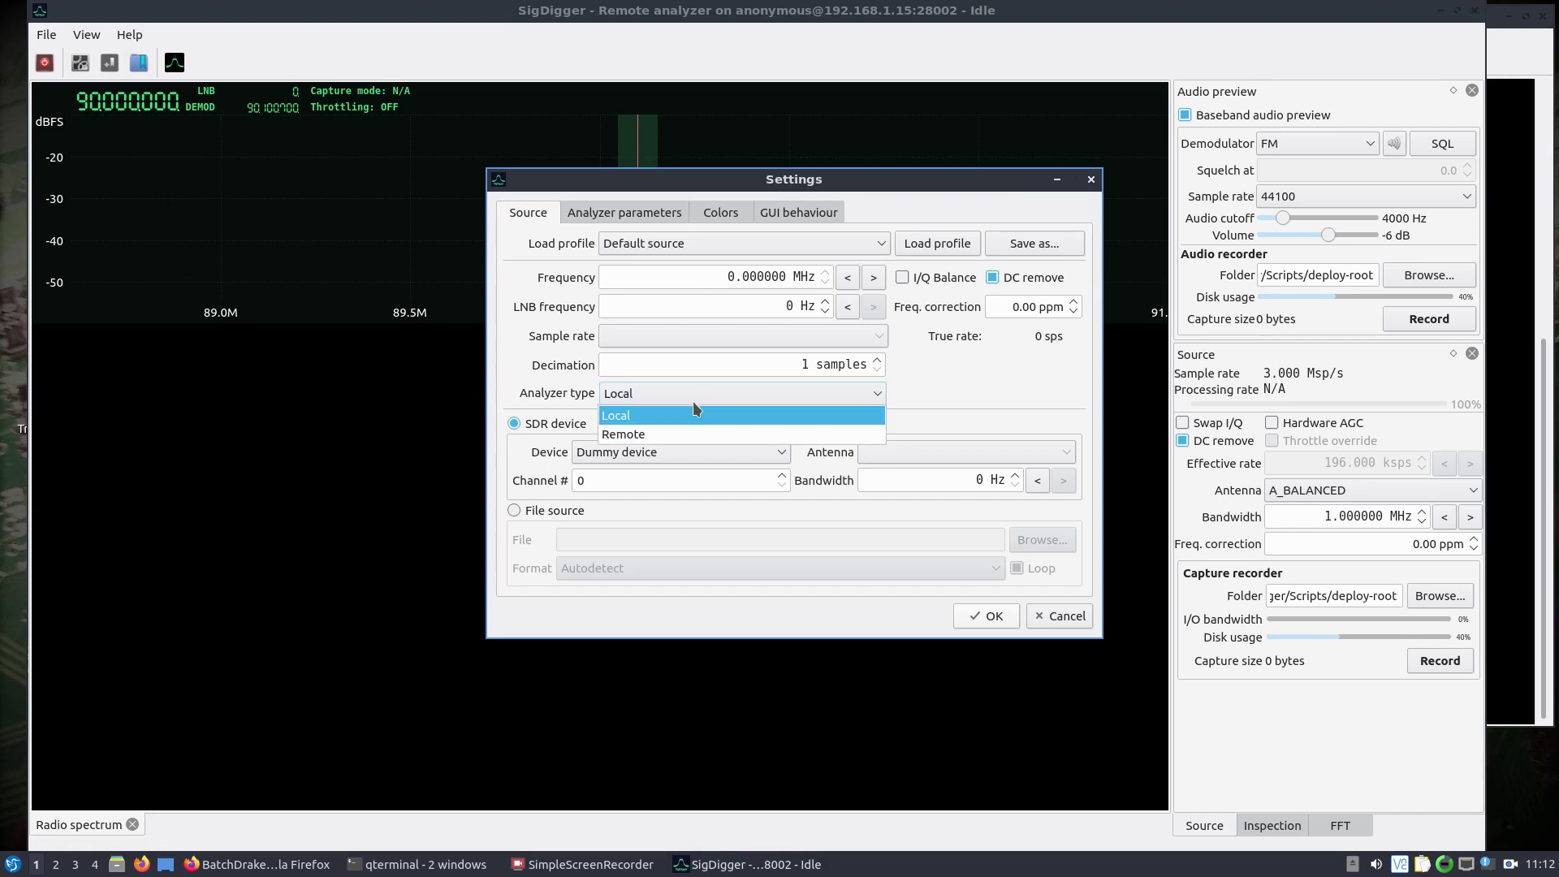
pyautogui.click(665, 432)
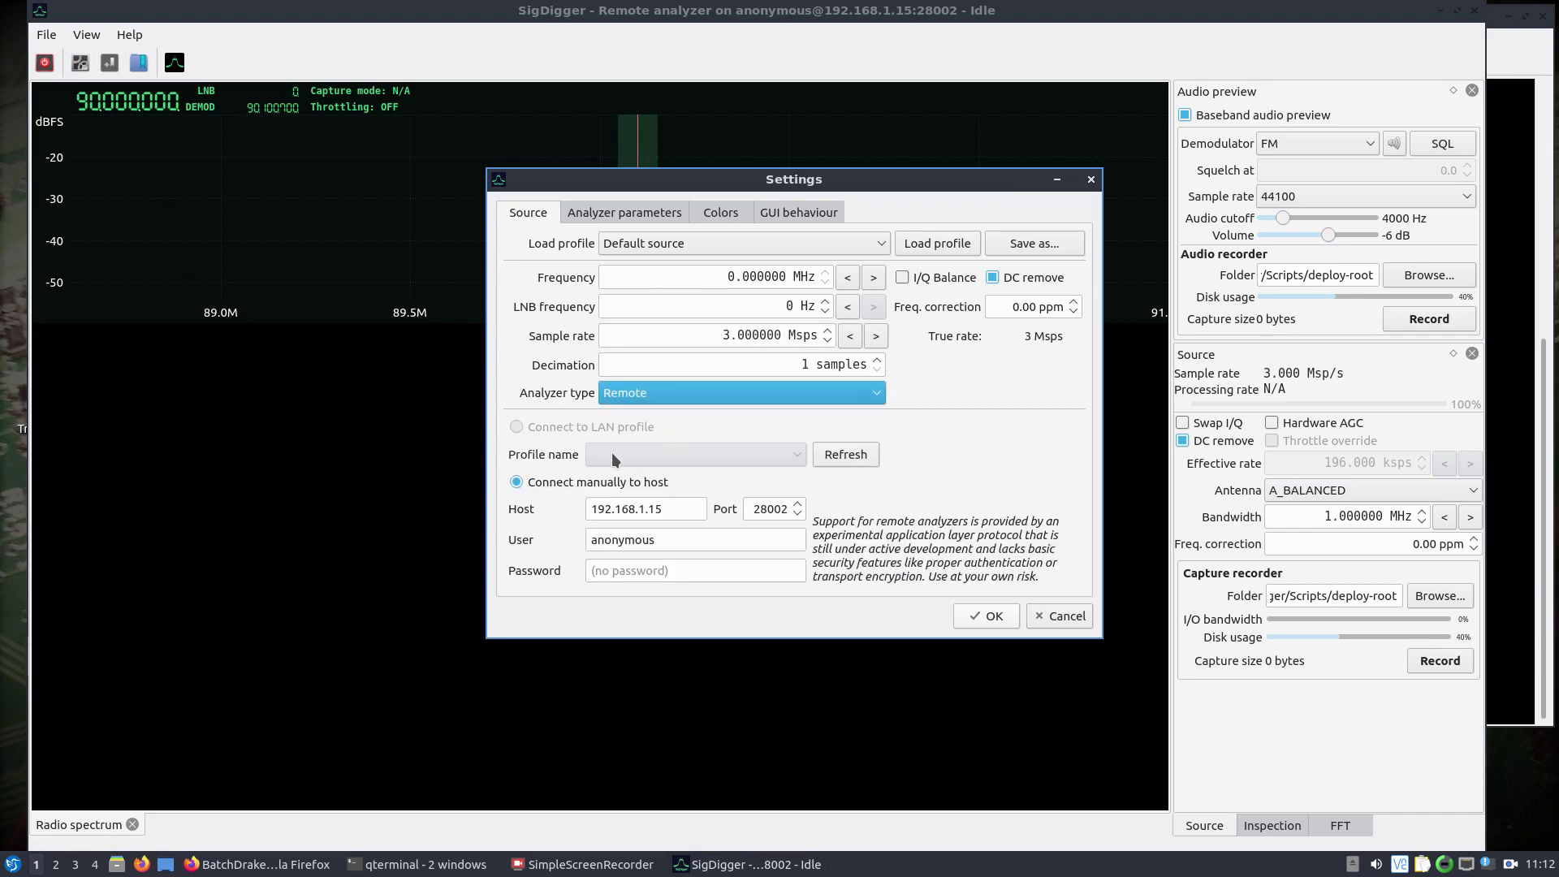
pyautogui.click(687, 517)
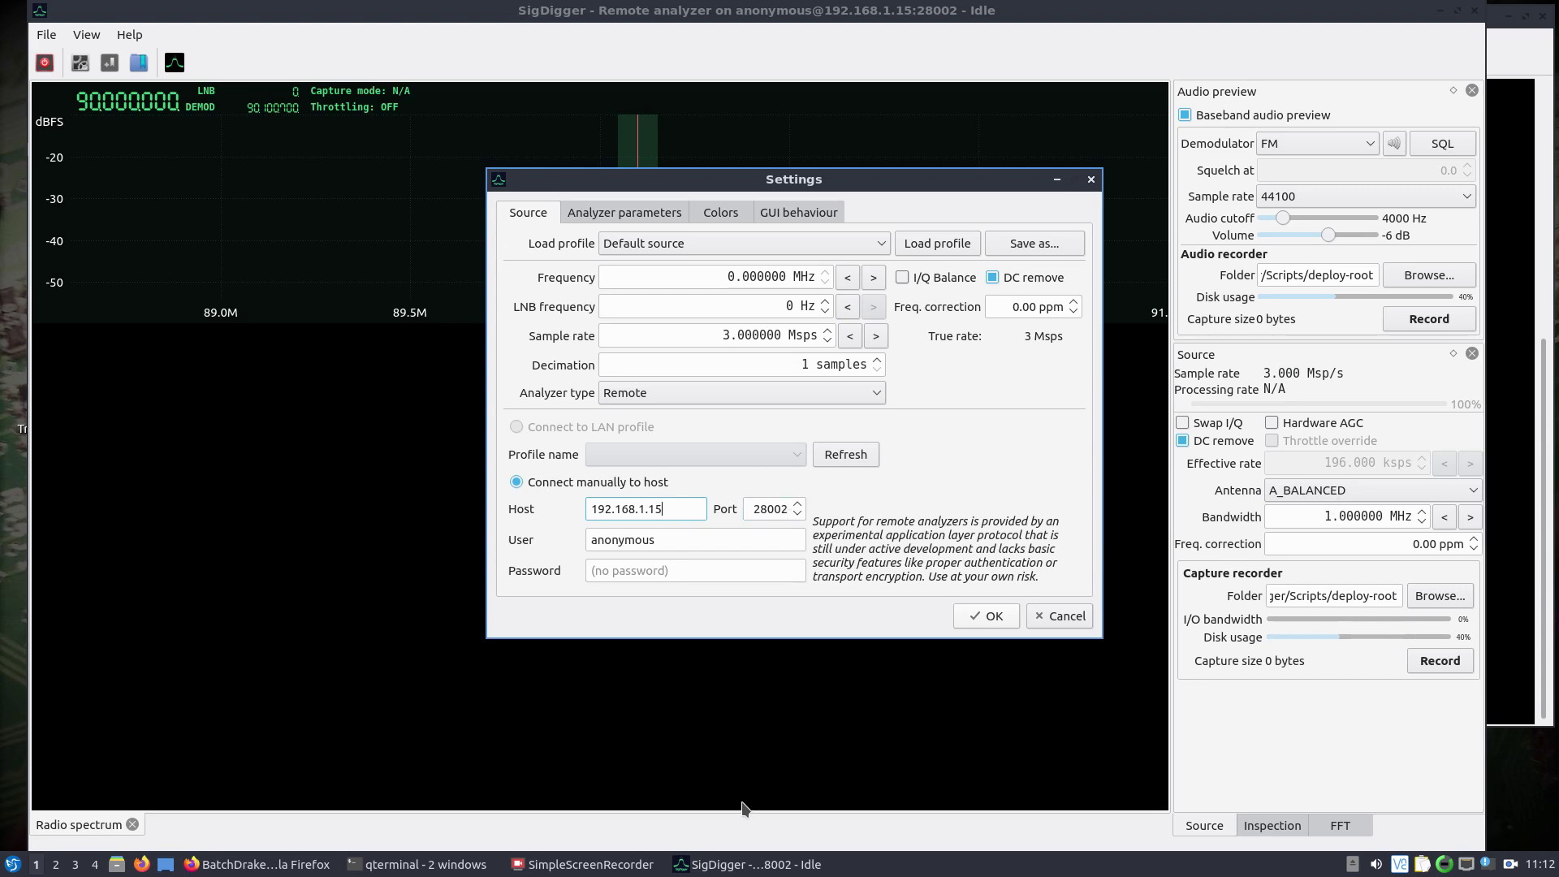
pyautogui.click(1519, 483)
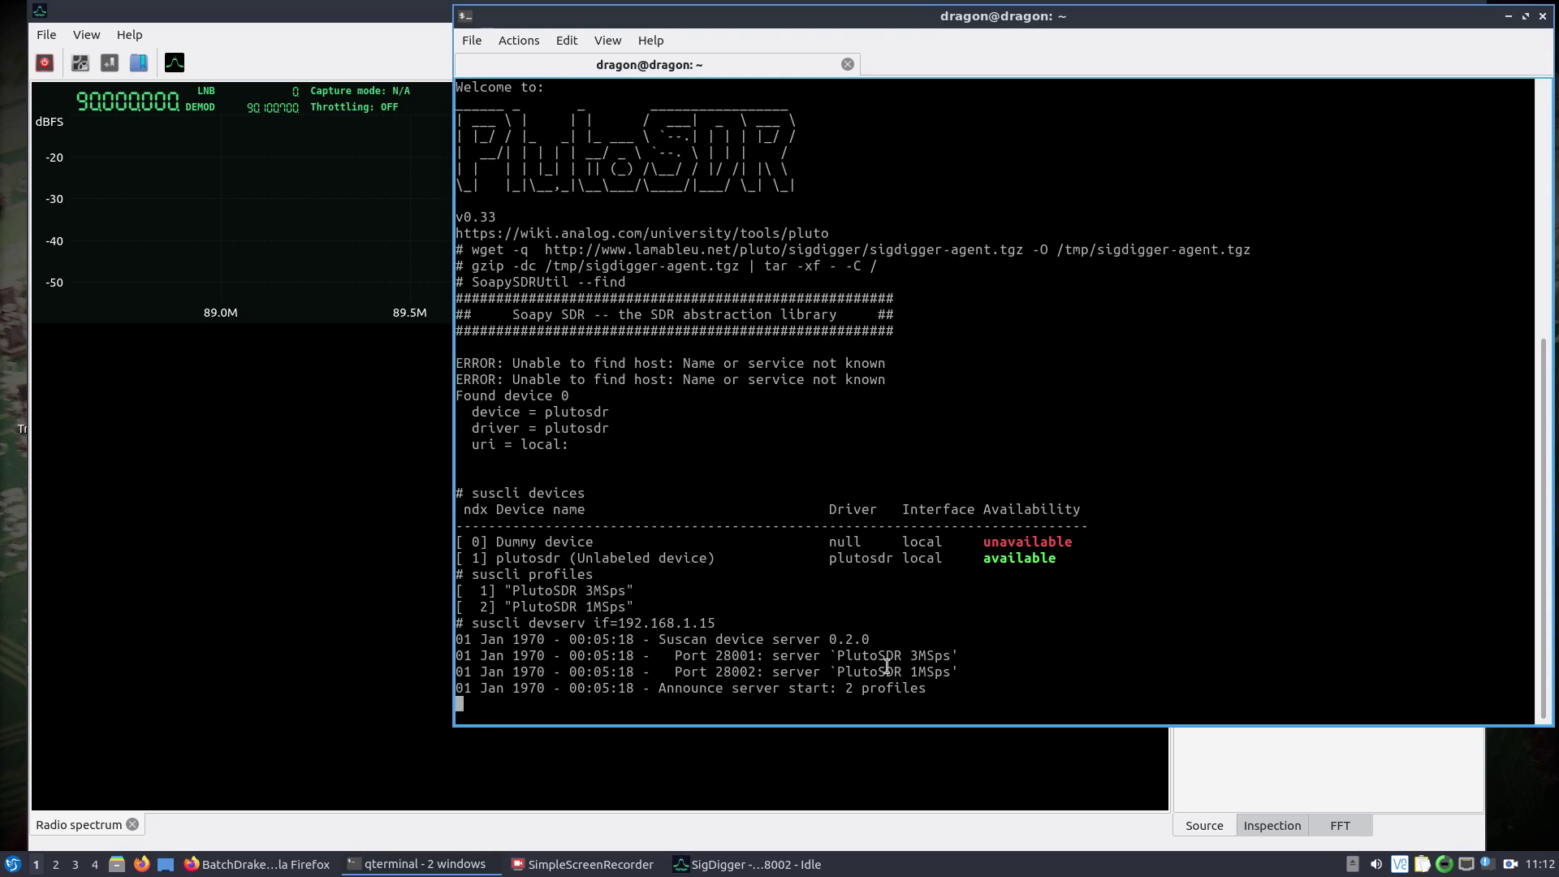
pyautogui.click(337, 532)
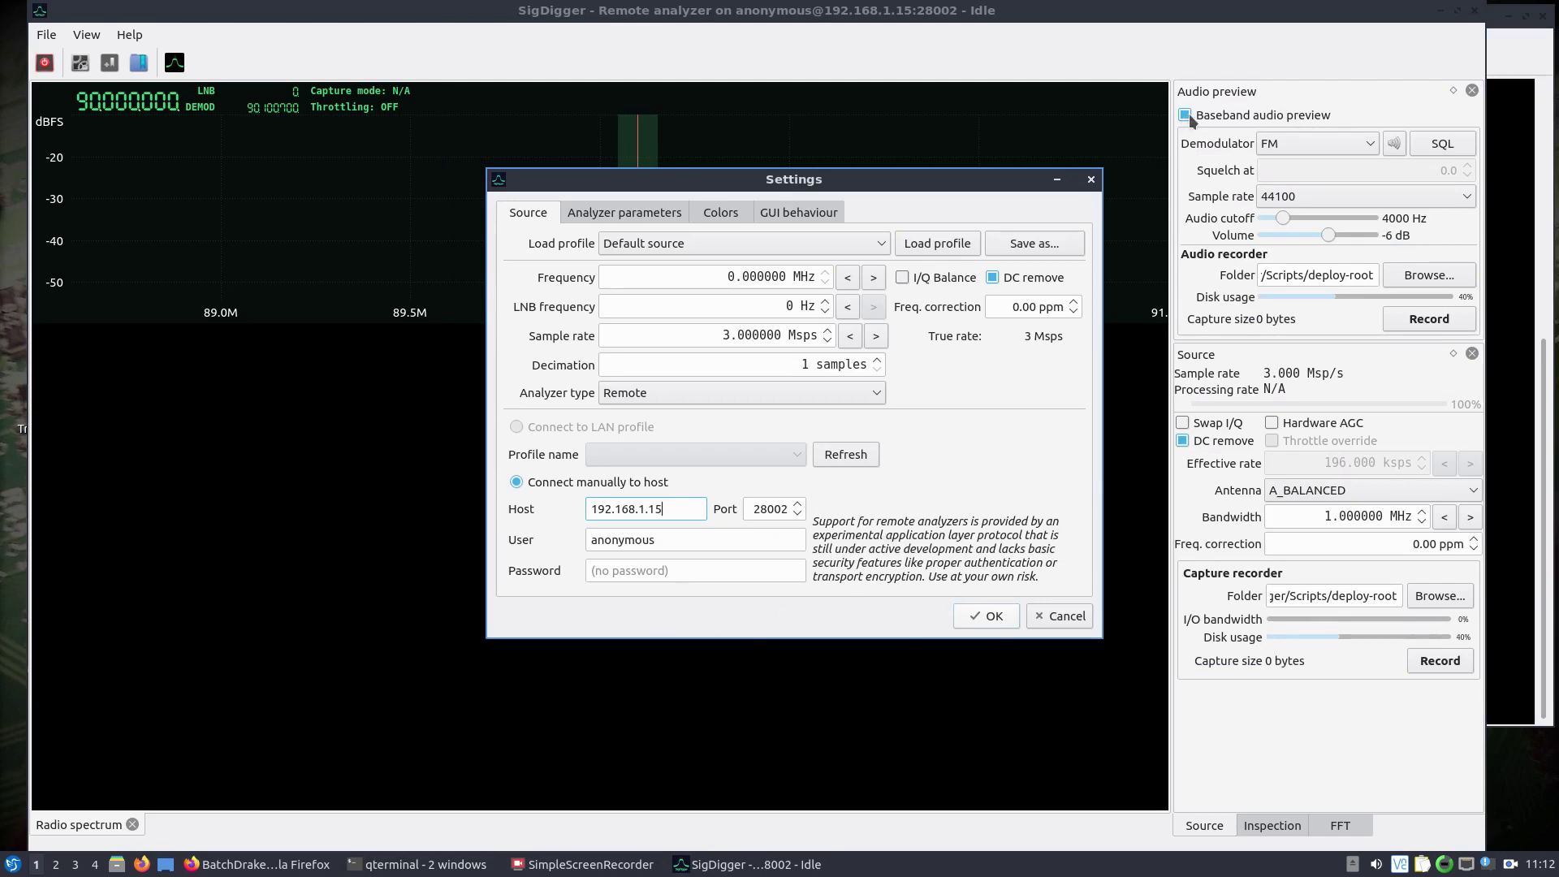
pyautogui.click(1002, 616)
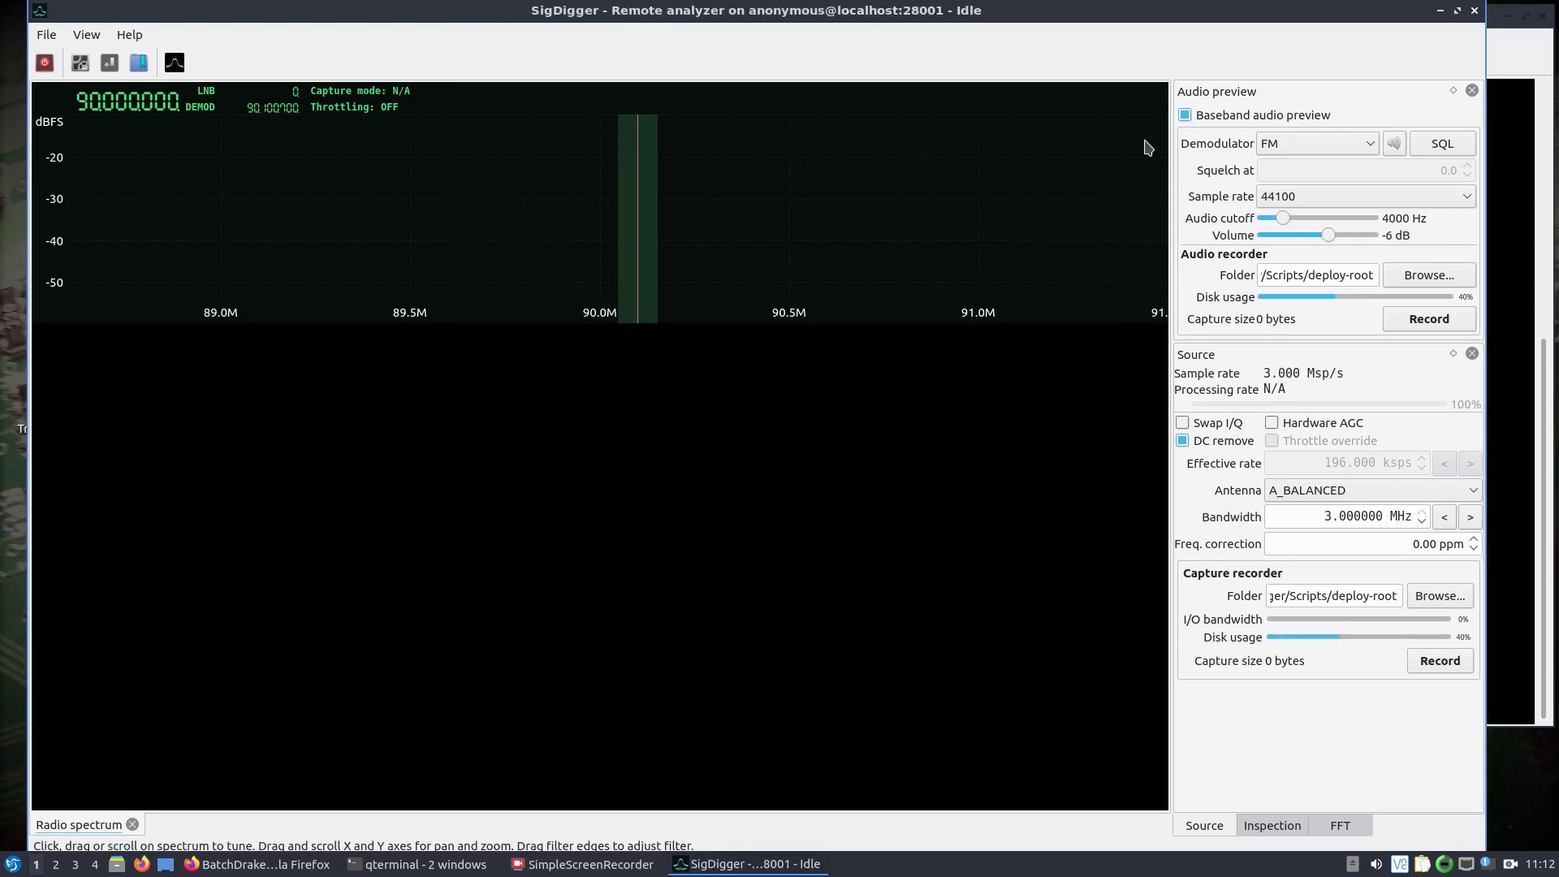
# Disable Baseband audio preview and start the remote capture, then check the server log for the client login.
pyautogui.click(1186, 115)
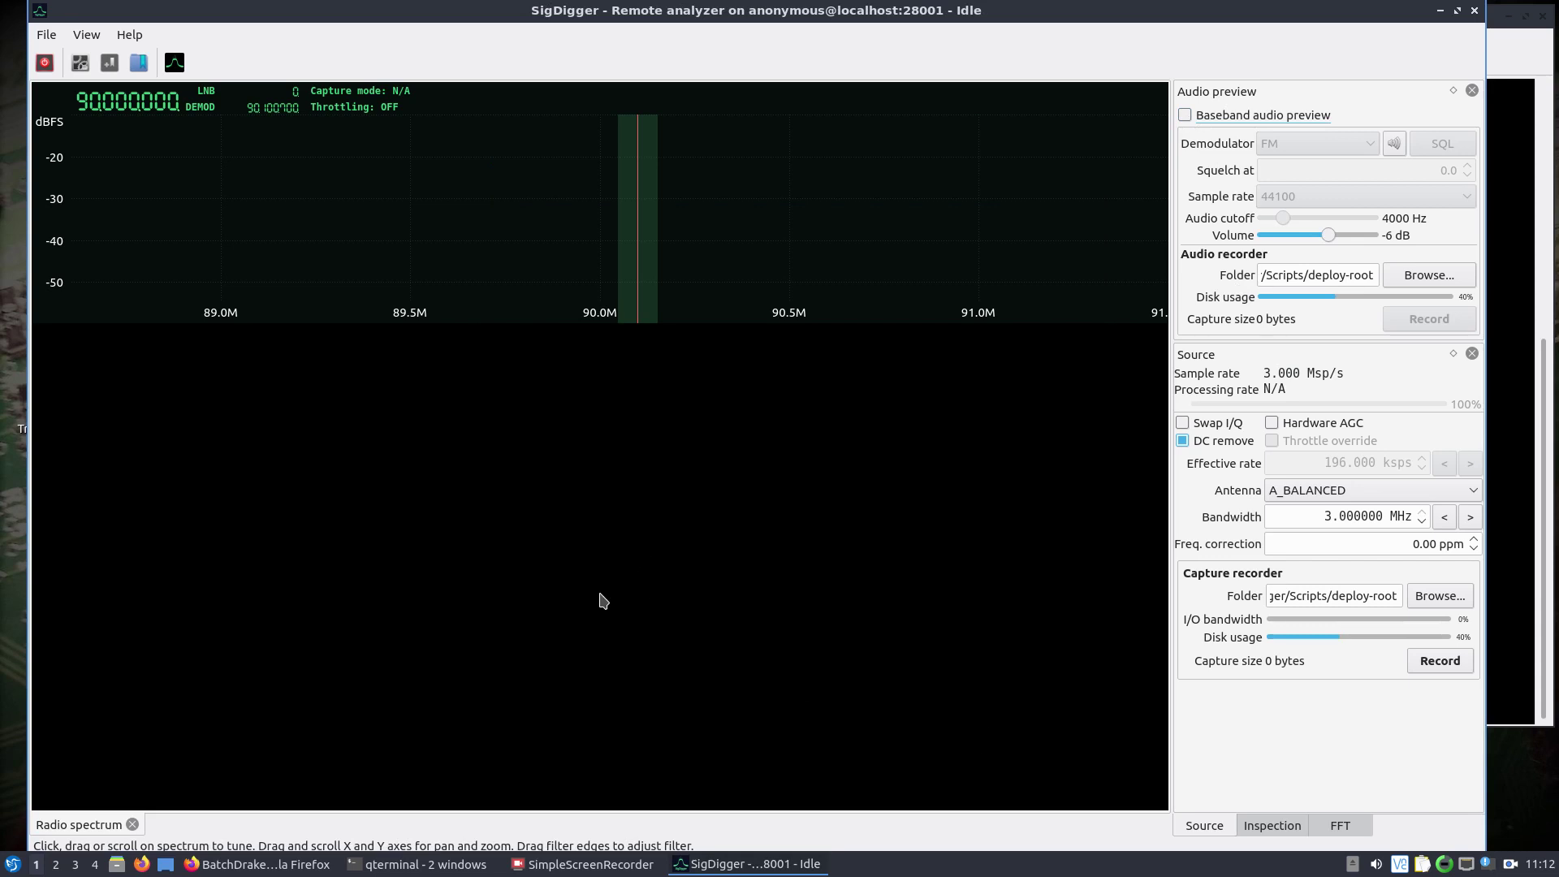
pyautogui.click(426, 866)
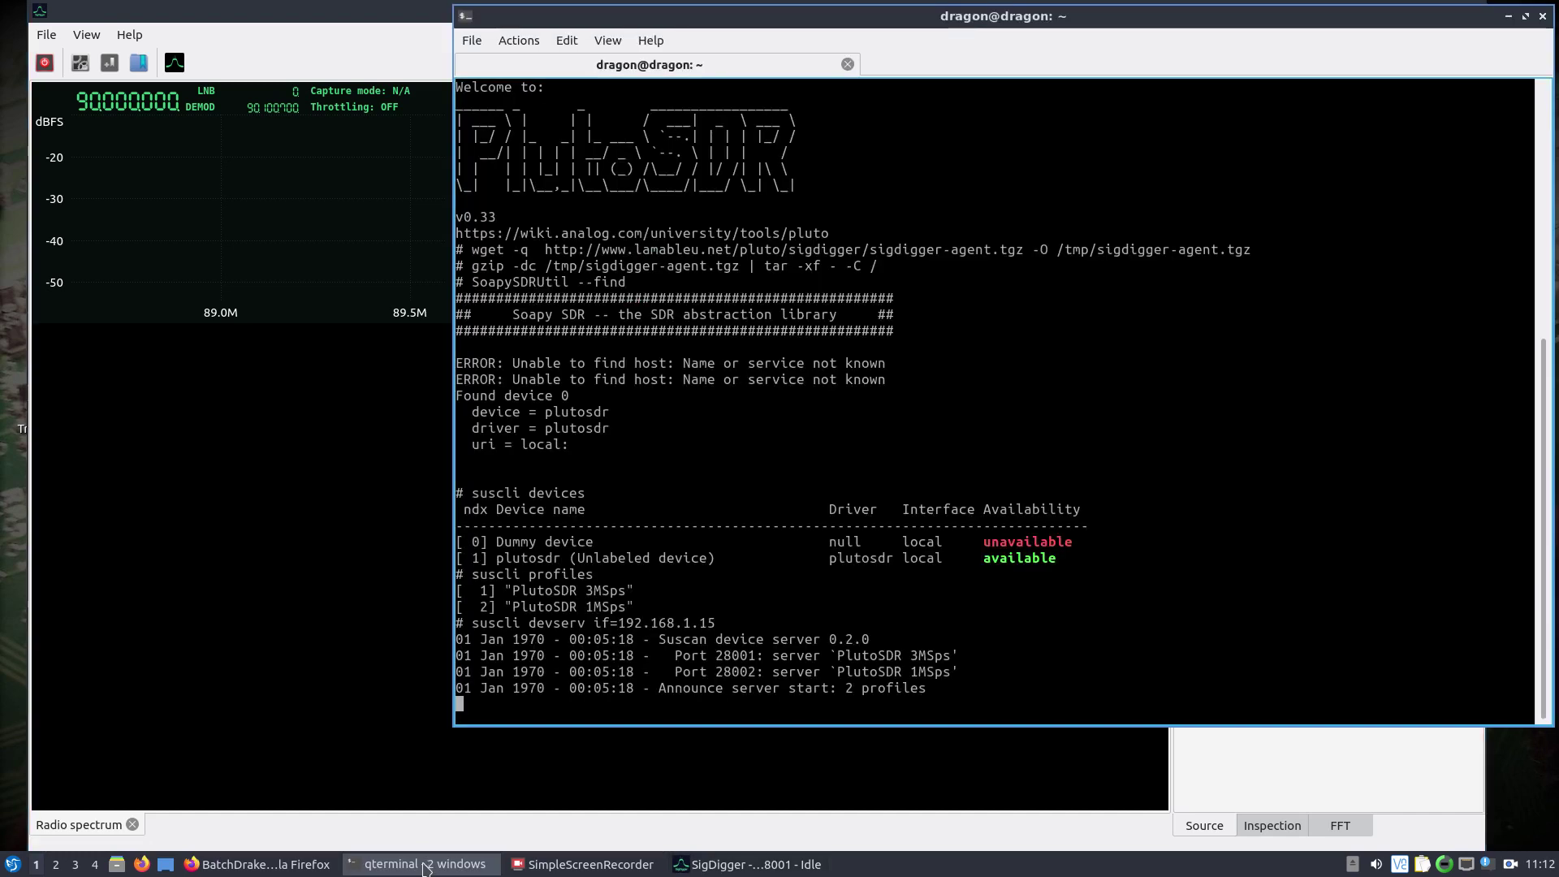
pyautogui.click(425, 866)
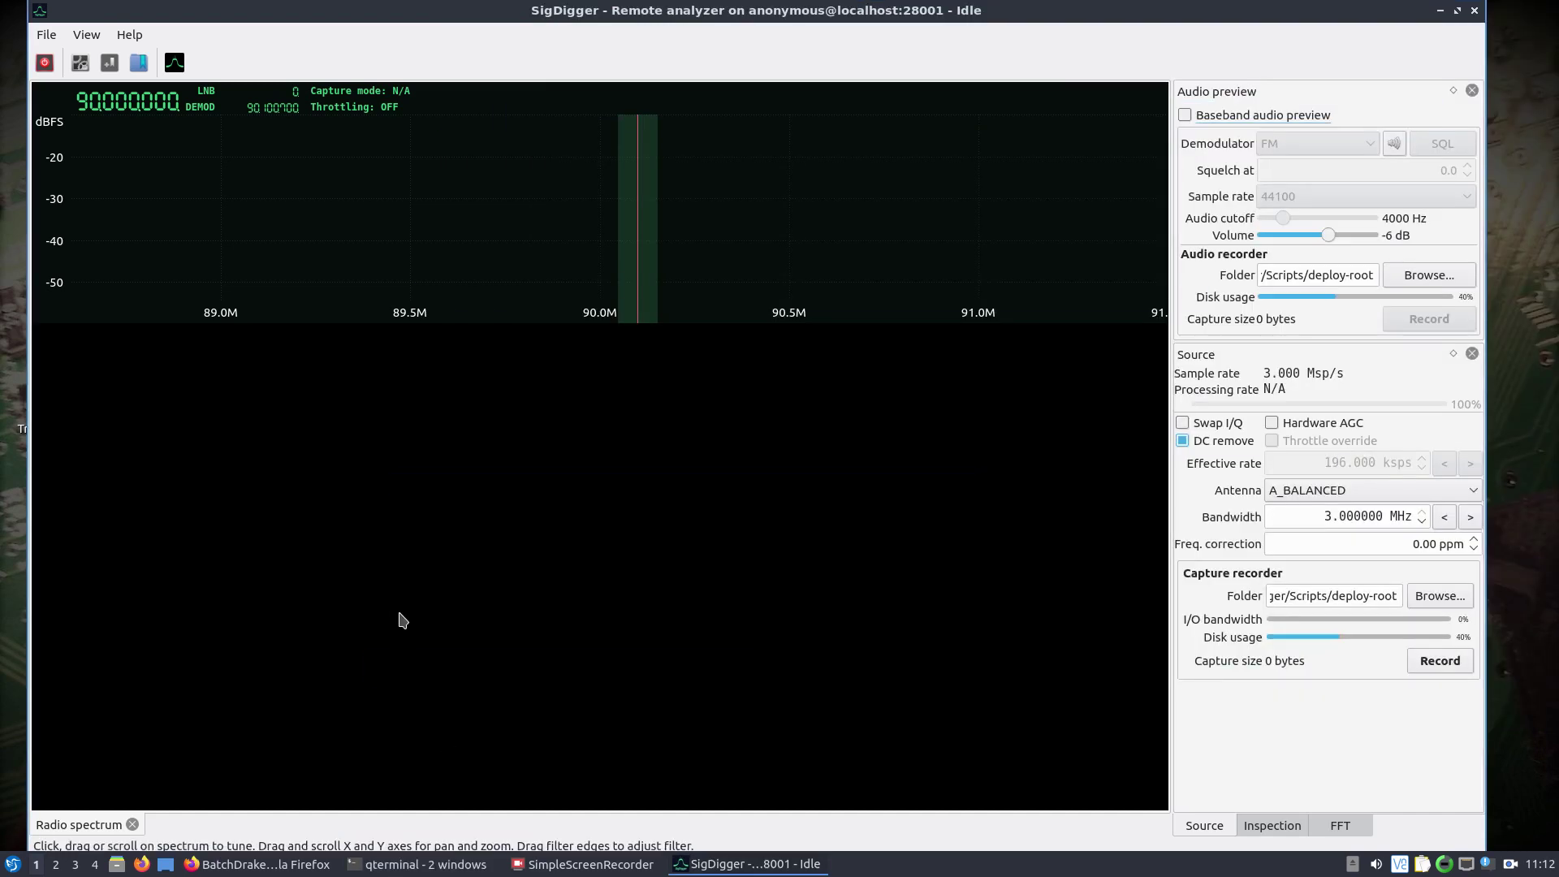
pyautogui.click(45, 65)
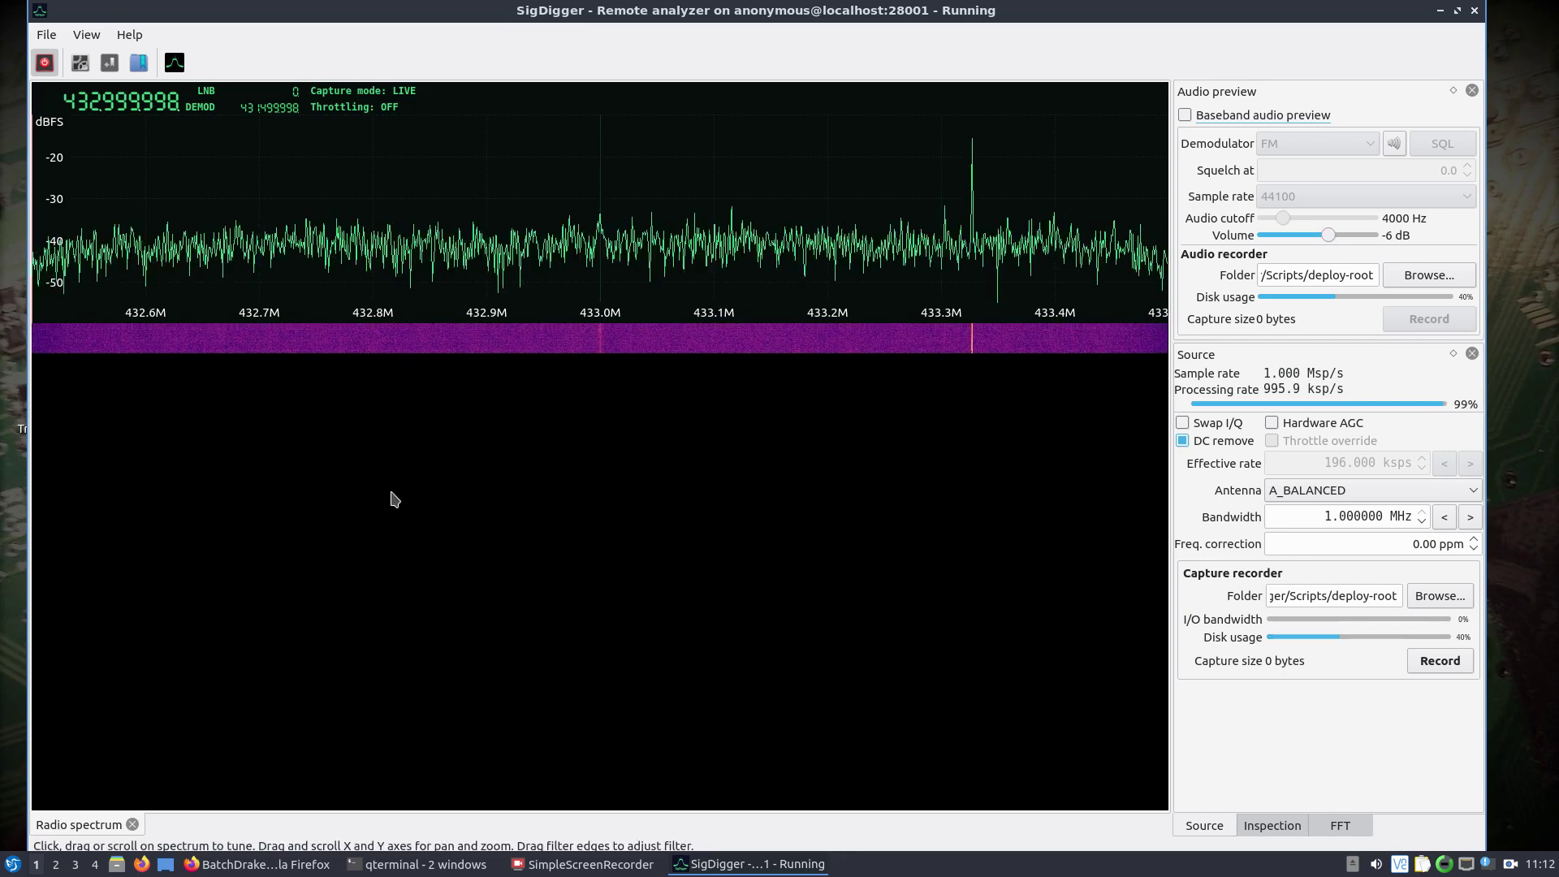
pyautogui.click(395, 865)
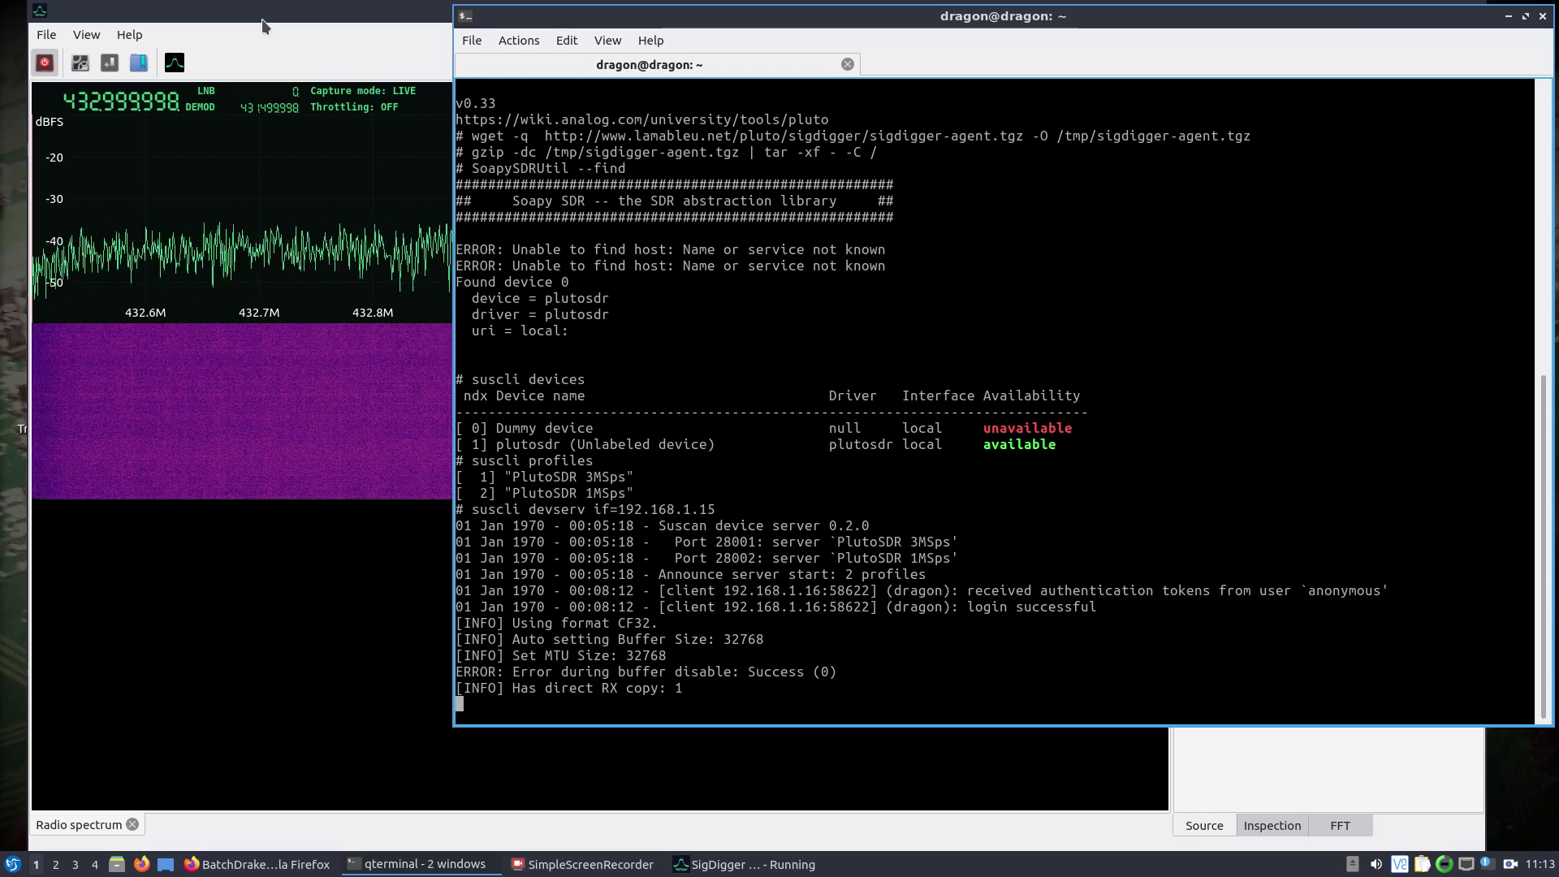
# Scroll the frequency LCD digits to retune from 433 MHz to 96.59 MHz.
pyautogui.click(262, 21)
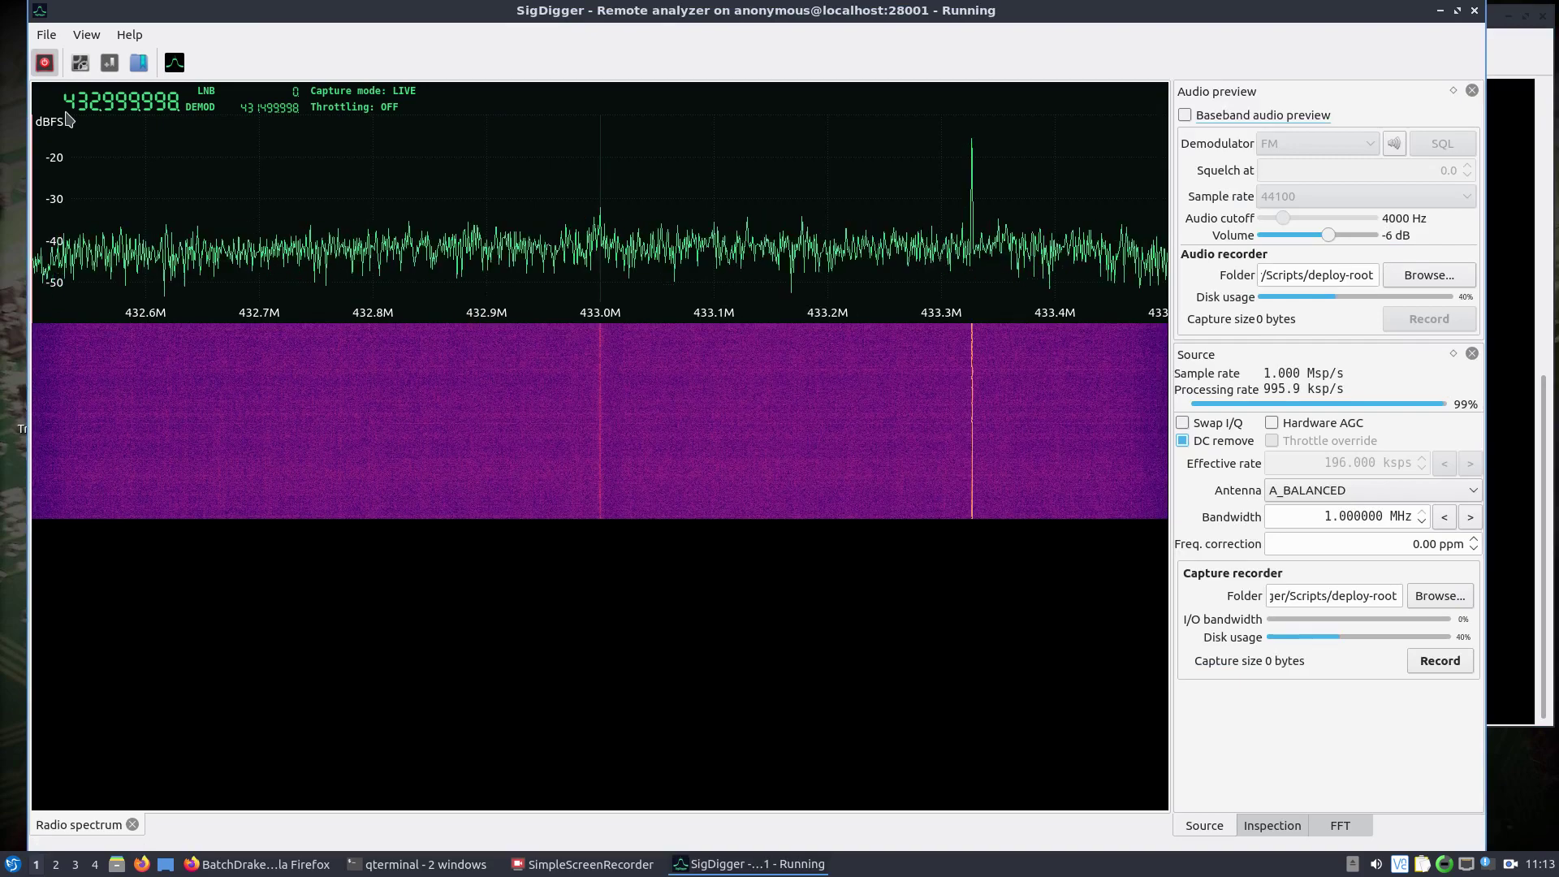
pyautogui.scroll(-3, 75, 104)
pyautogui.scroll(-6, 81, 106)
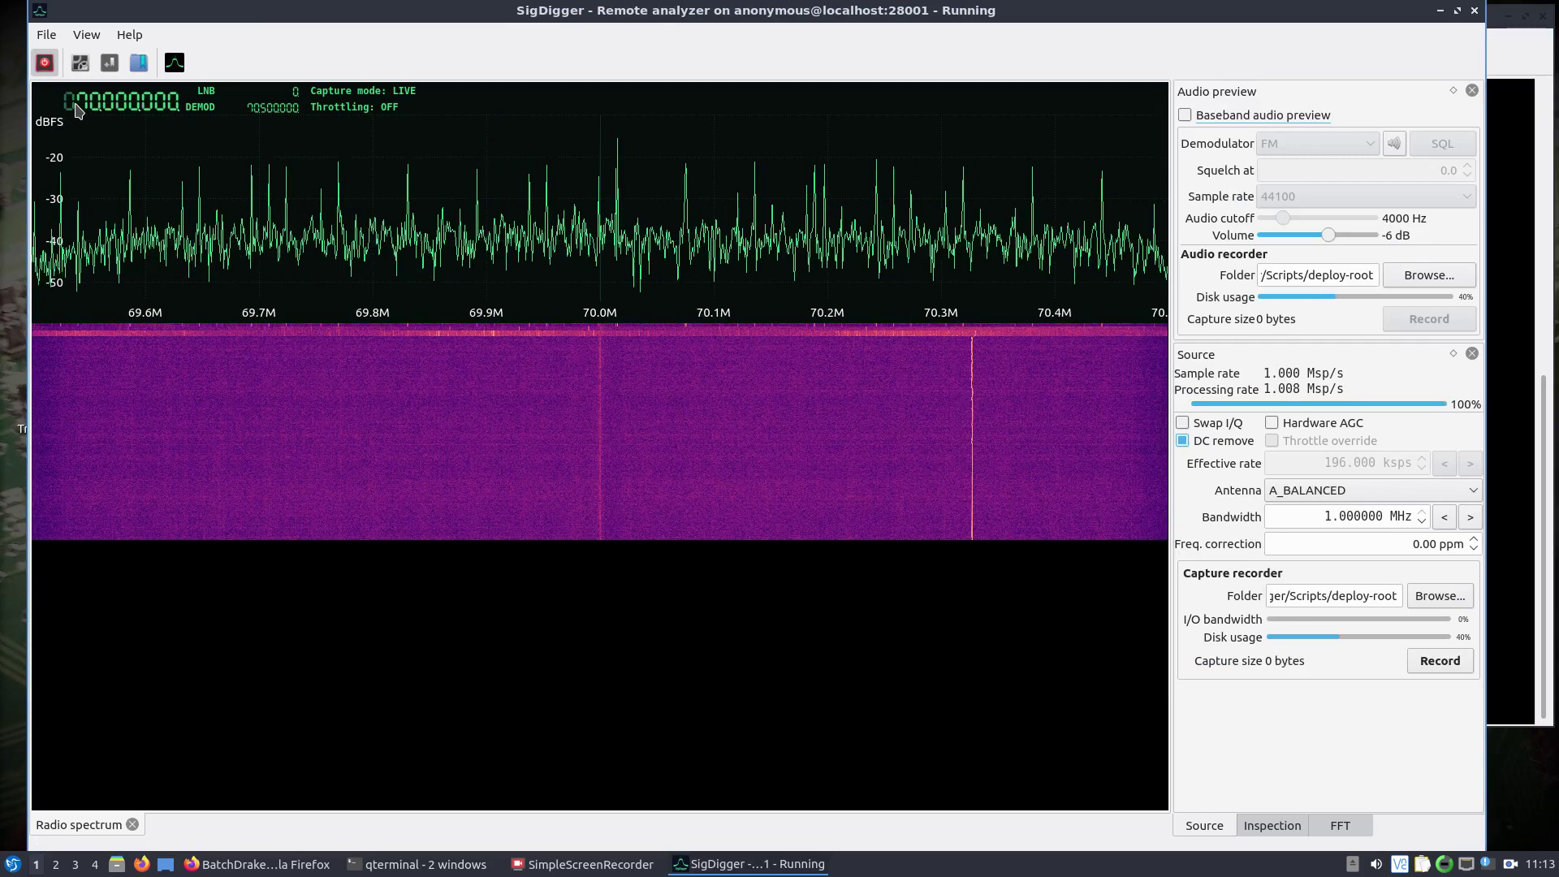
pyautogui.scroll(6, 95, 113)
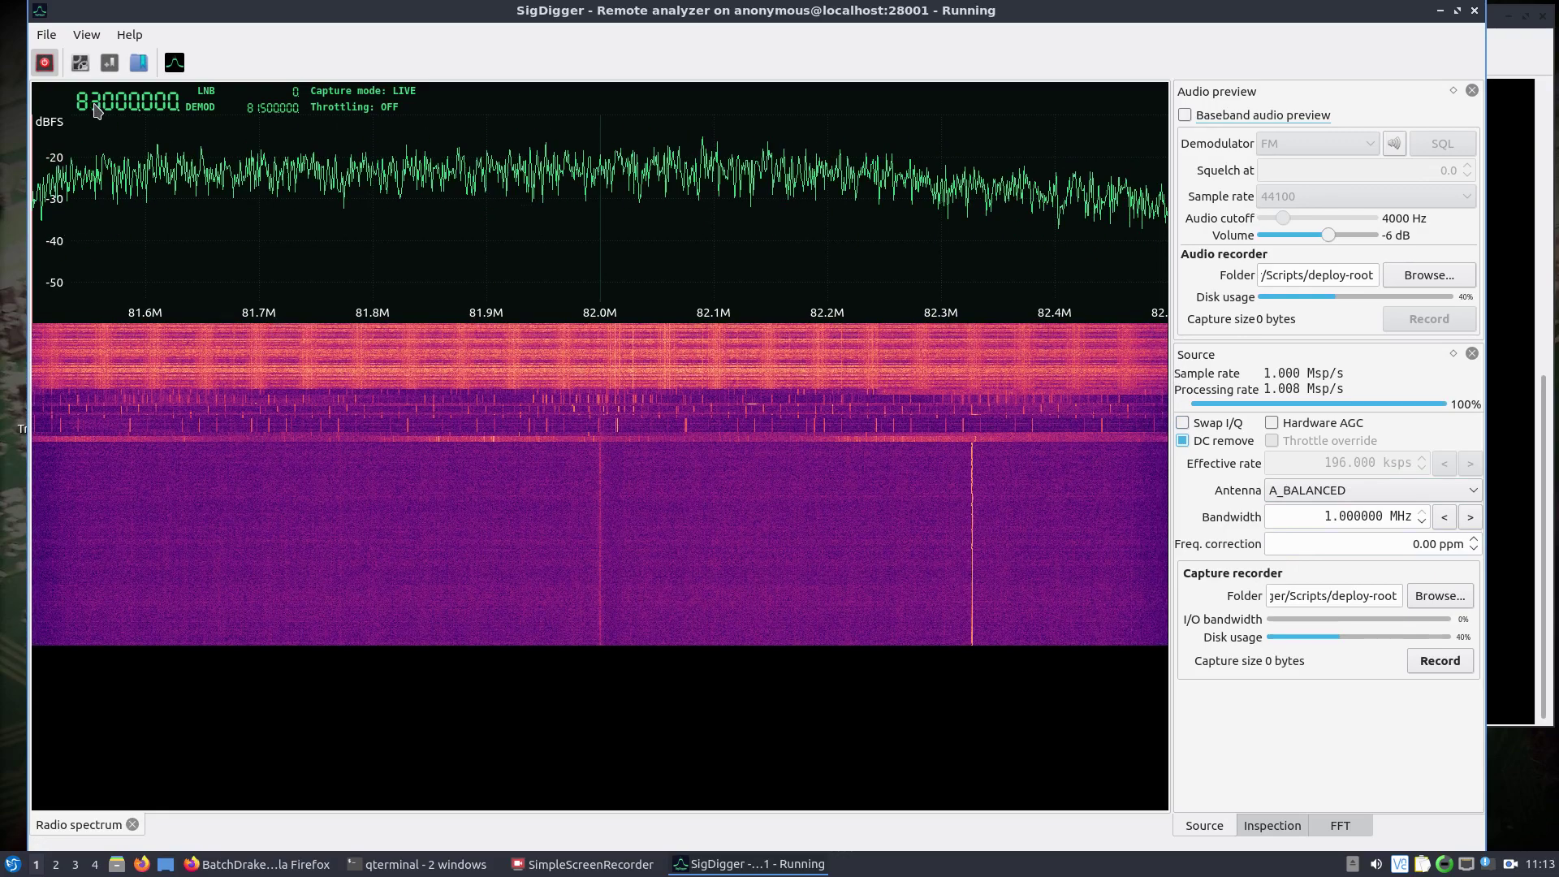
pyautogui.scroll(9, 96, 110)
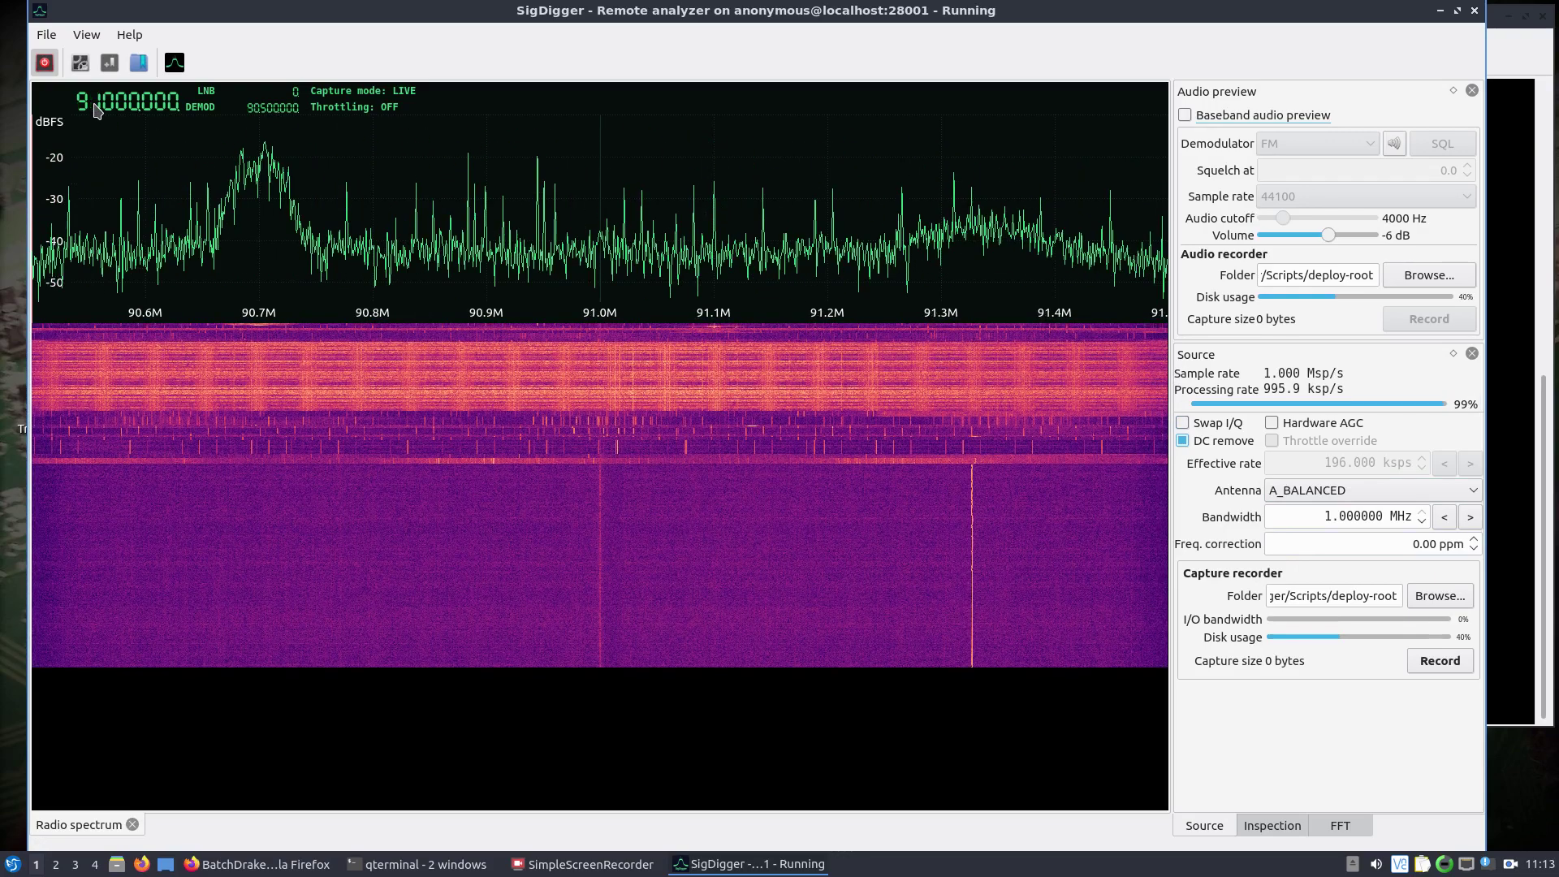
pyautogui.scroll(4, 96, 110)
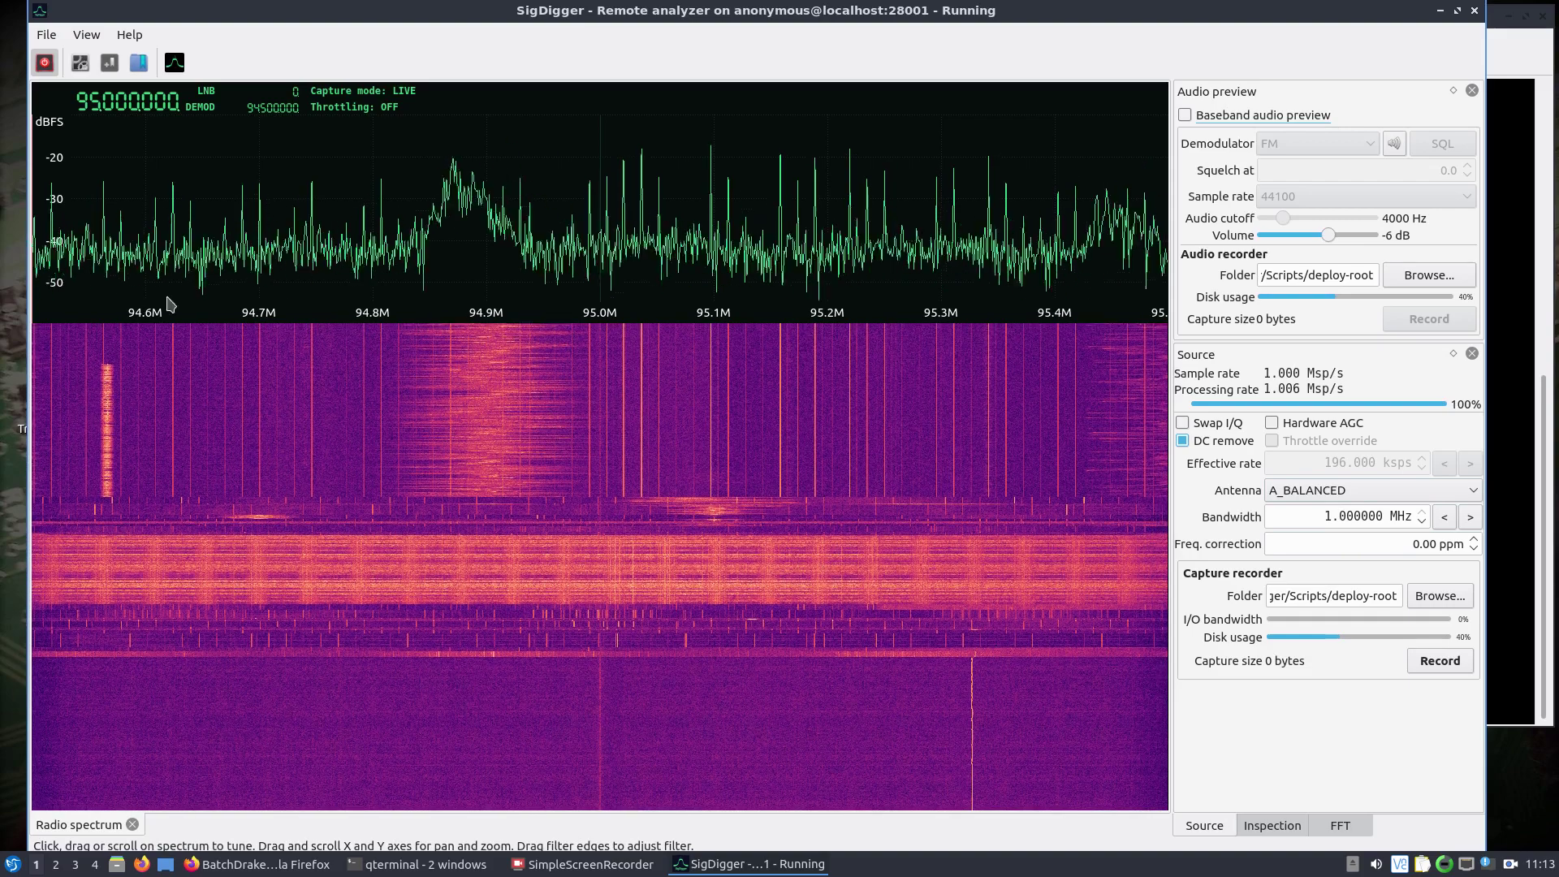
pyautogui.scroll(-3, 114, 104)
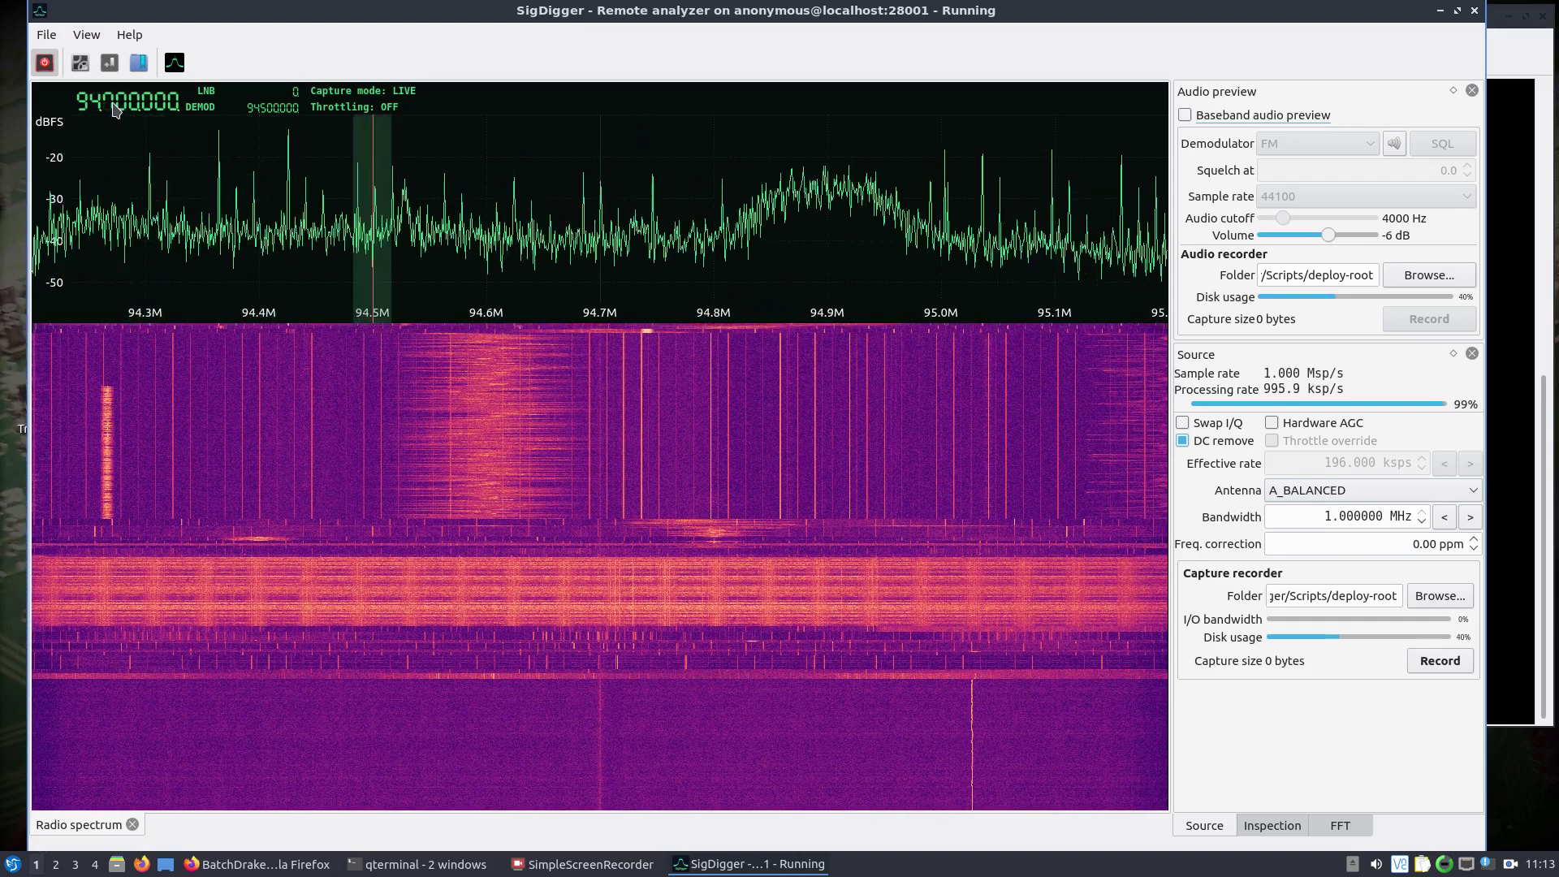
pyautogui.scroll(-1, 113, 104)
pyautogui.scroll(9, 114, 104)
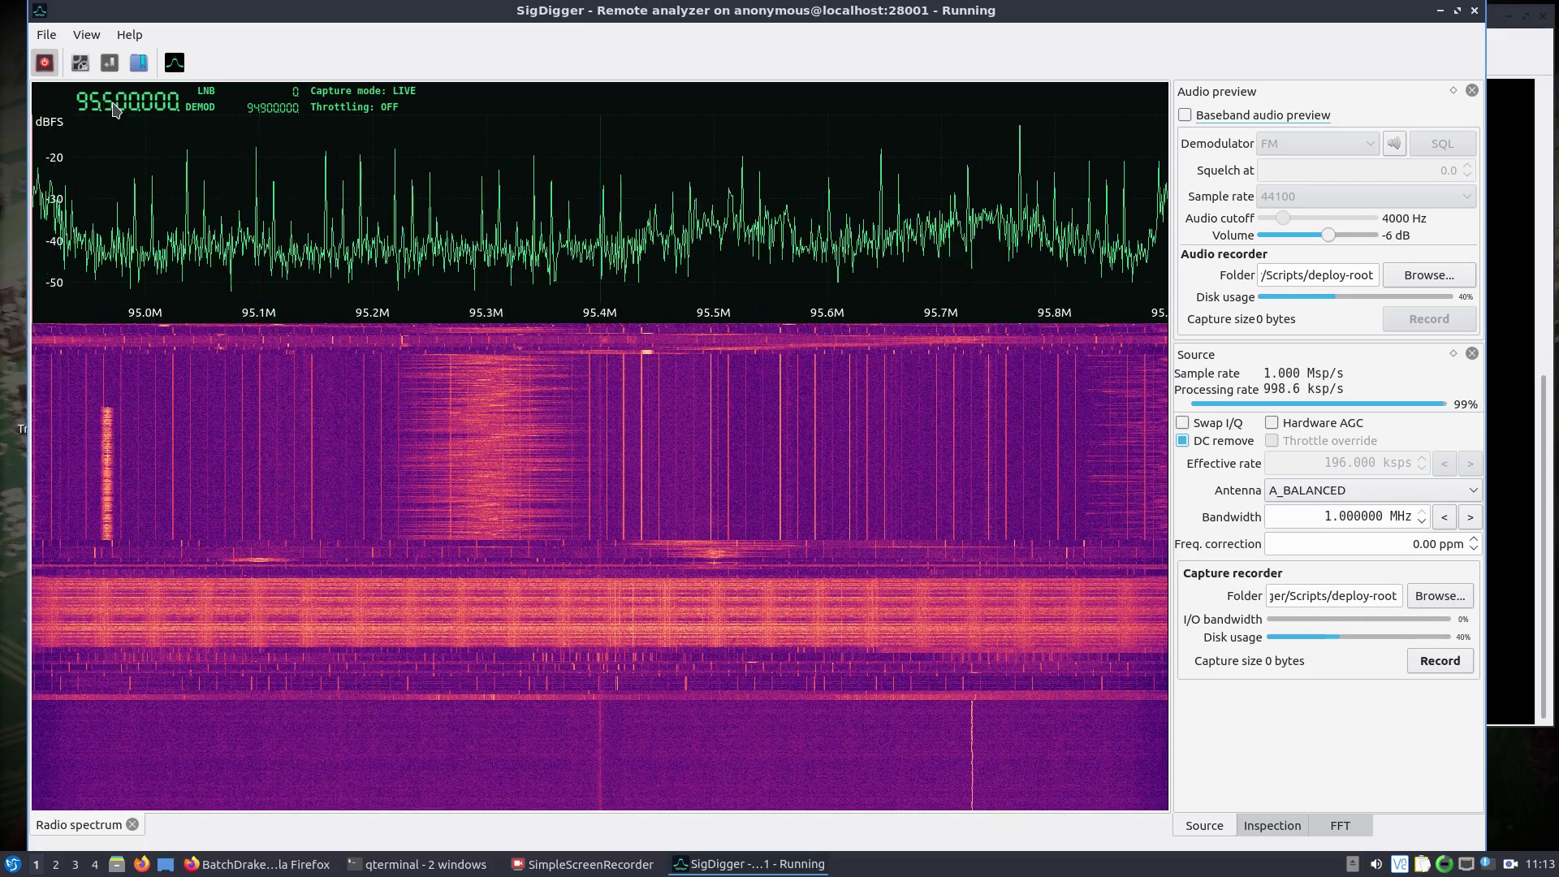
pyautogui.scroll(7, 114, 106)
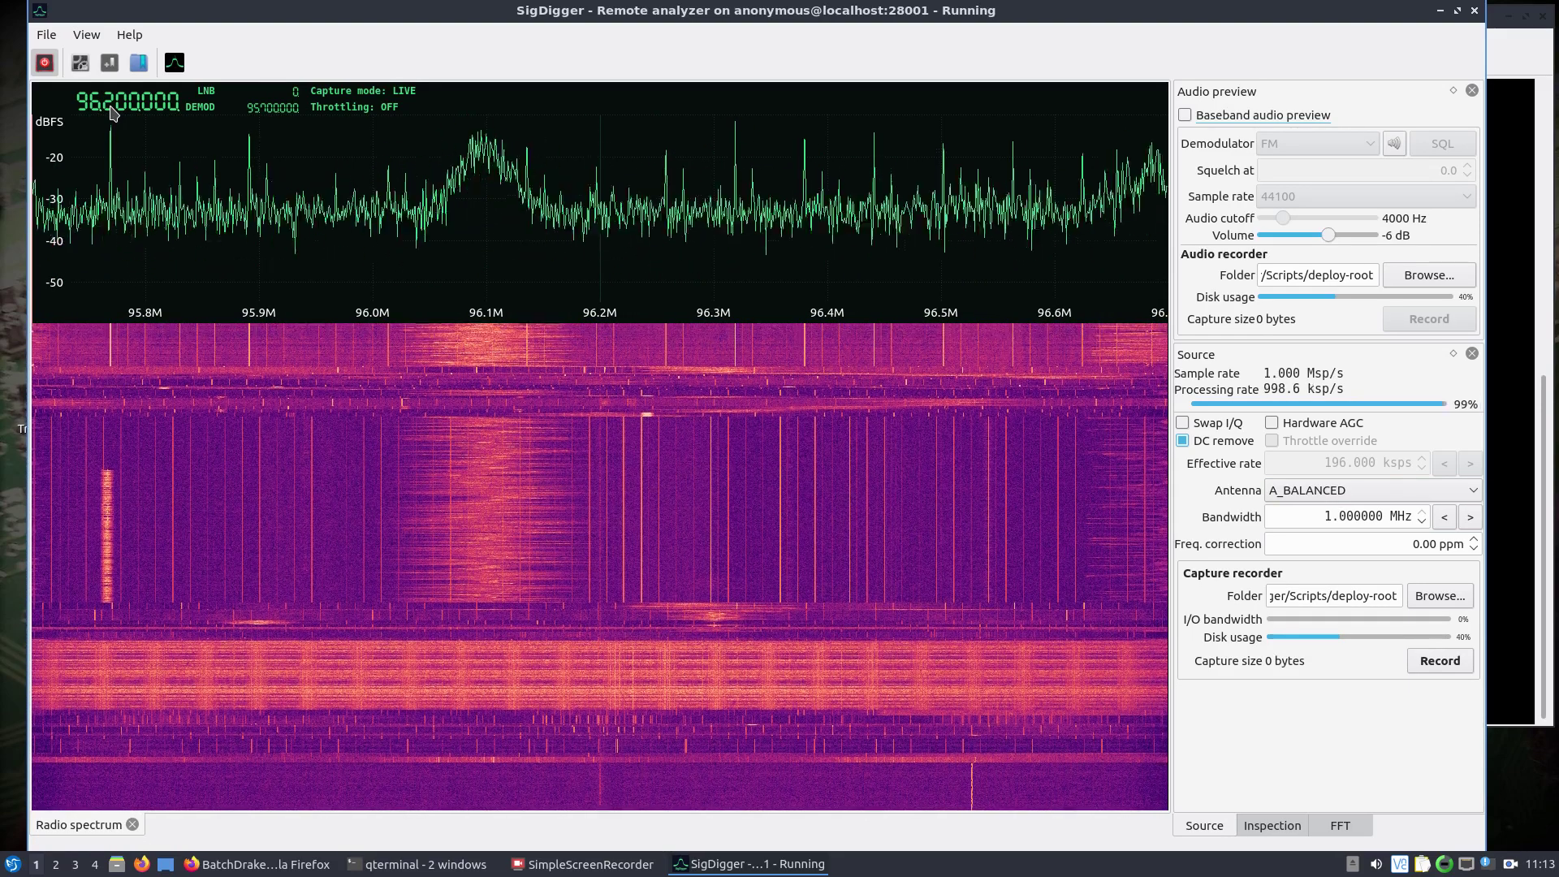
pyautogui.scroll(3, 120, 114)
pyautogui.scroll(1, 120, 114)
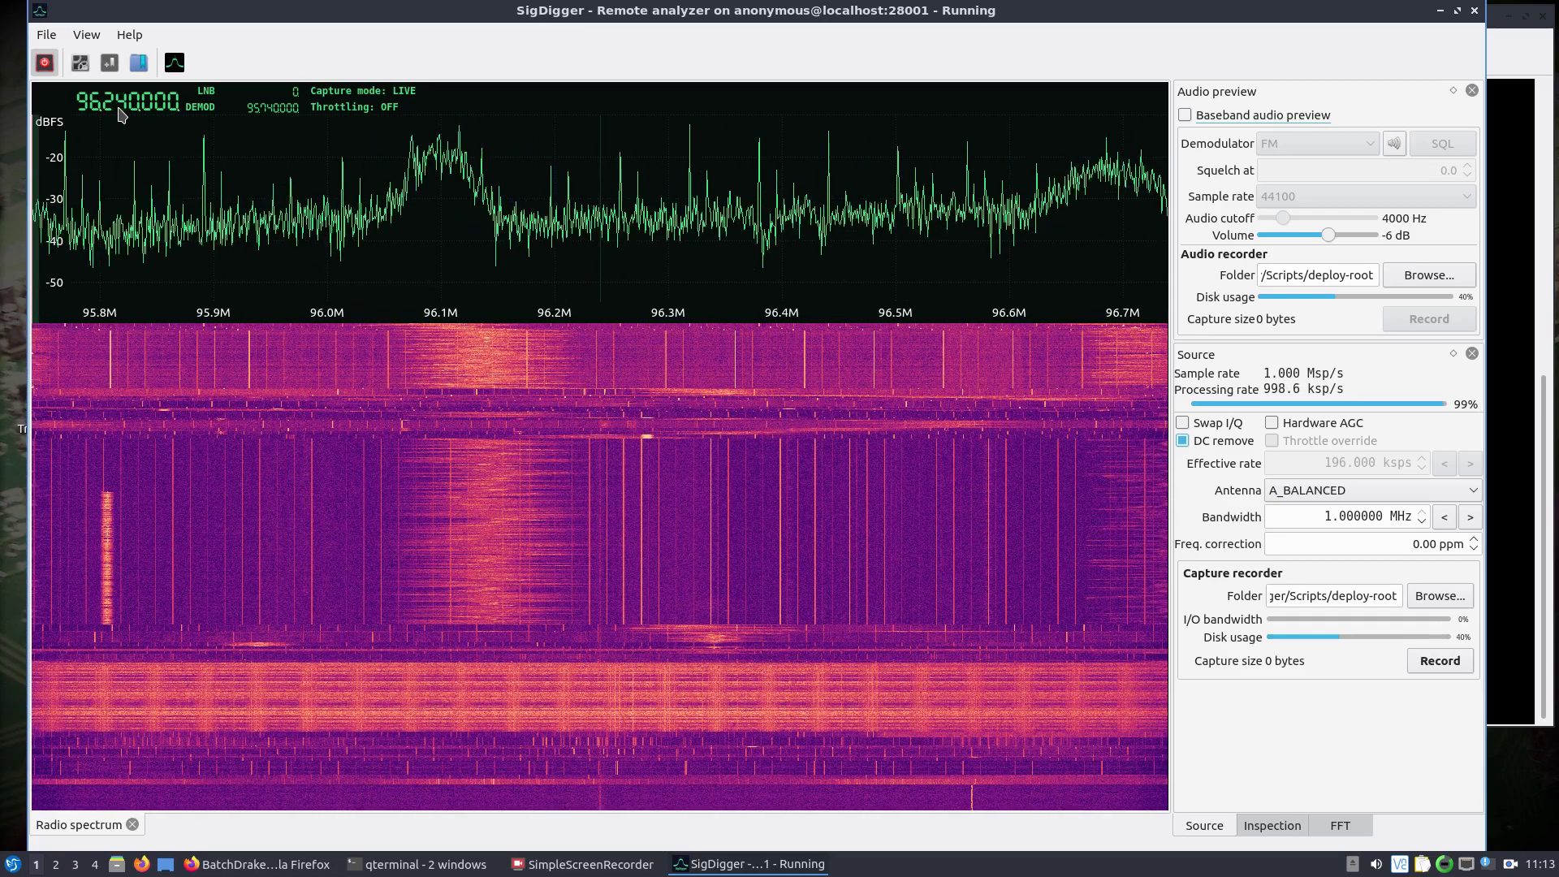
pyautogui.scroll(4, 107, 111)
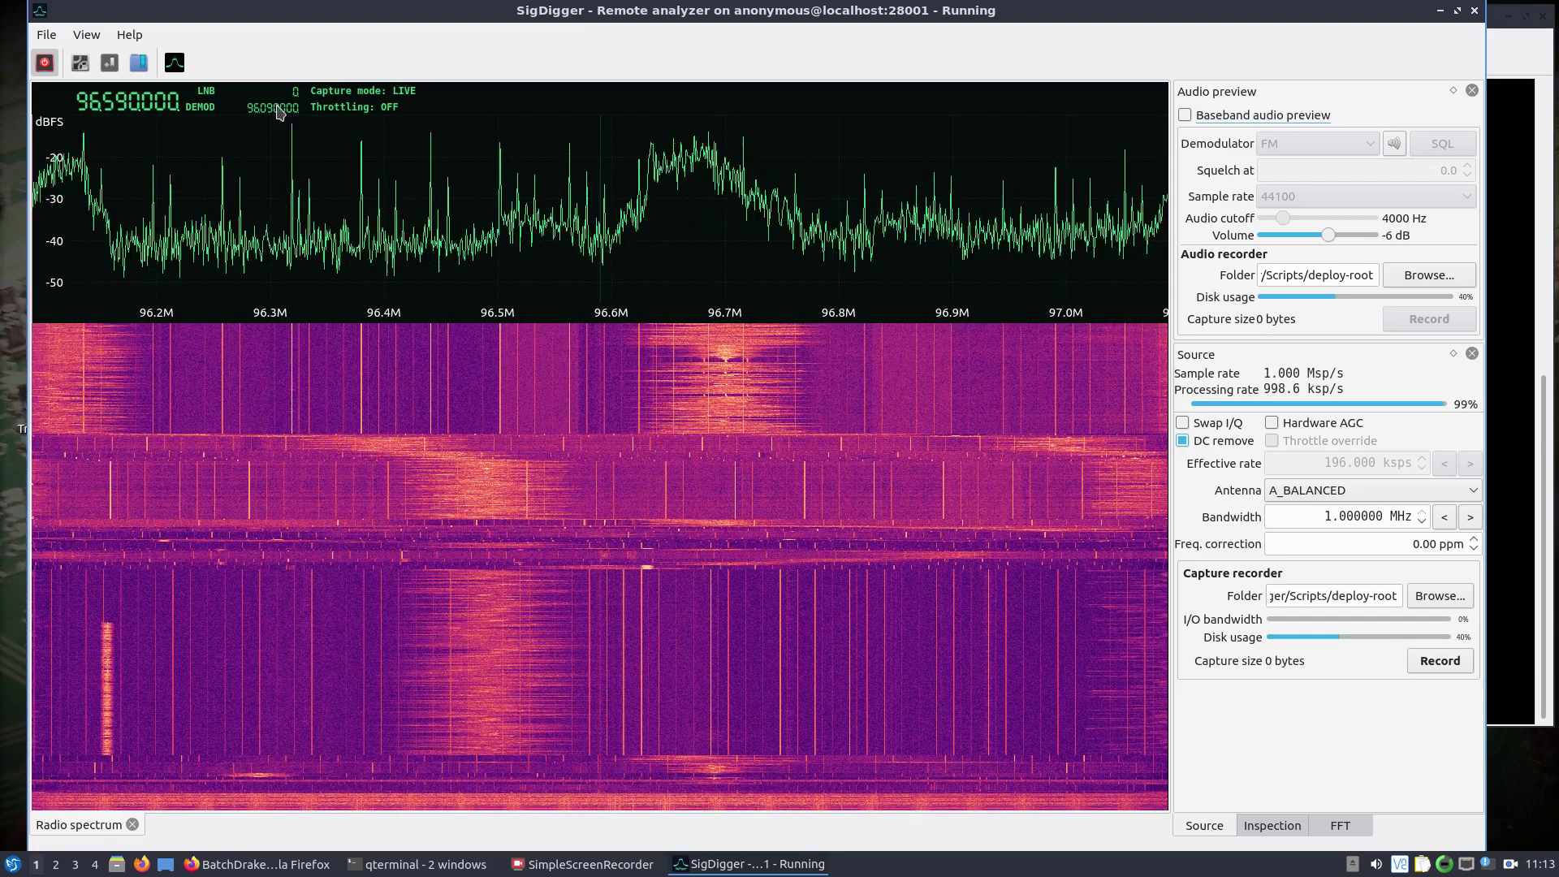
# Restart the live capture with the source sample rate set to 3 Msps.
pyautogui.click(45, 65)
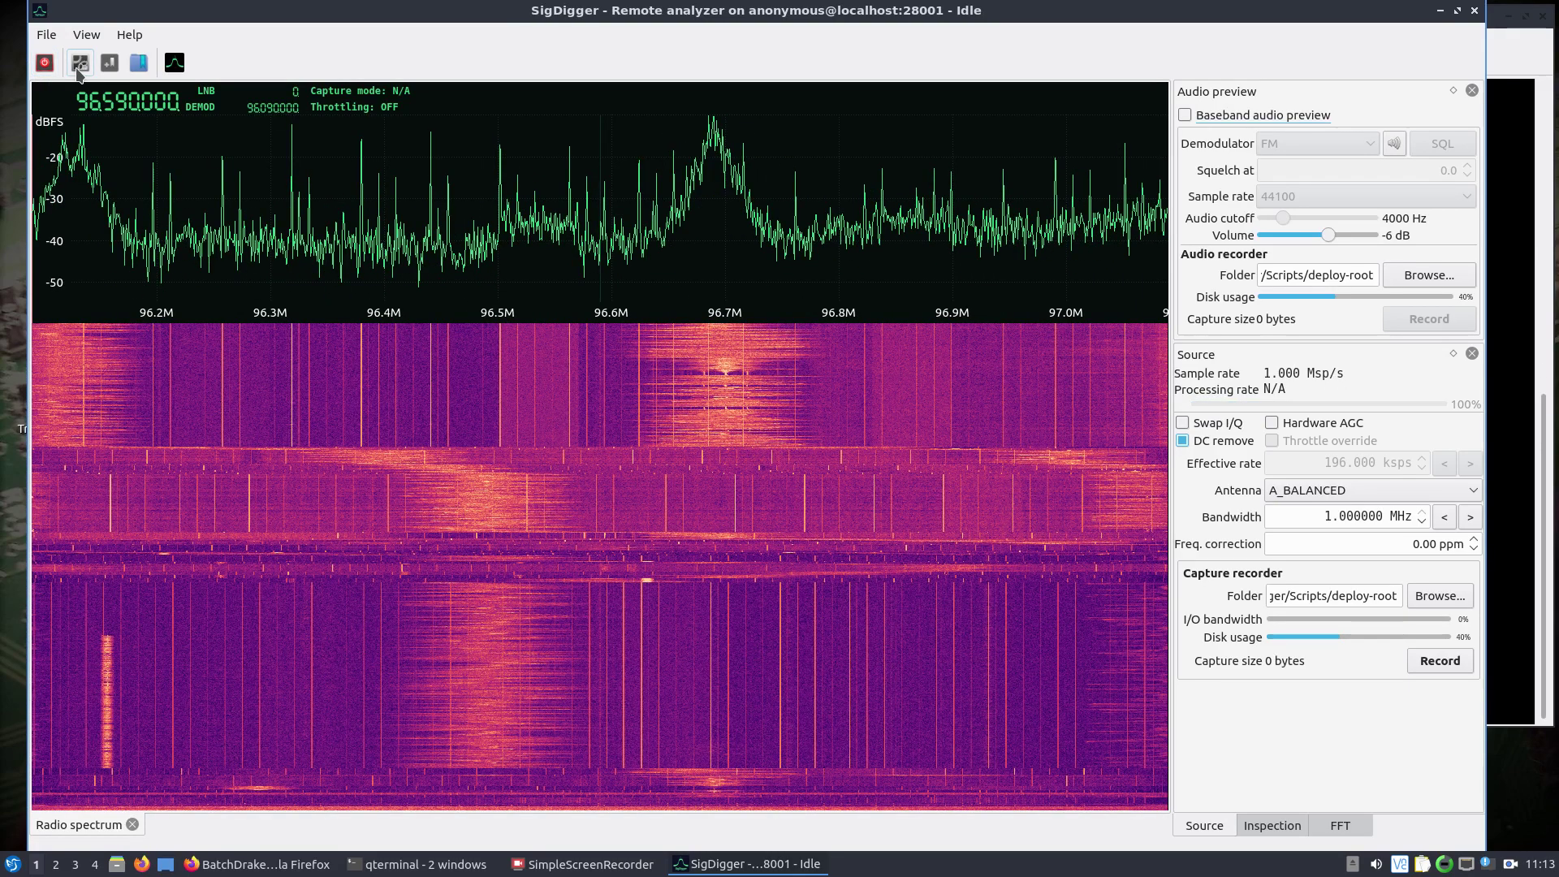
pyautogui.click(79, 63)
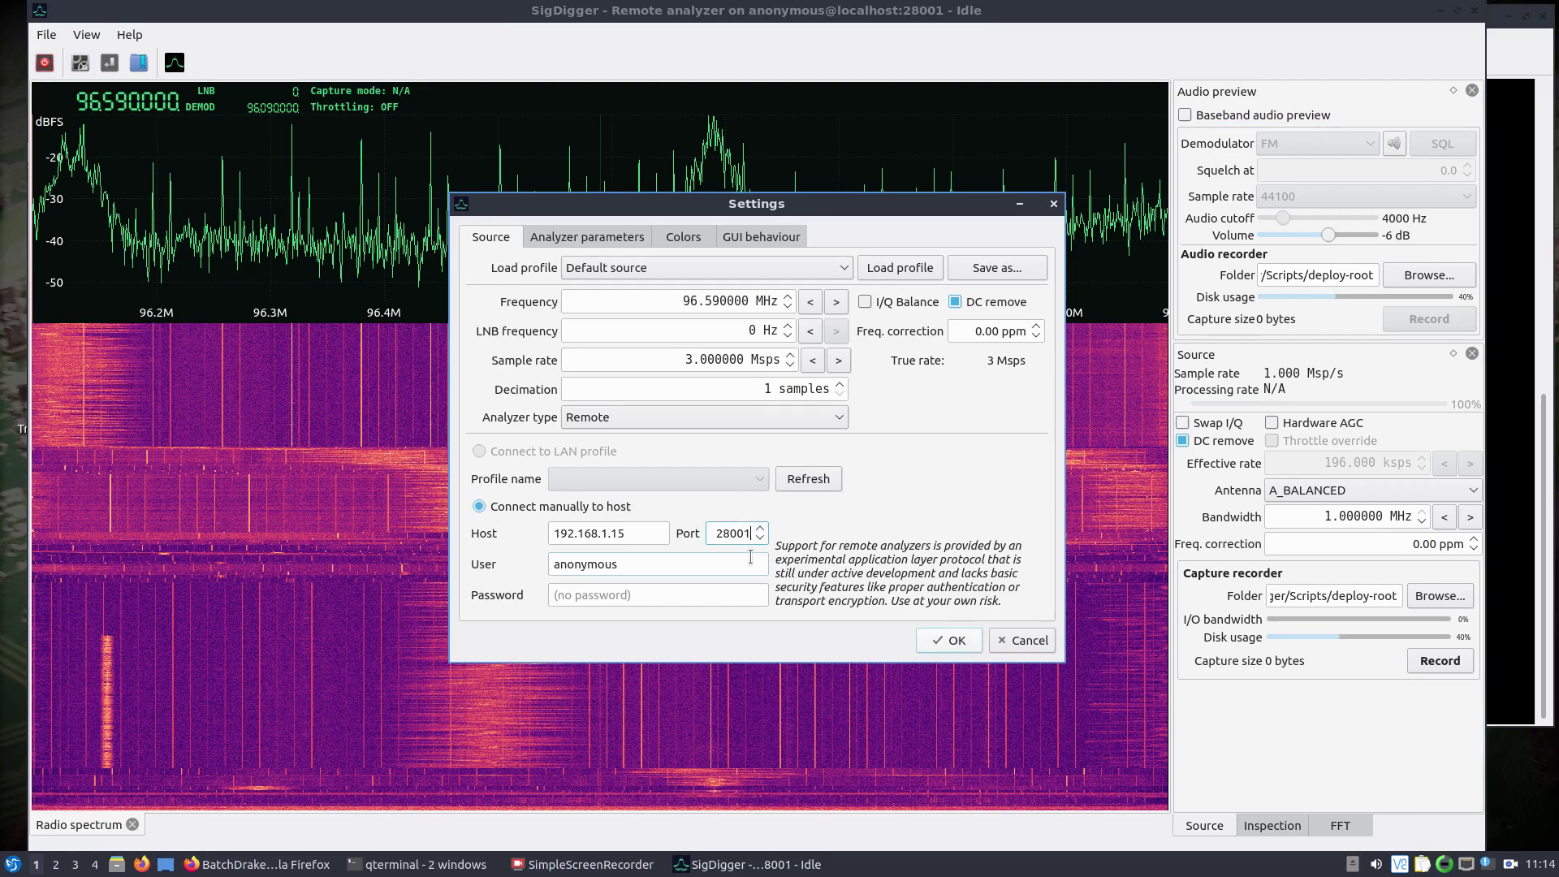
pyautogui.click(949, 641)
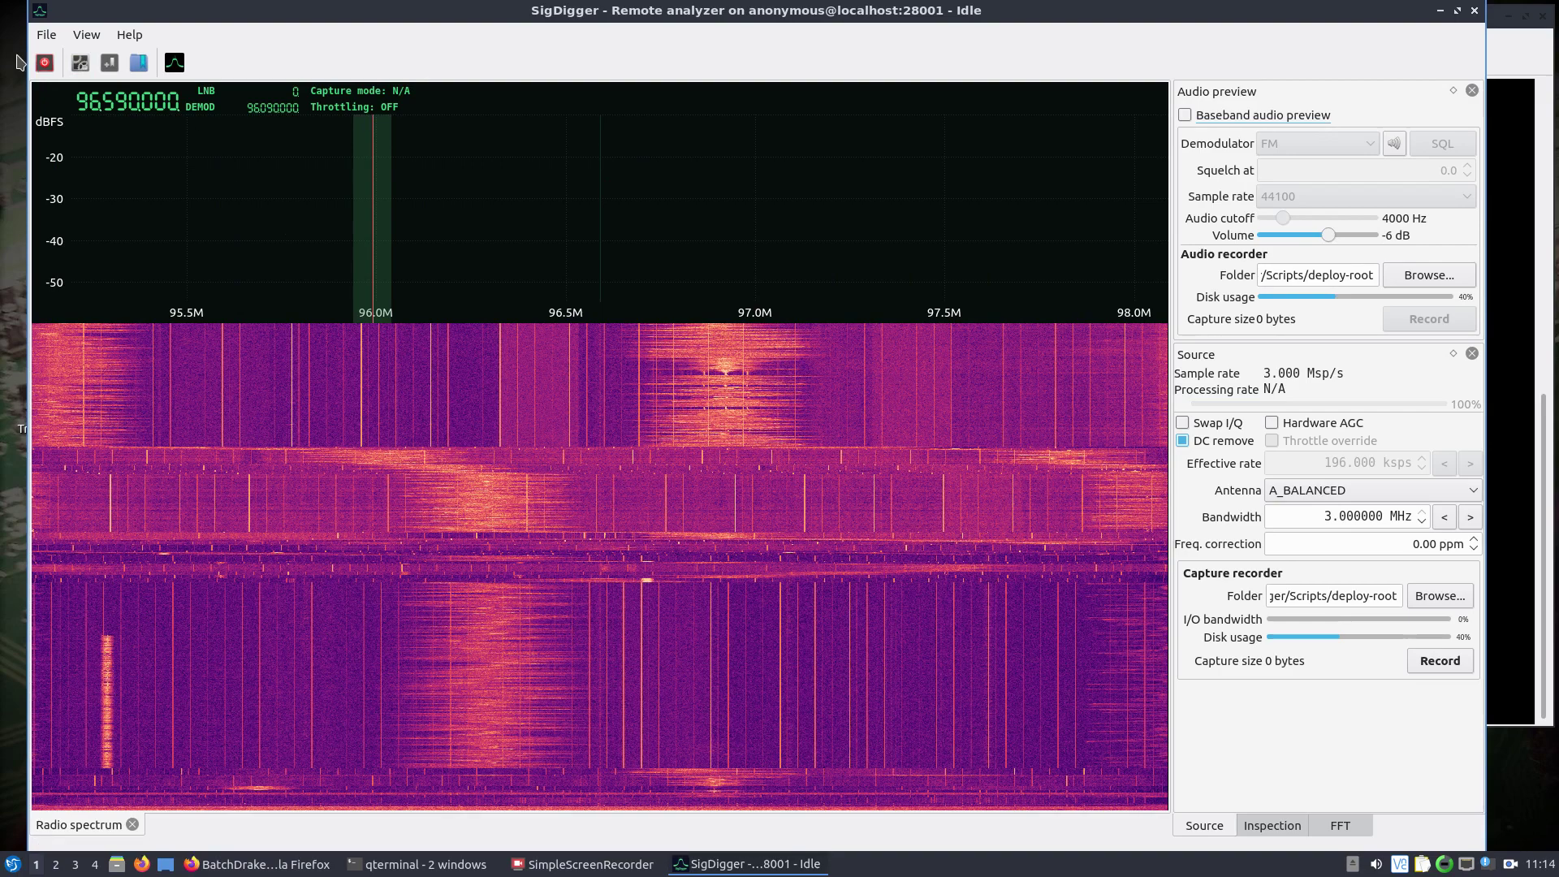
pyautogui.click(45, 64)
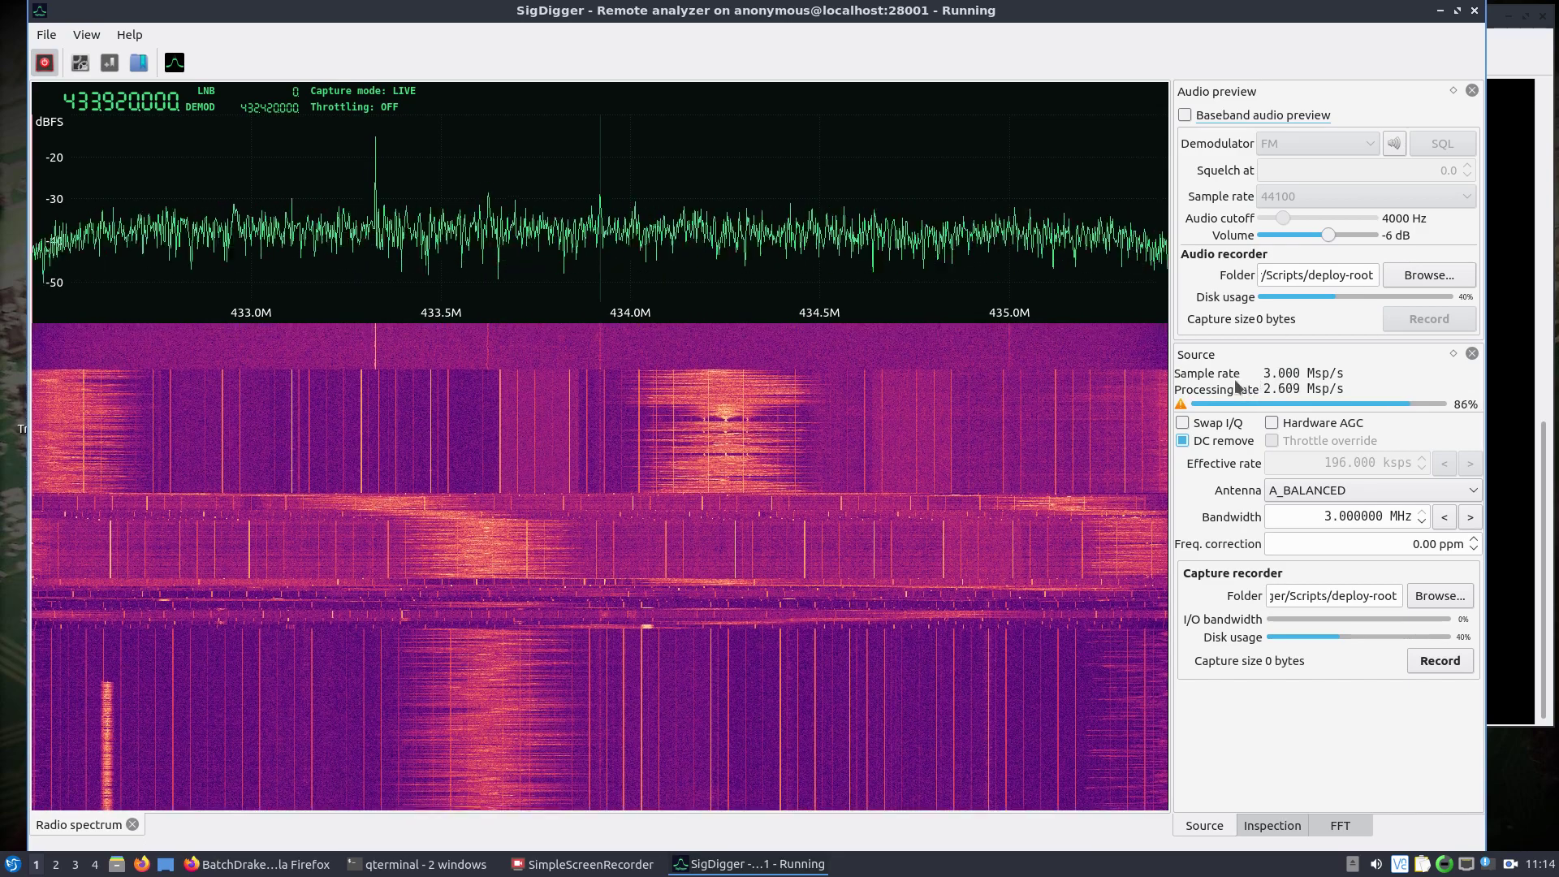
# Tune the centre frequency to 98.000 MHz to show stations near 96.8, 97.5 and 98.5 MHz.
pyautogui.scroll(-1, 73, 108)
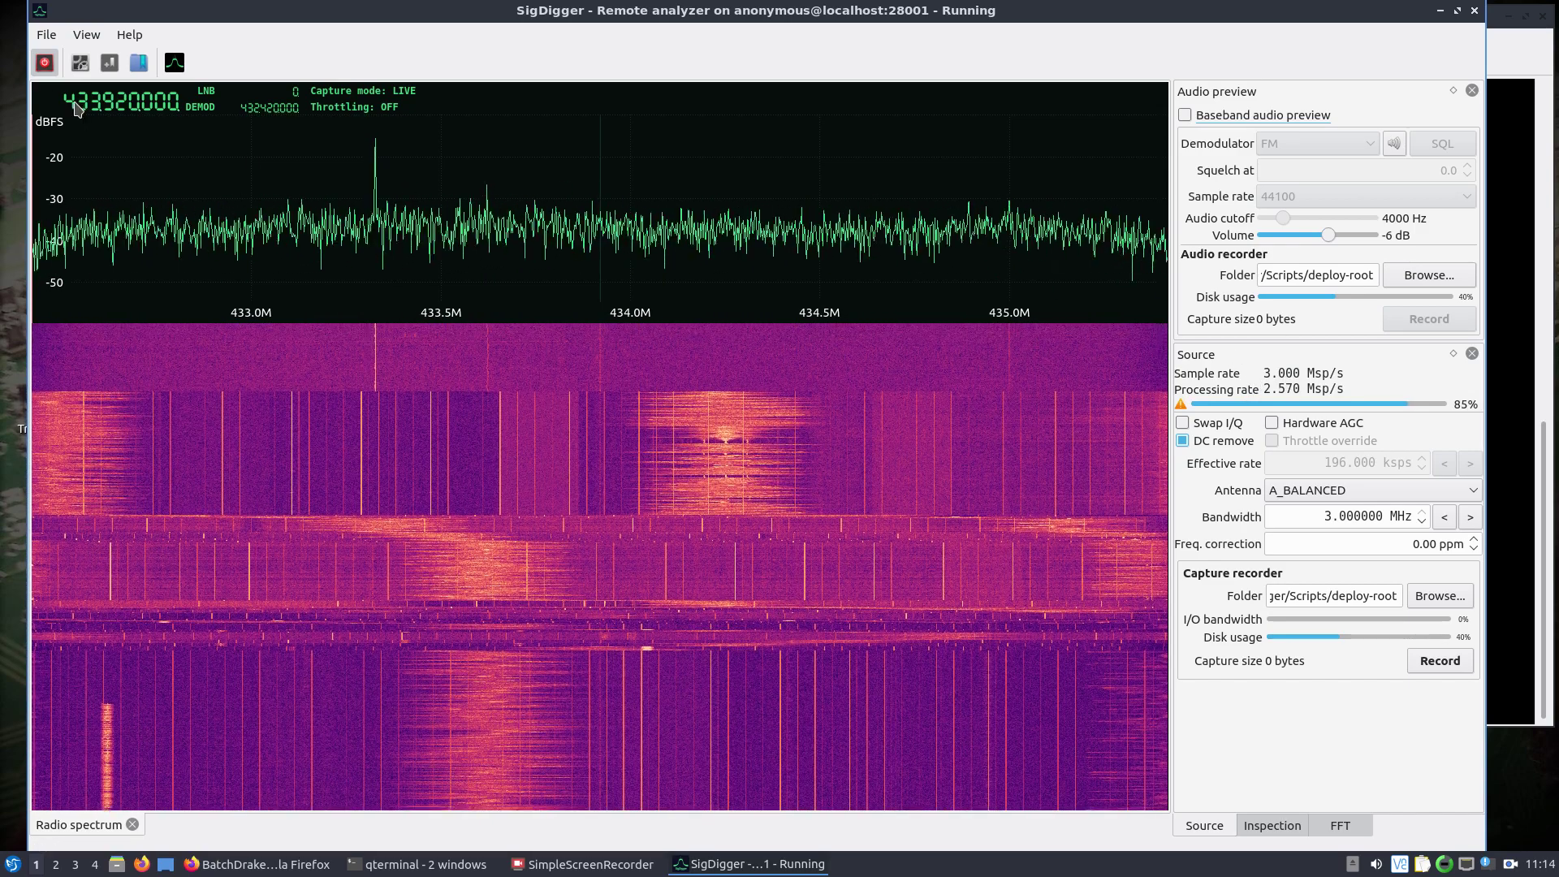
pyautogui.scroll(-3, 73, 108)
pyautogui.scroll(4, 91, 108)
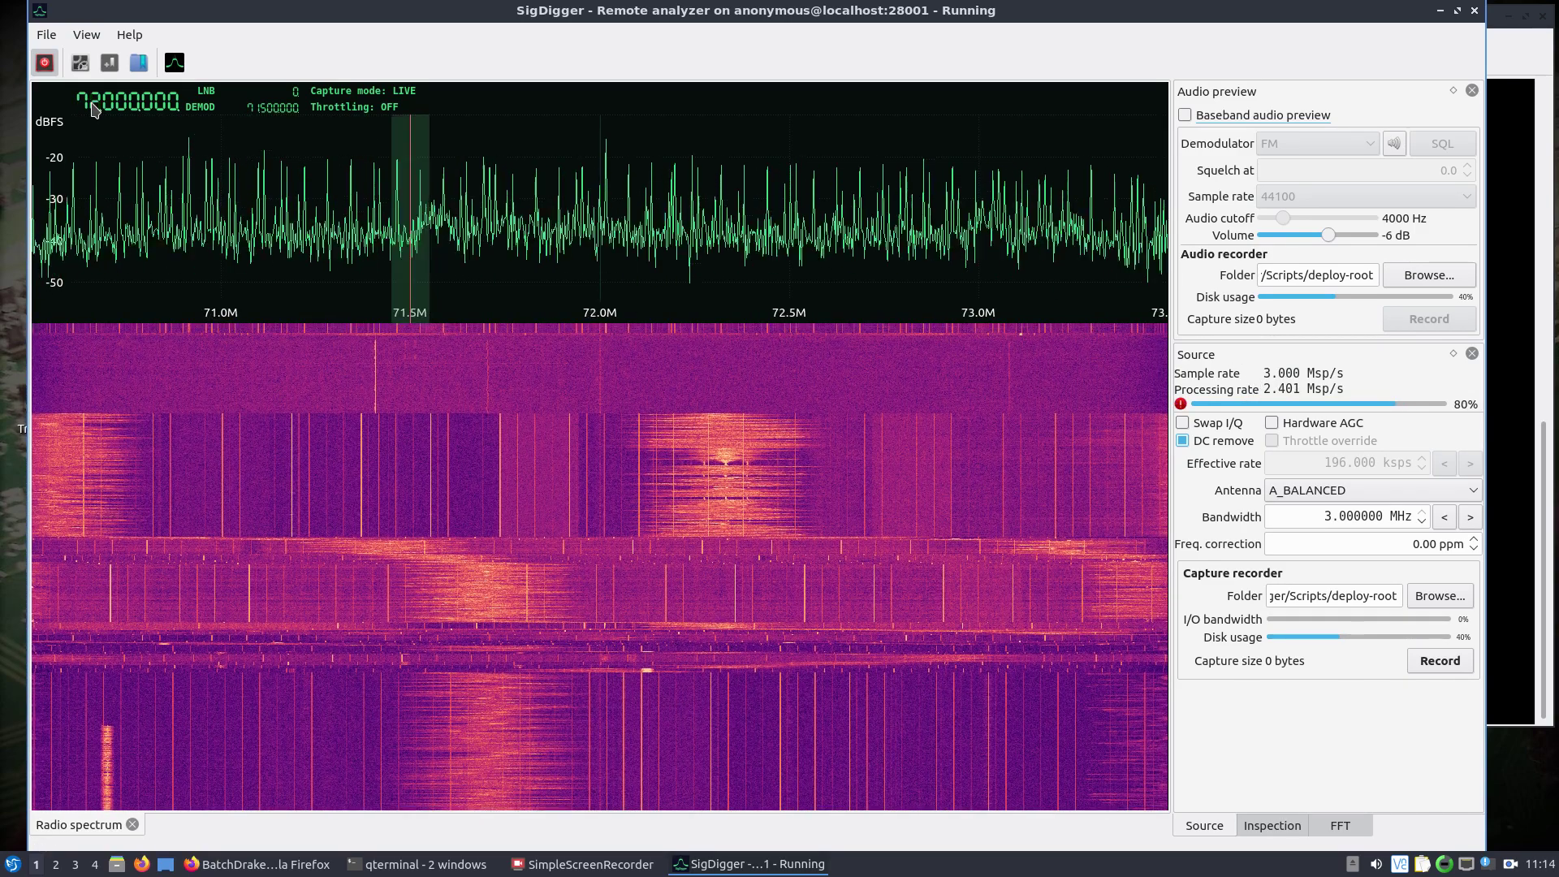
pyautogui.scroll(13, 95, 108)
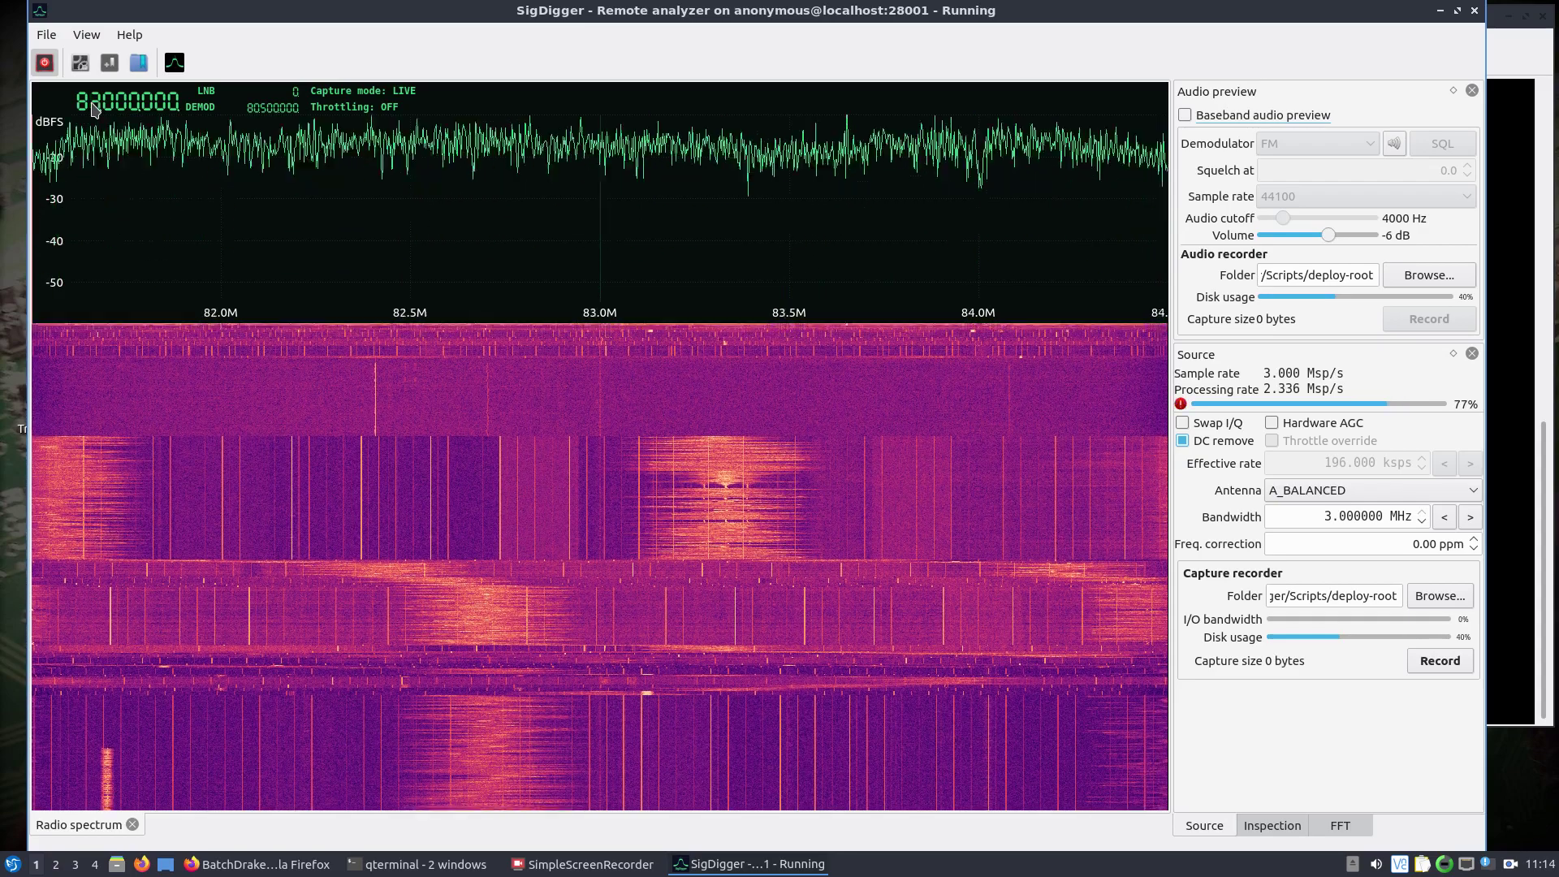
pyautogui.scroll(2, 95, 110)
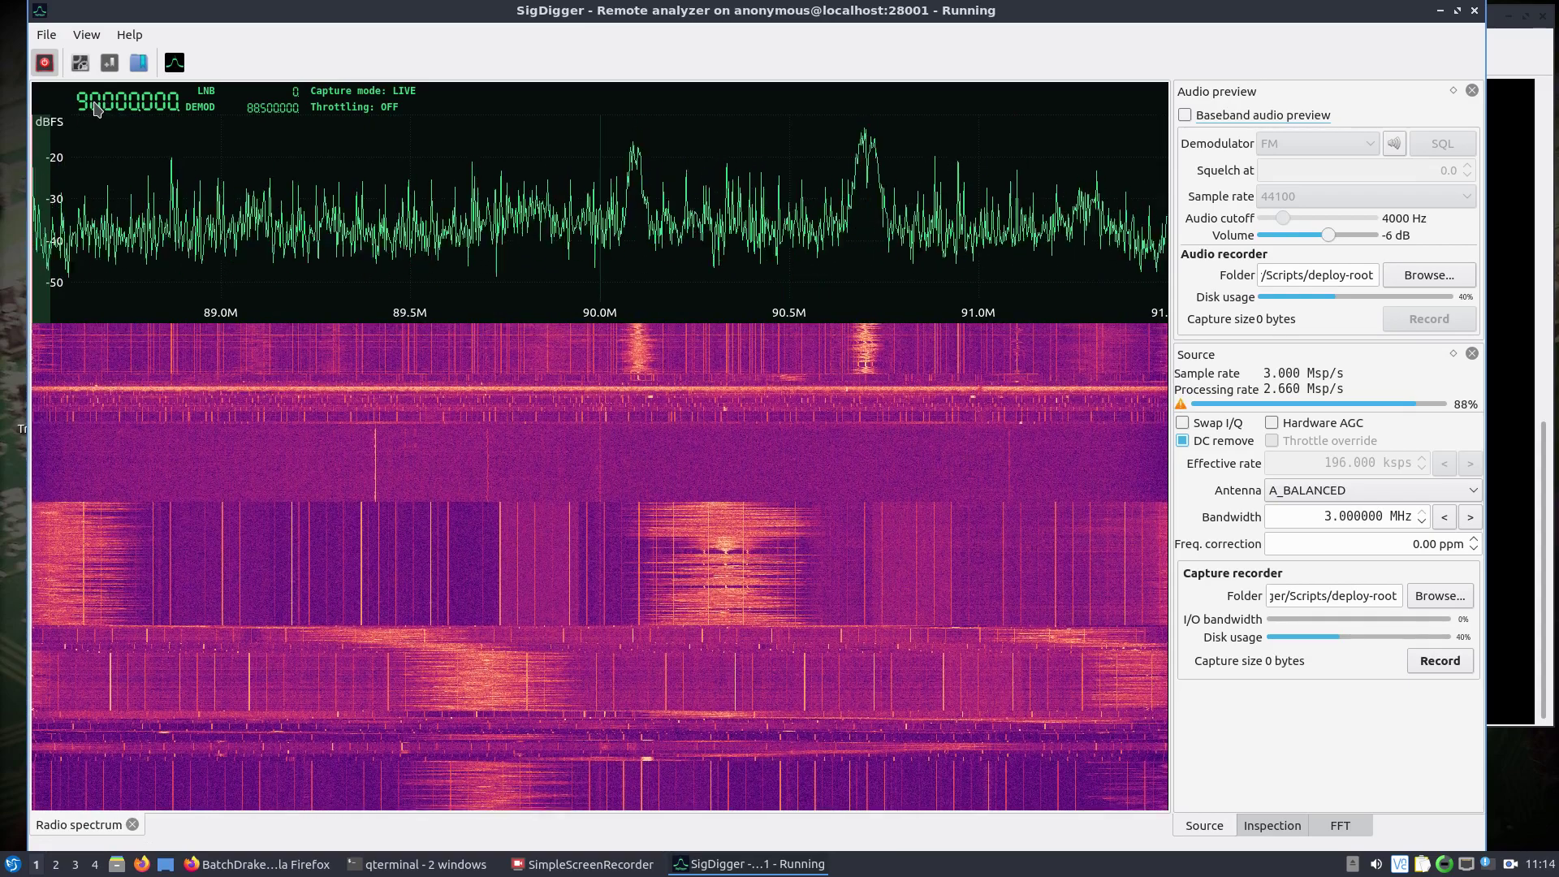
pyautogui.scroll(2, 95, 110)
pyautogui.scroll(2, 95, 109)
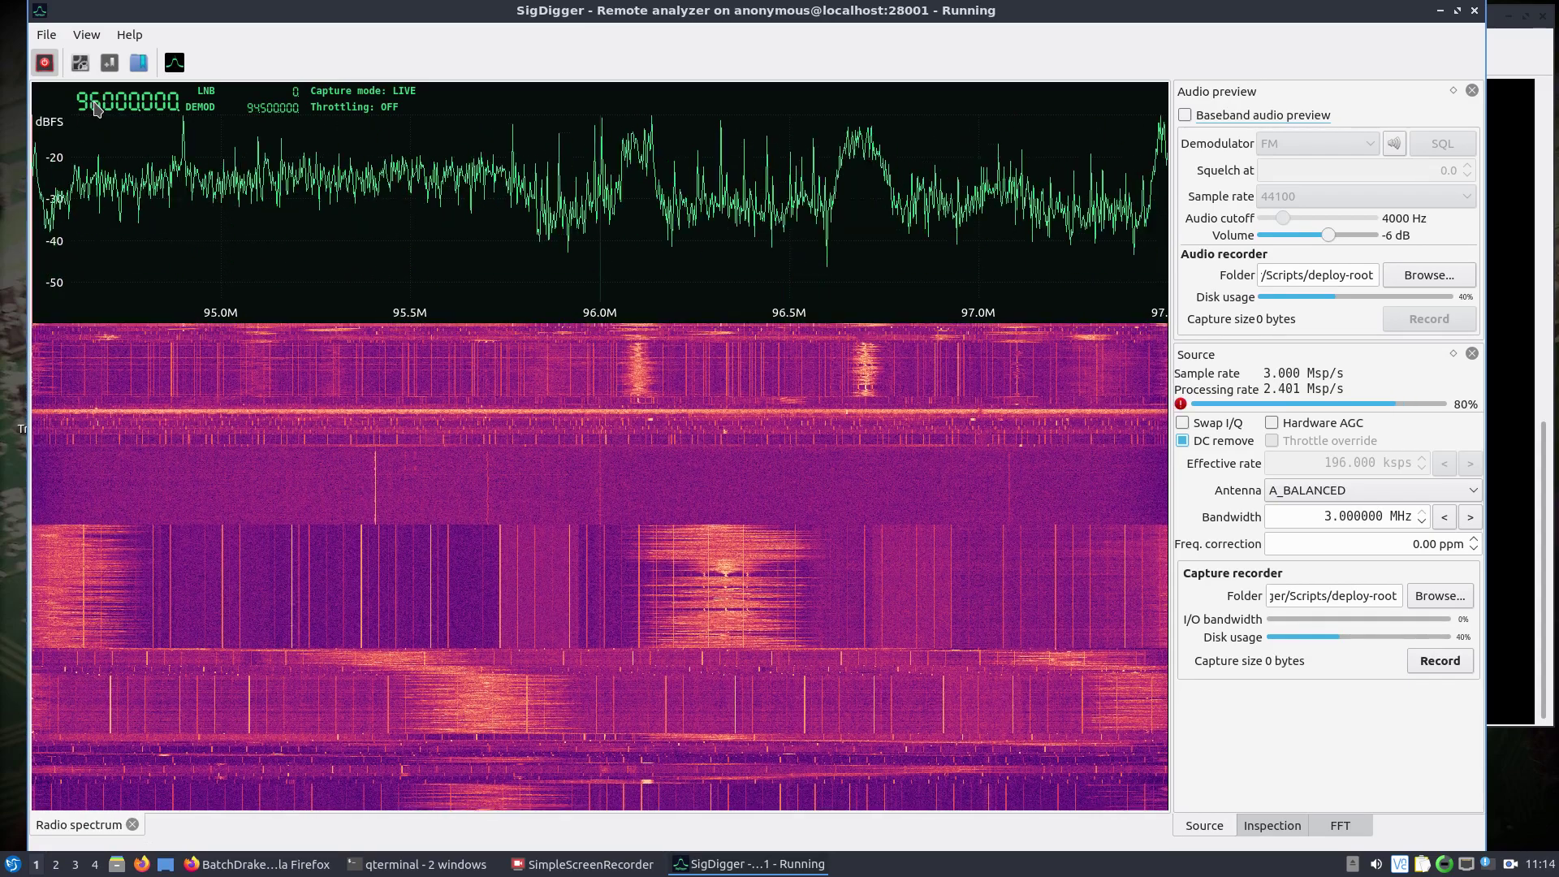
pyautogui.scroll(2, 95, 109)
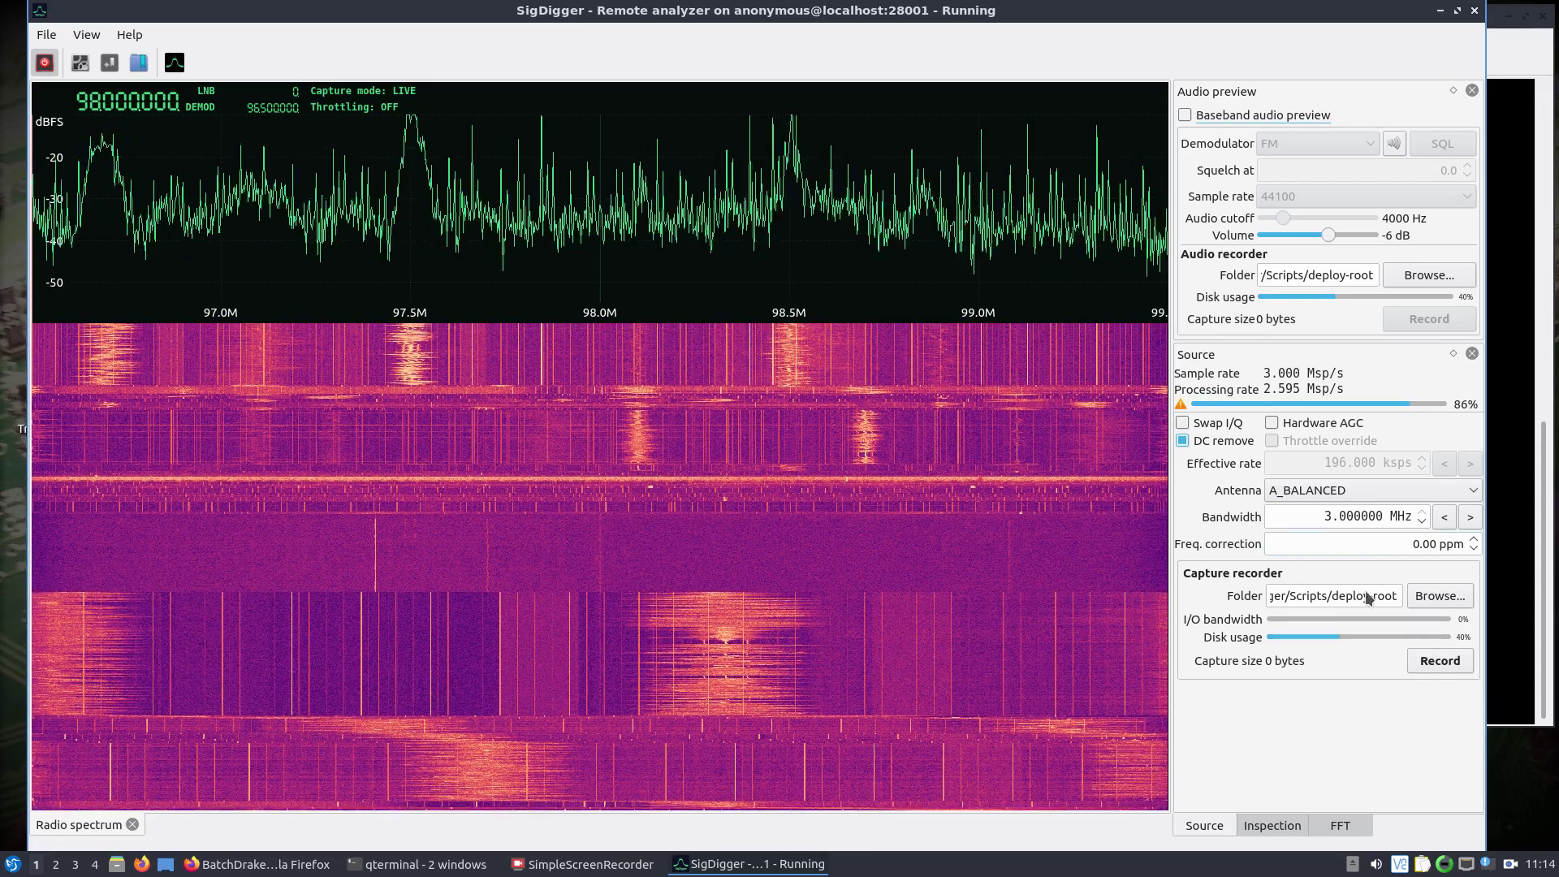
pyautogui.click(1264, 827)
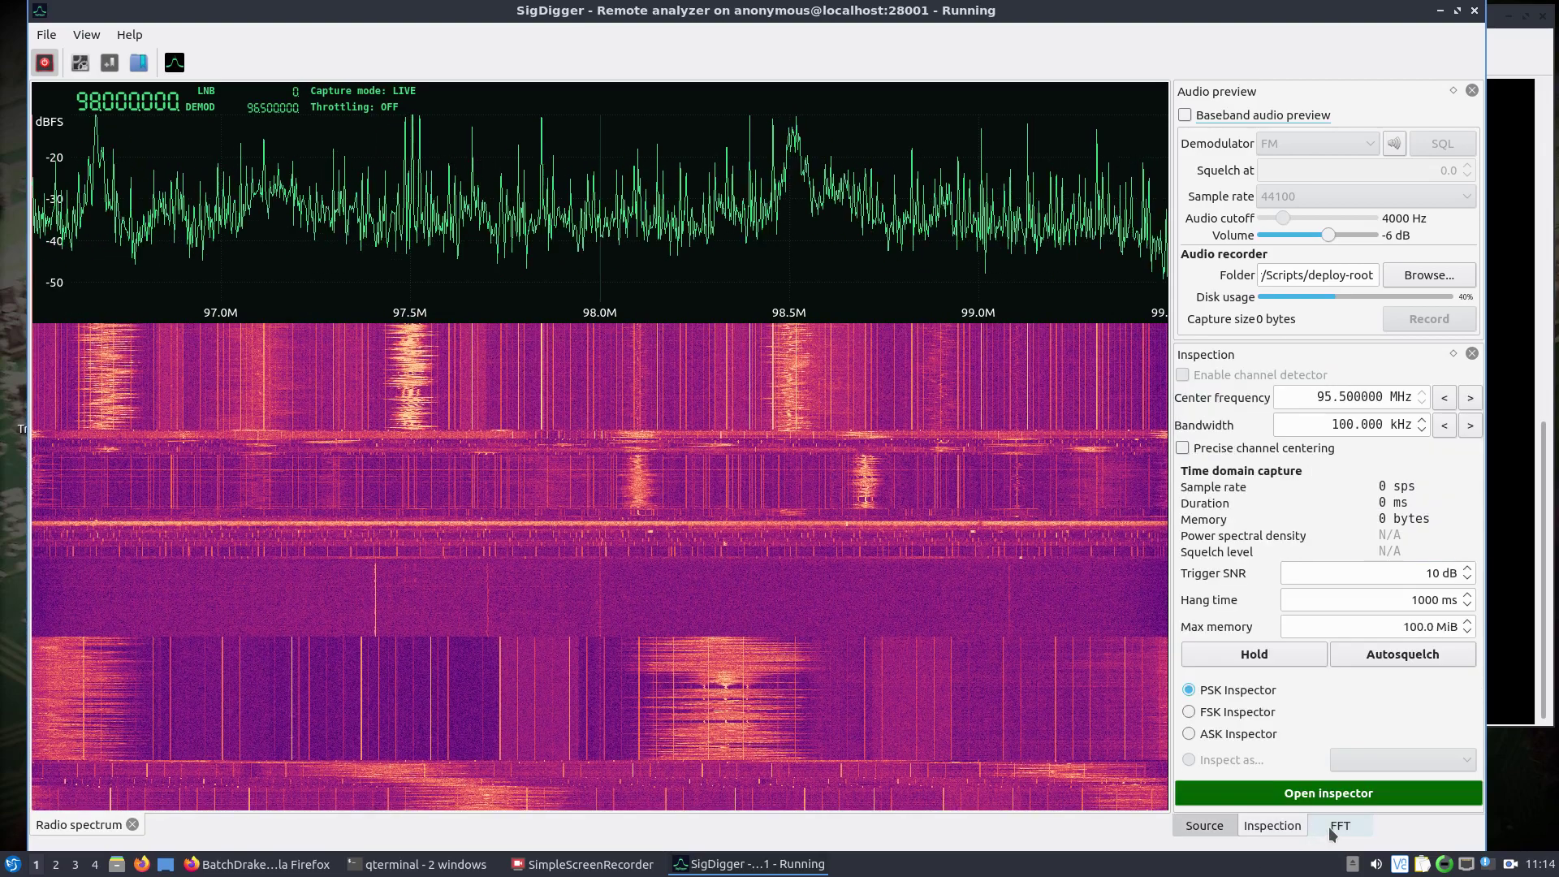
pyautogui.click(1332, 828)
pyautogui.click(1206, 828)
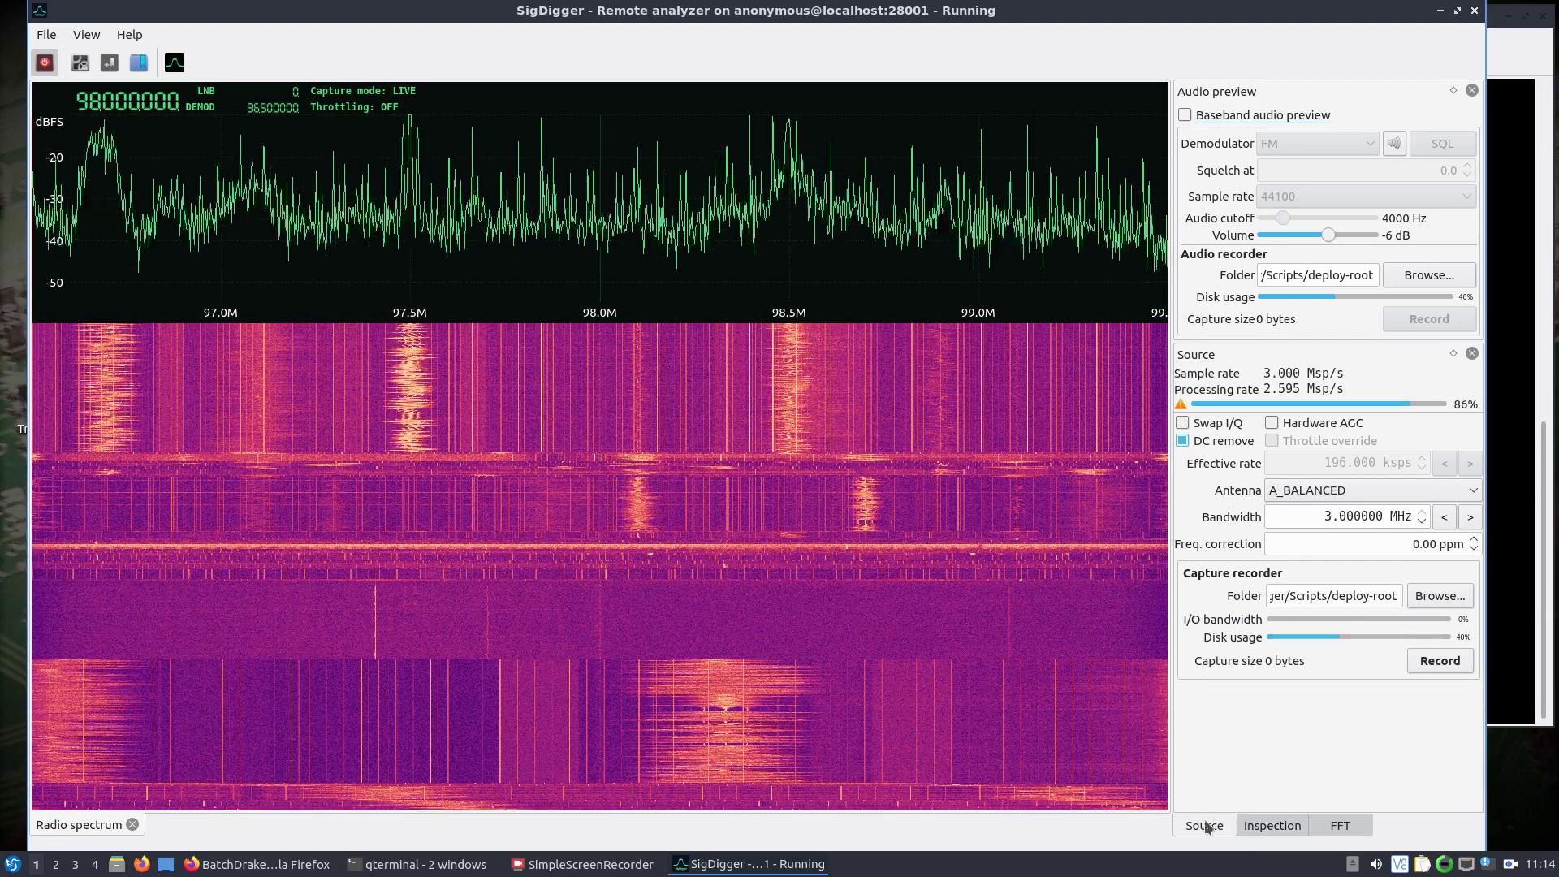